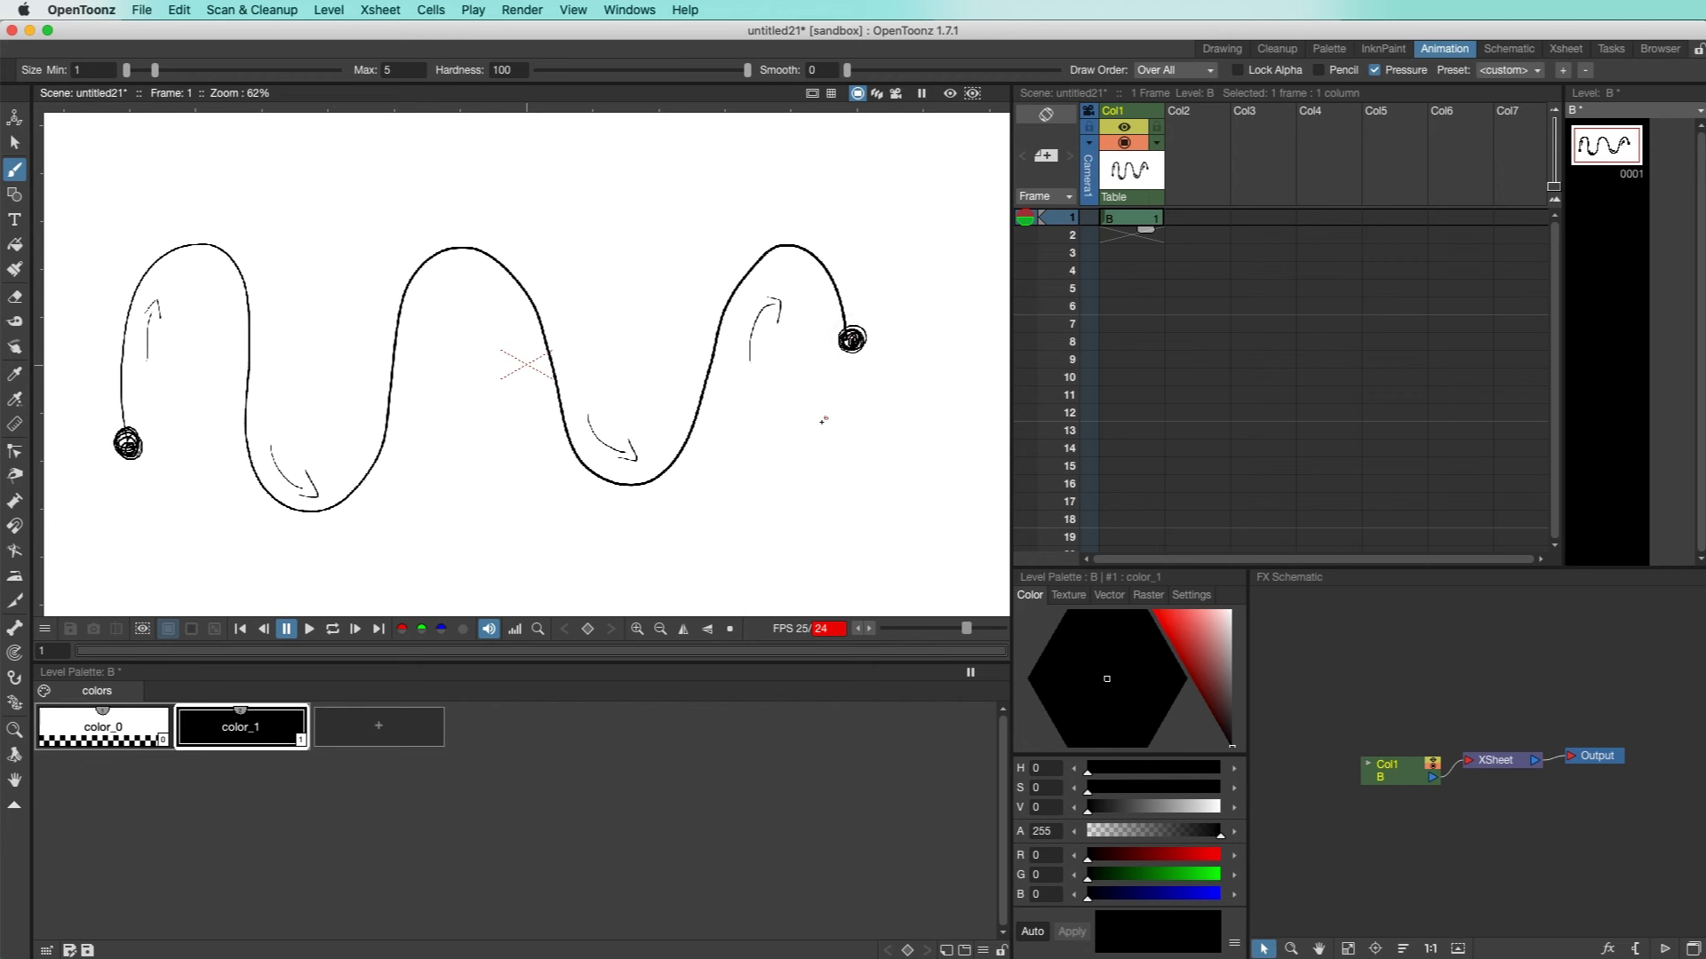
# Delete the existing drawing in column 1 and create a new Toonz vector level named Forma in its place.
pyautogui.rightClick(1135, 173)
pyautogui.click(1186, 260)
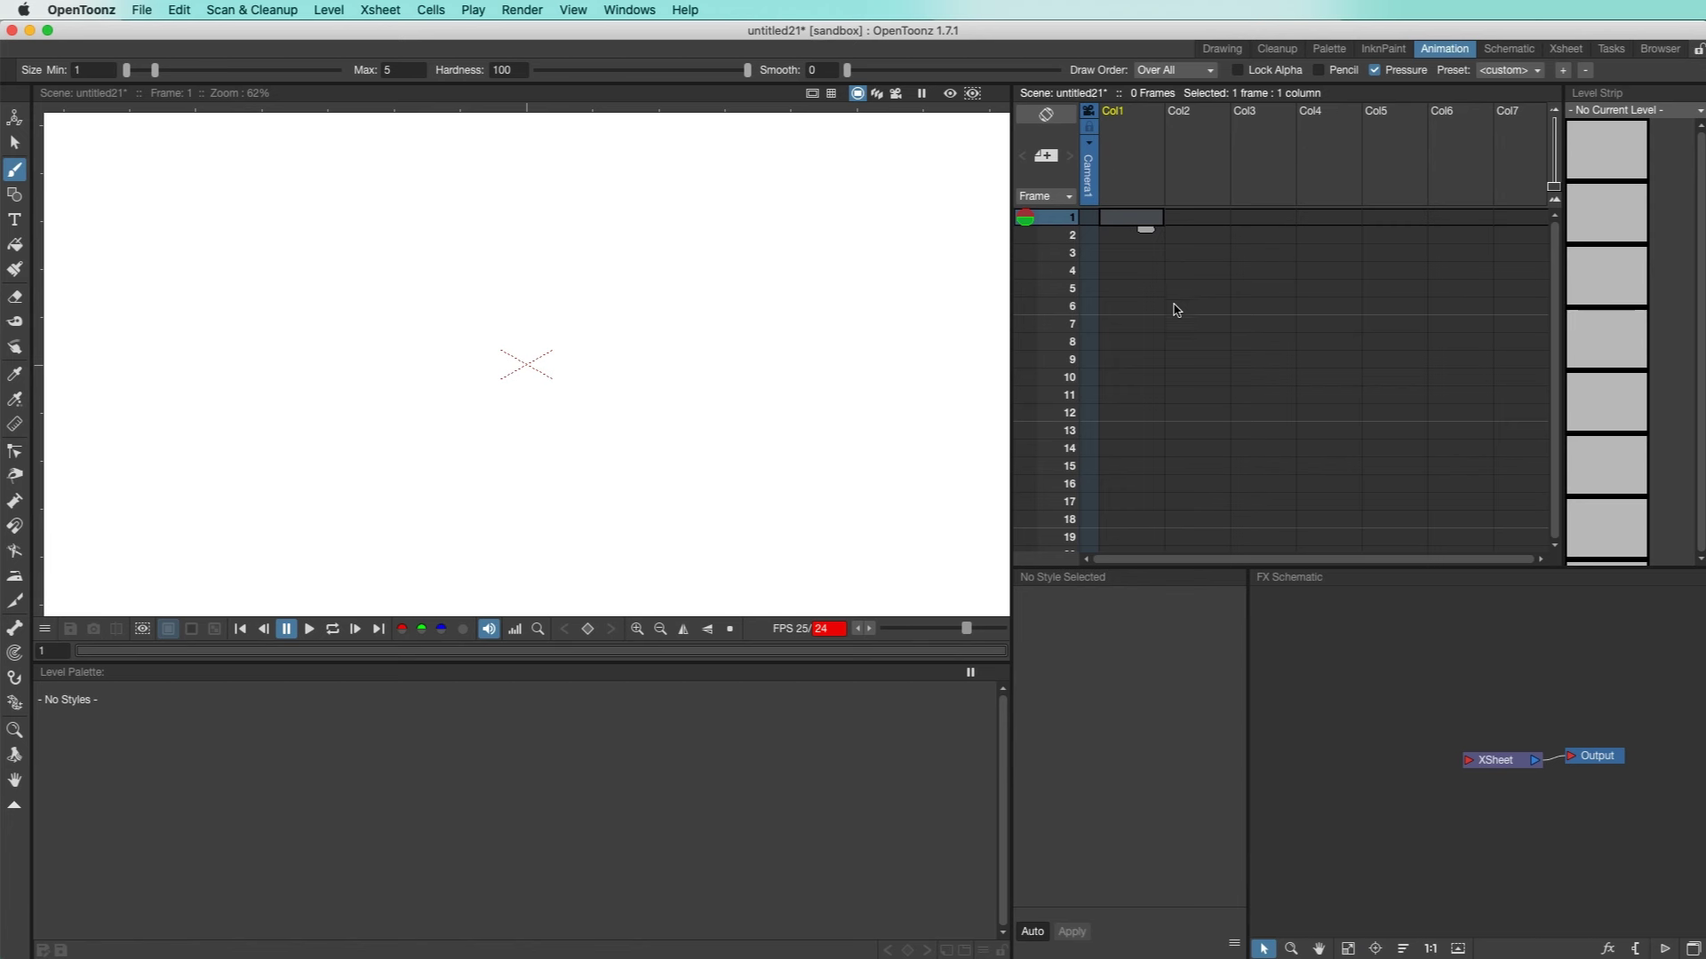
pyautogui.click(1123, 168)
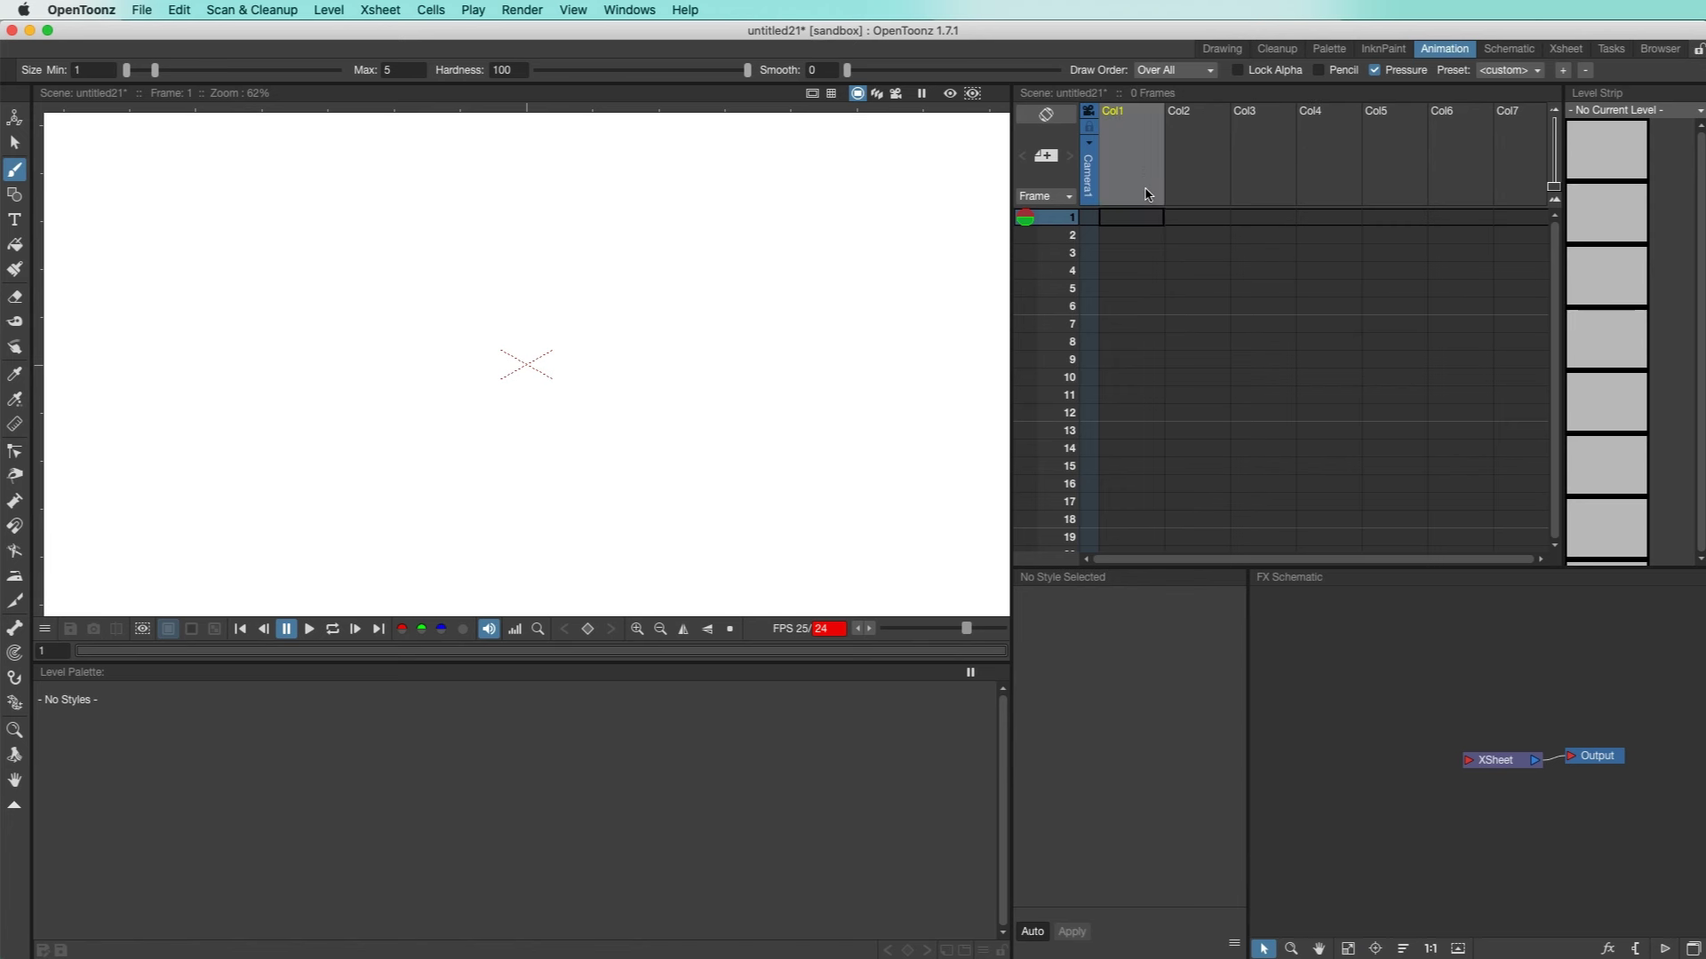
pyautogui.click(340, 7)
pyautogui.moveTo(342, 31)
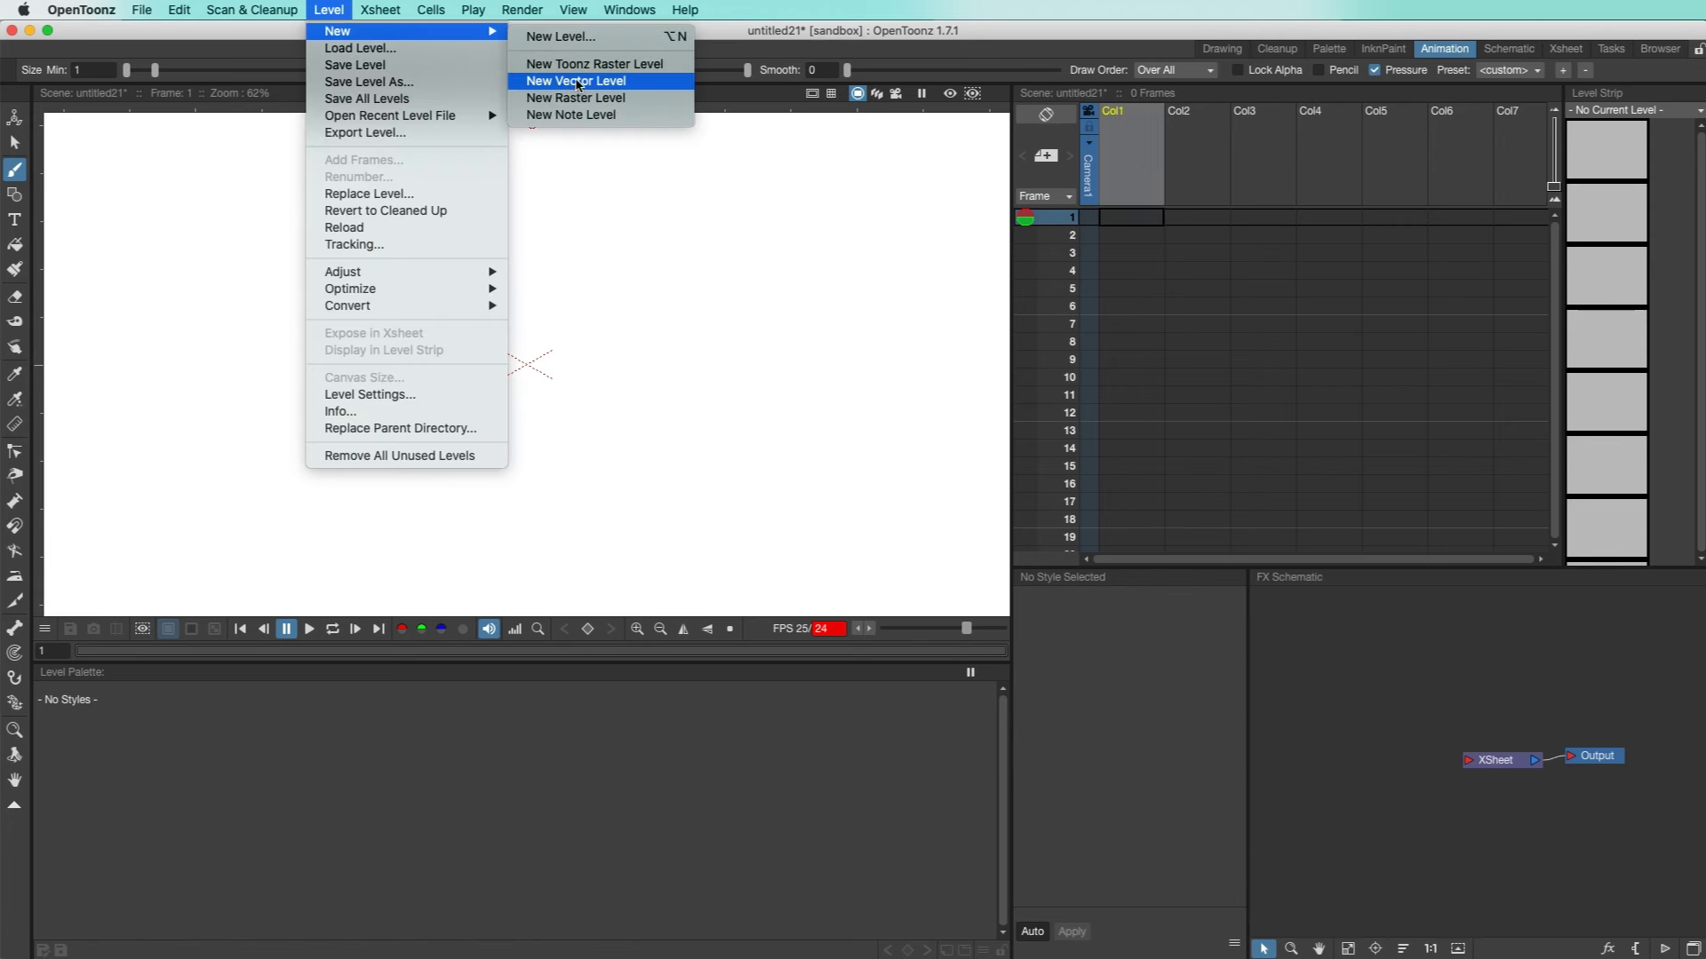
pyautogui.click(639, 83)
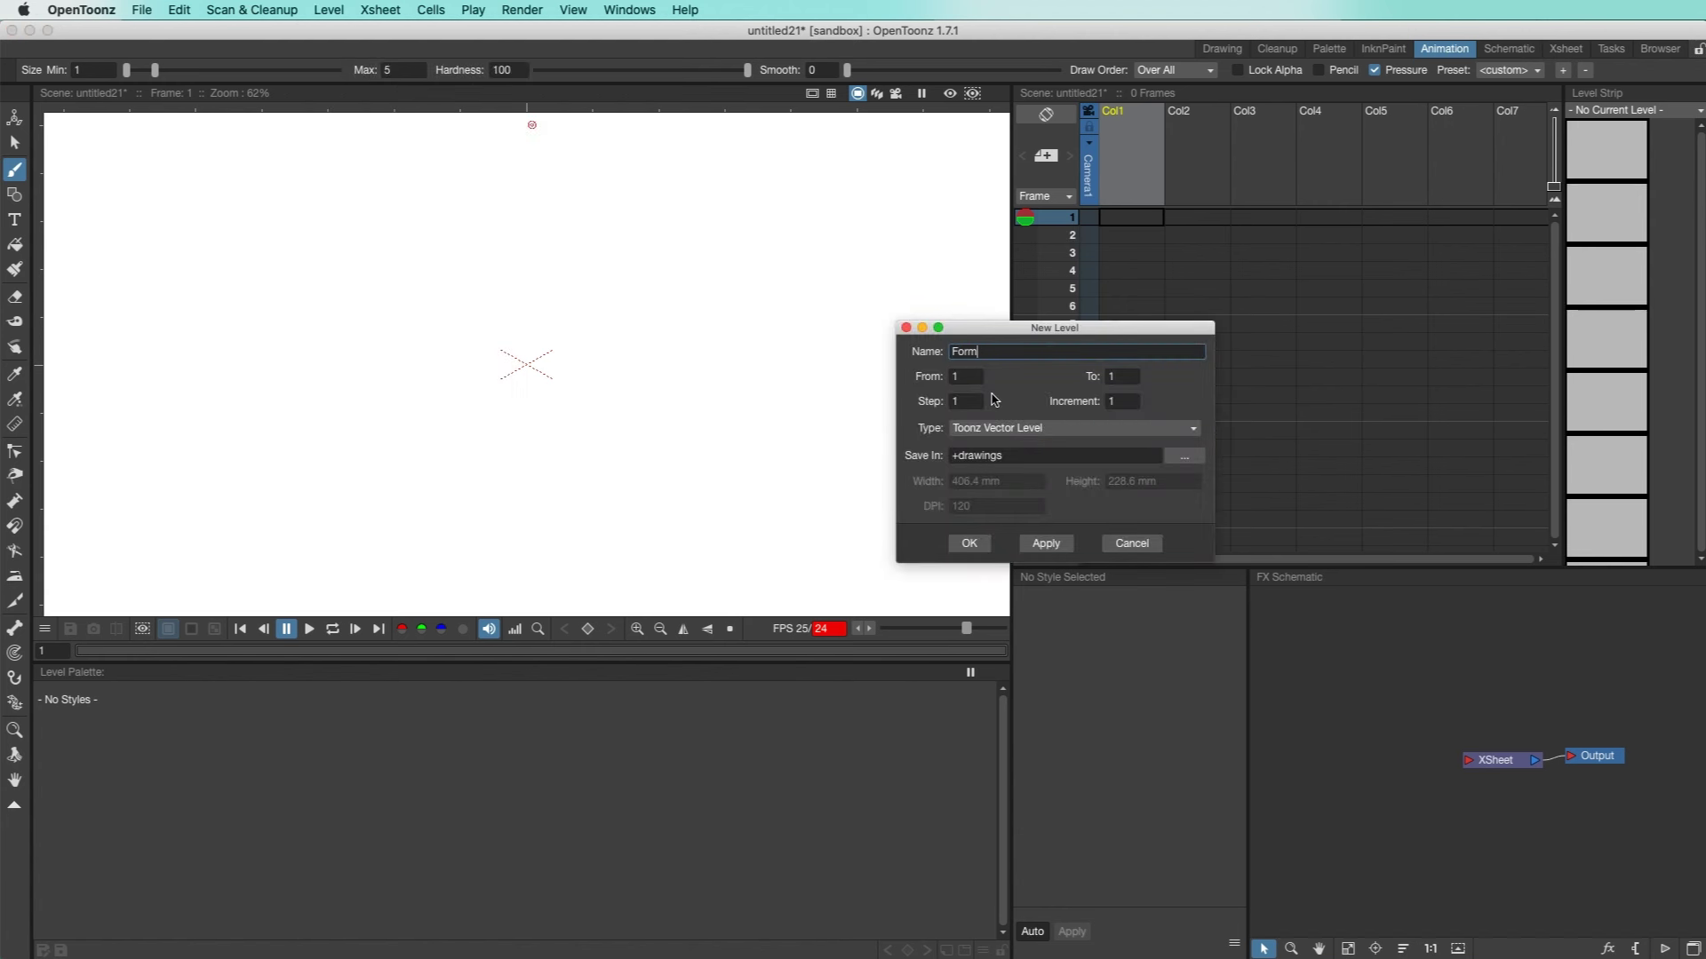
pyautogui.click(973, 542)
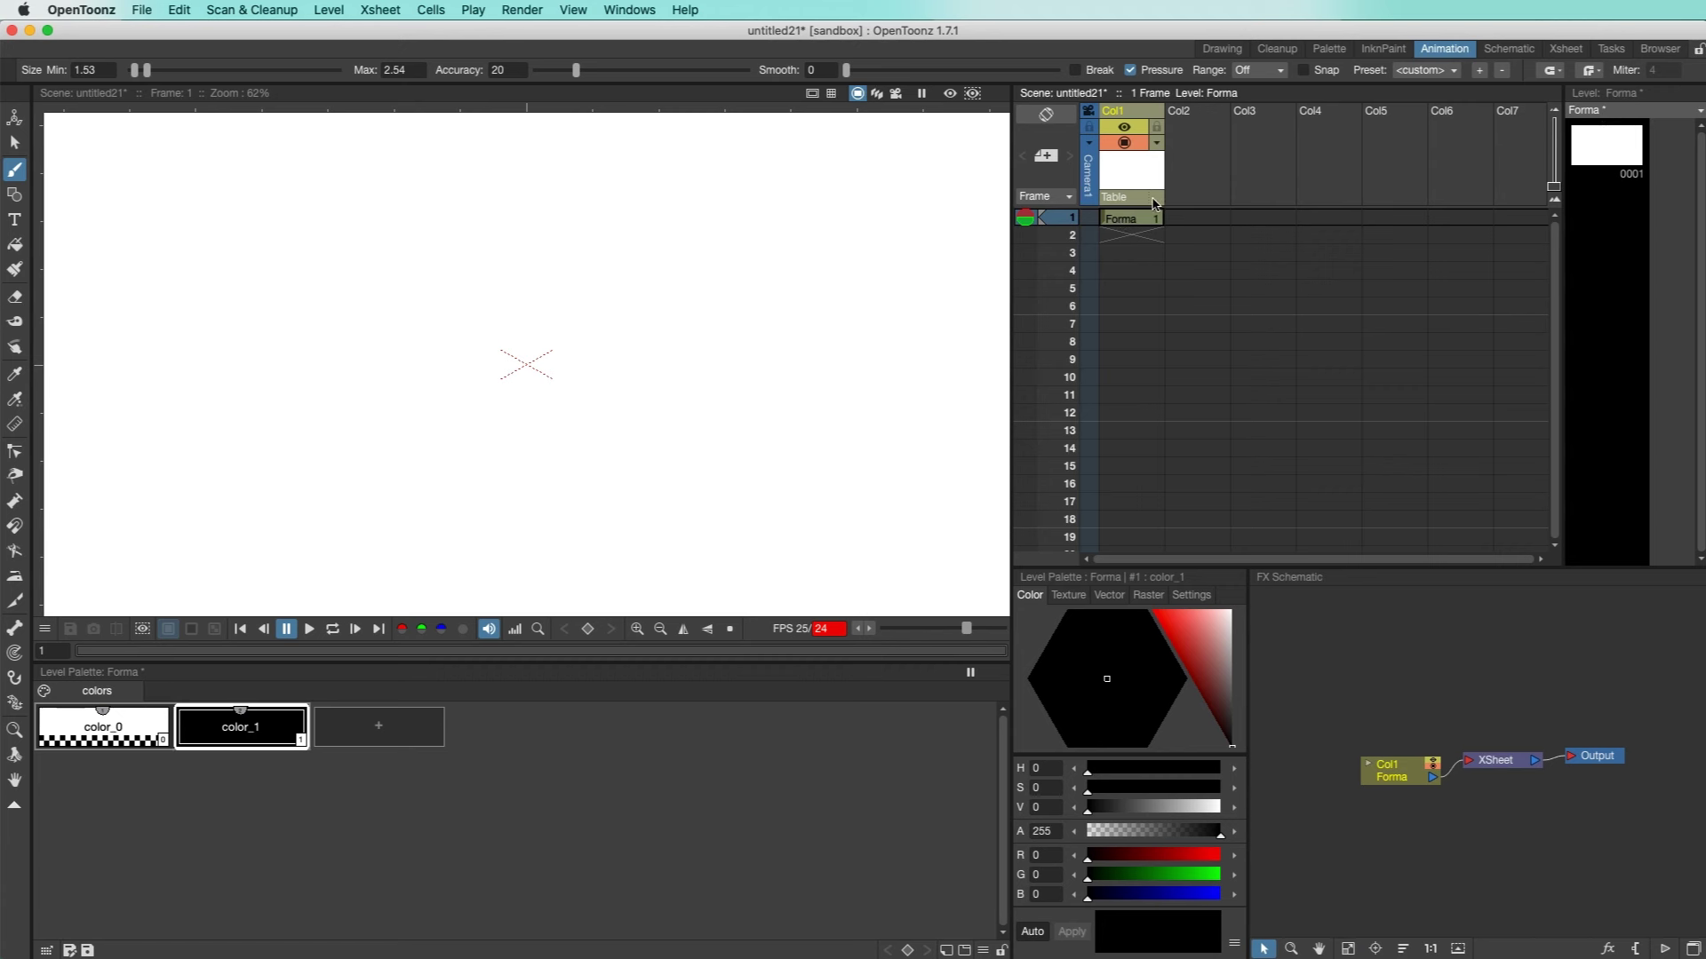
# Draw a circle near the canvas centre in a new blue palette style (RGB 0, 77, 189) and fill it with that blue.
pyautogui.press('g')
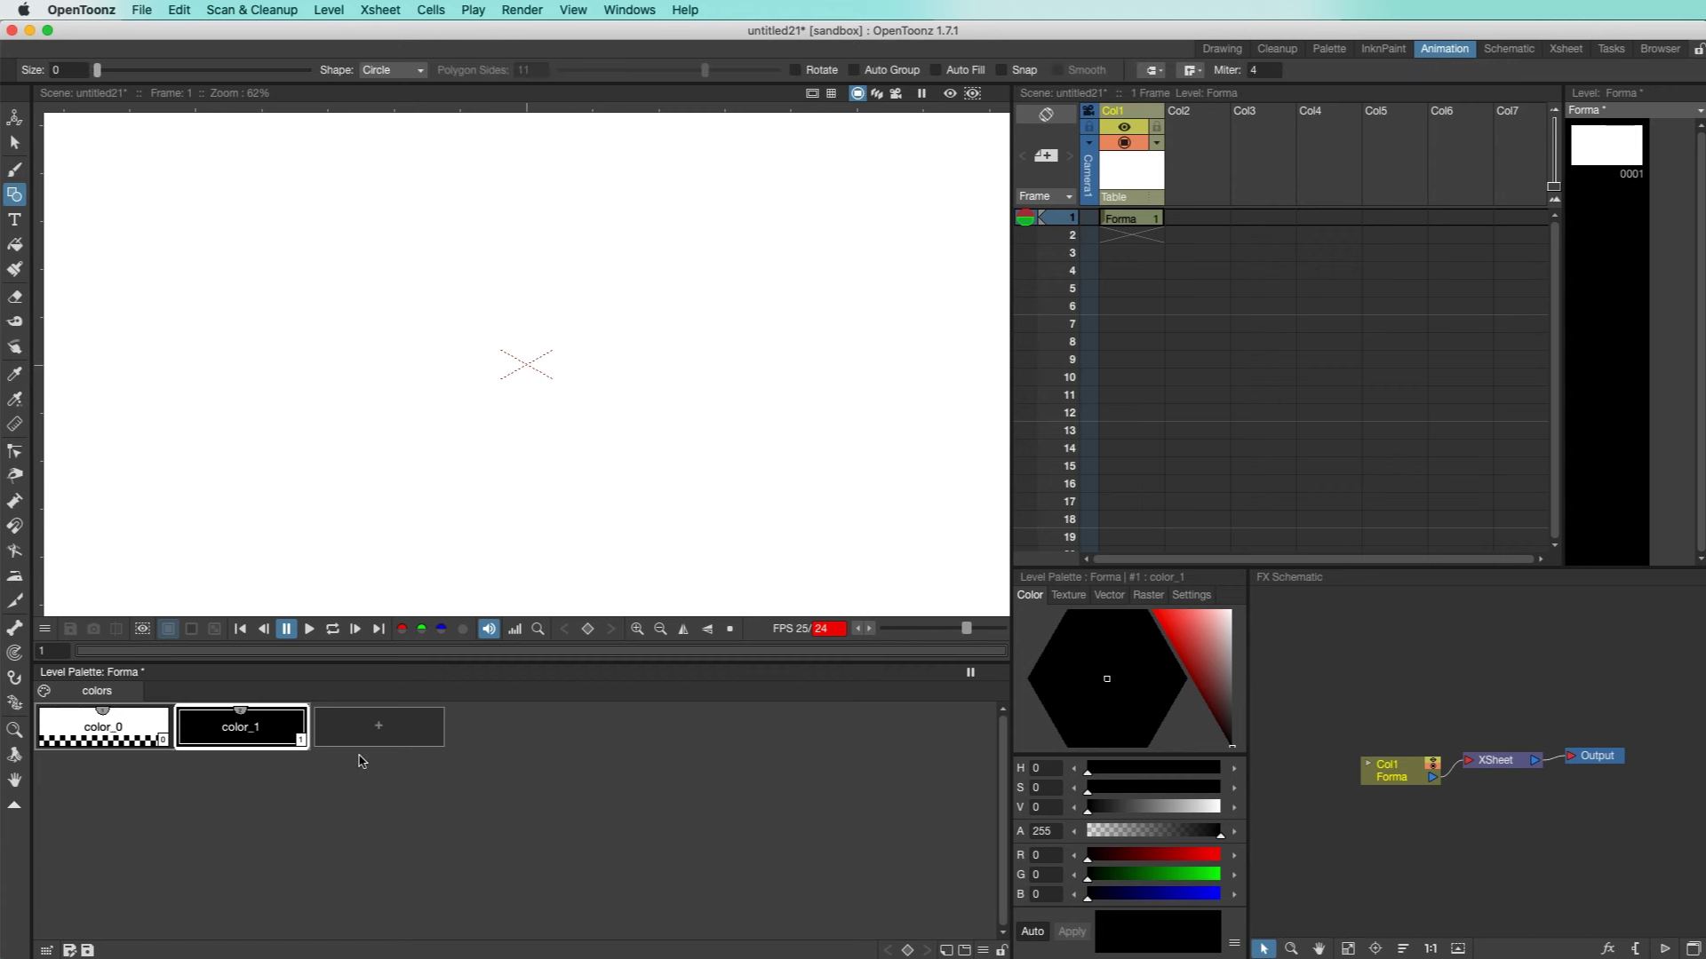
pyautogui.click(371, 734)
pyautogui.moveTo(1087, 894); pyautogui.dragTo(1128, 872)
pyautogui.moveTo(467, 315)
pyautogui.mouseDown()
pyautogui.moveTo(552, 389)
pyautogui.moveTo(521, 350)
pyautogui.moveTo(533, 377)
pyautogui.mouseUp()
pyautogui.press('super+z')
pyautogui.press('super+z')
pyautogui.press('f')
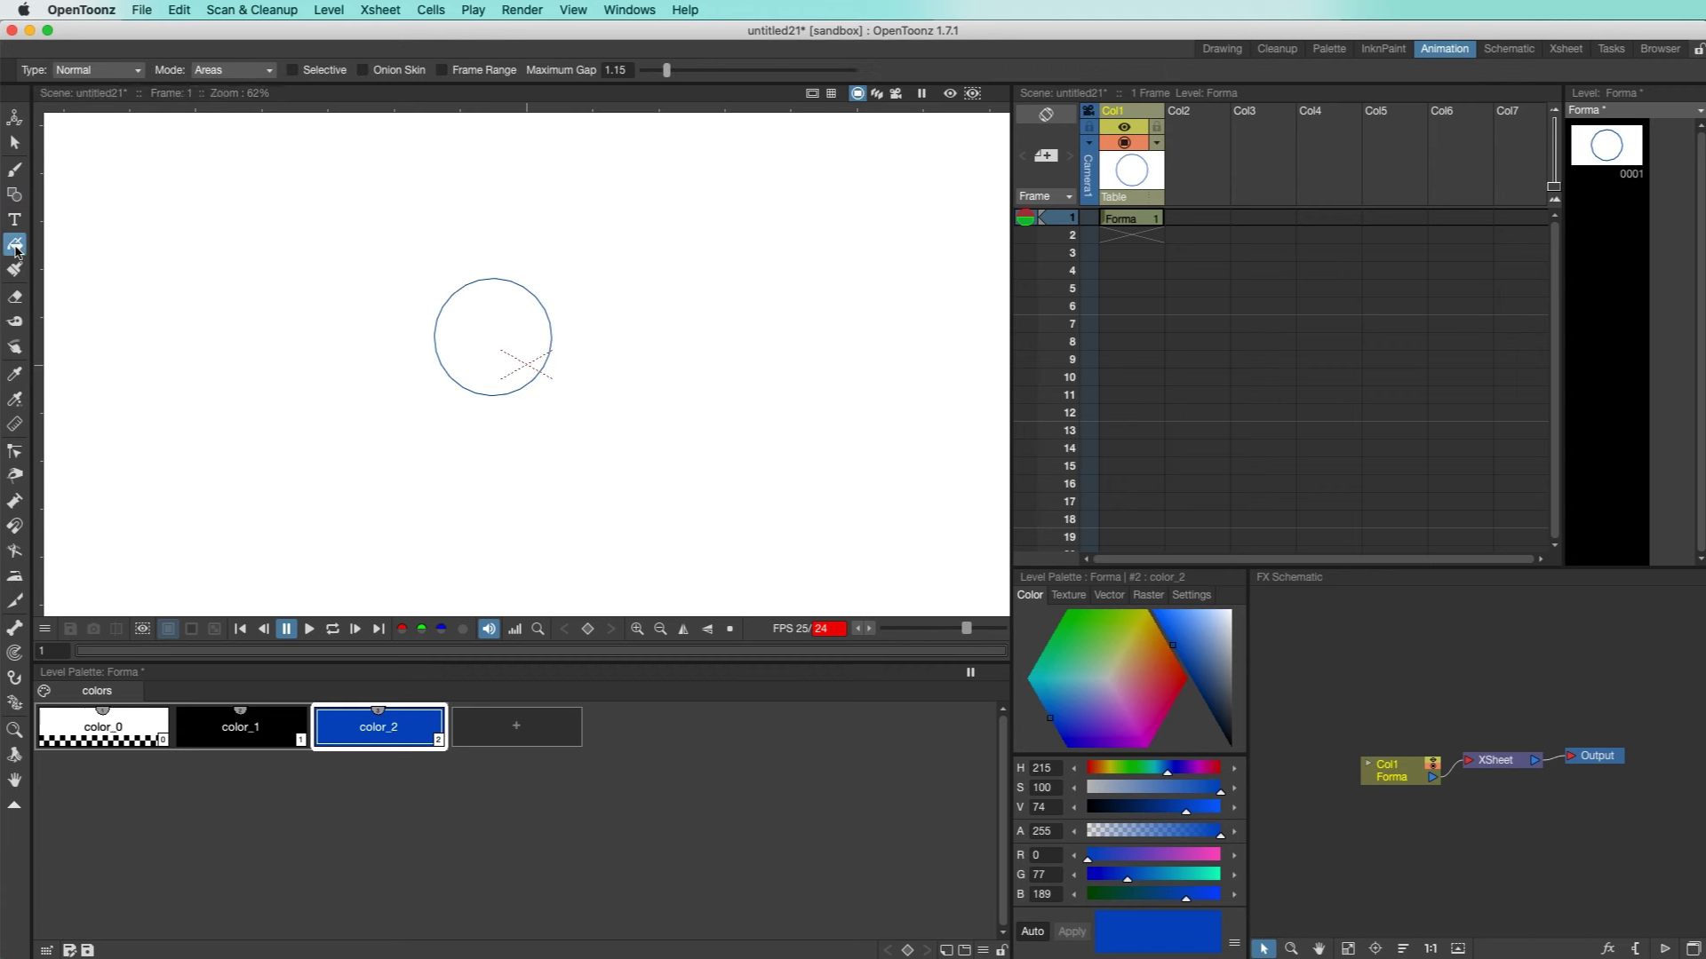
pyautogui.click(496, 345)
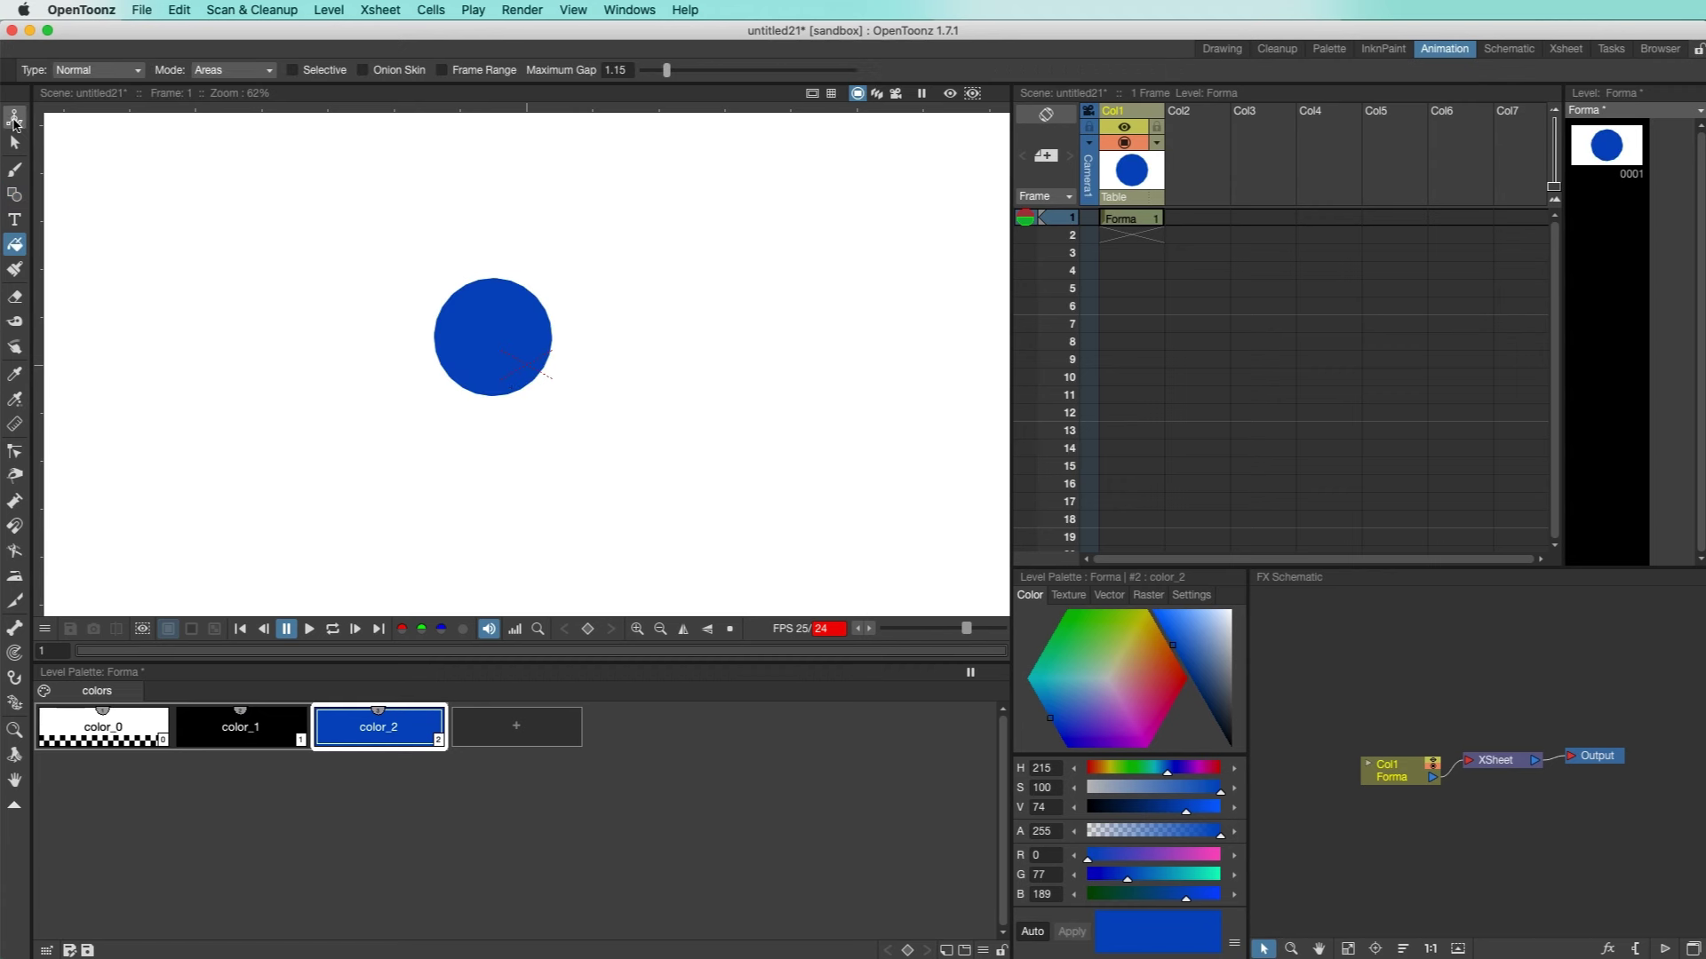
# Select the blue circle and move it onto the canvas centre mark.
pyautogui.click(14, 118)
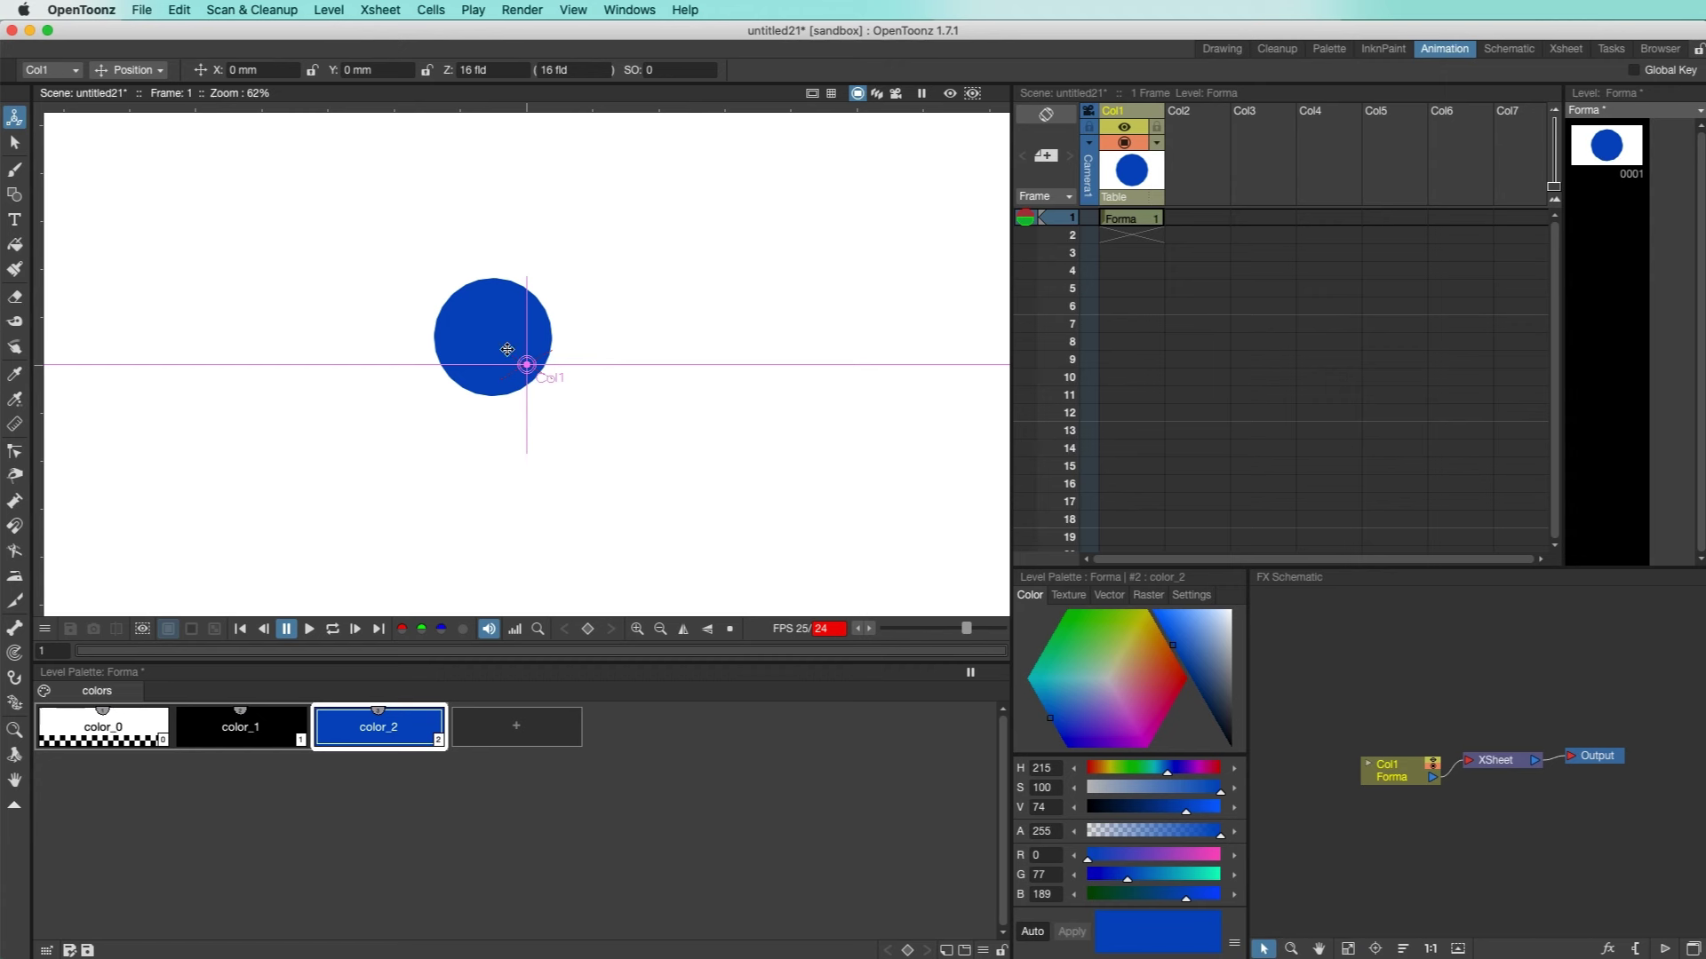
pyautogui.click(14, 142)
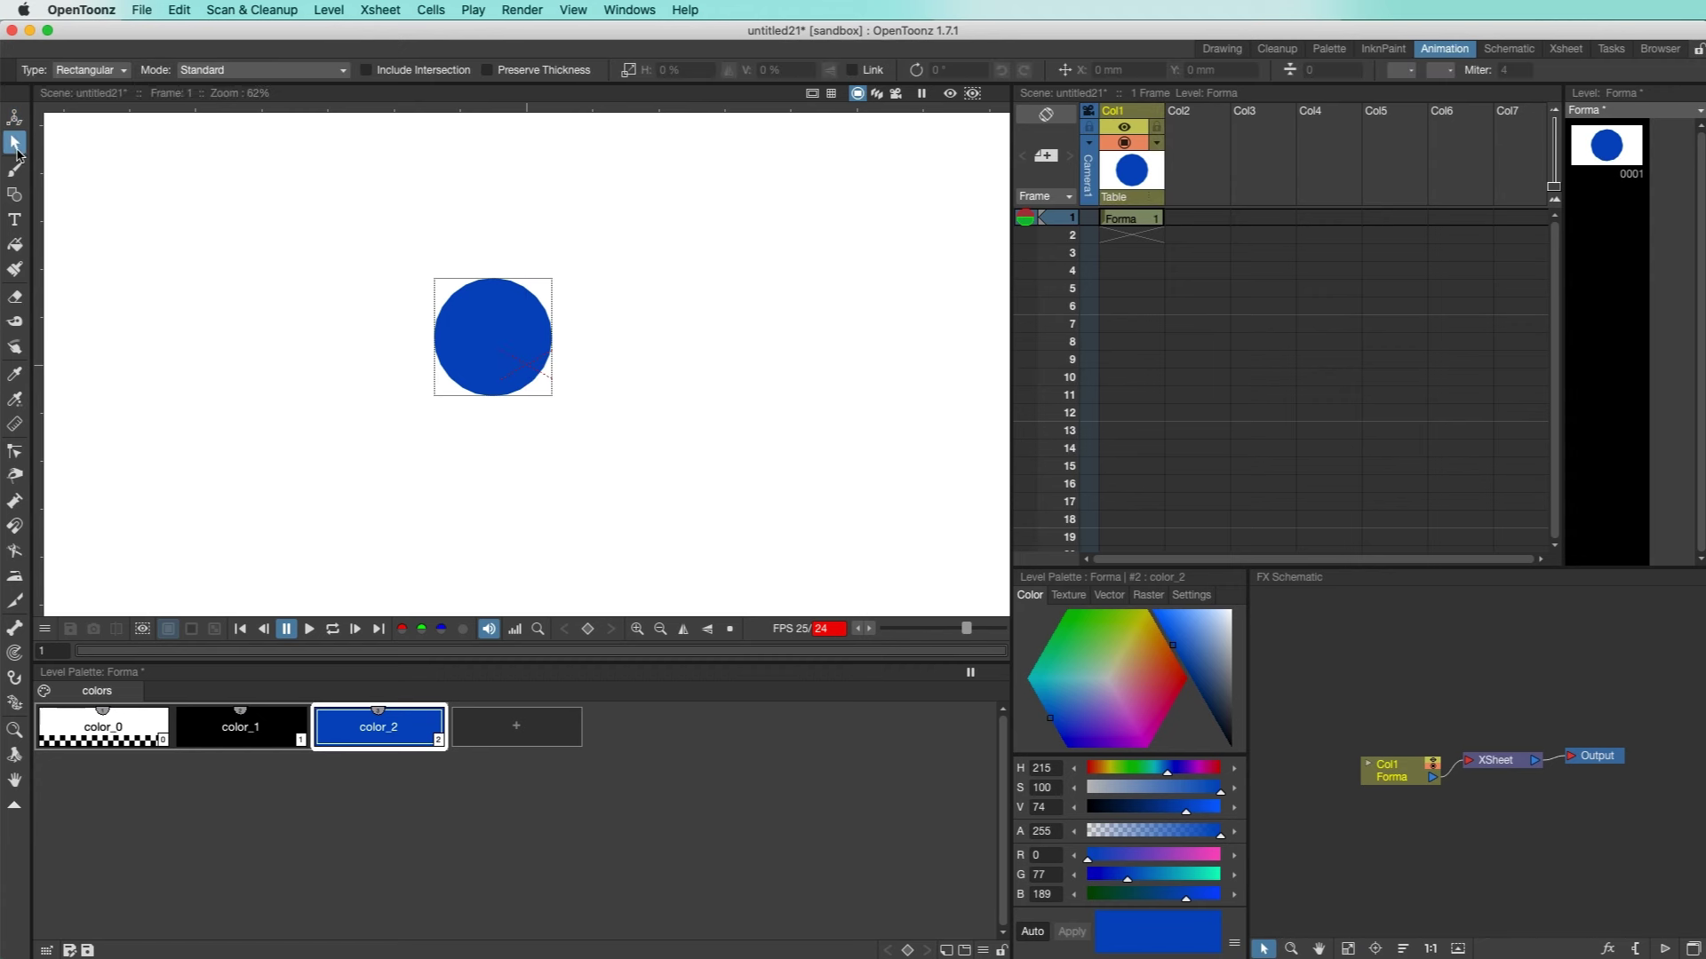
pyautogui.moveTo(406, 260); pyautogui.dragTo(533, 382)
pyautogui.click(504, 341)
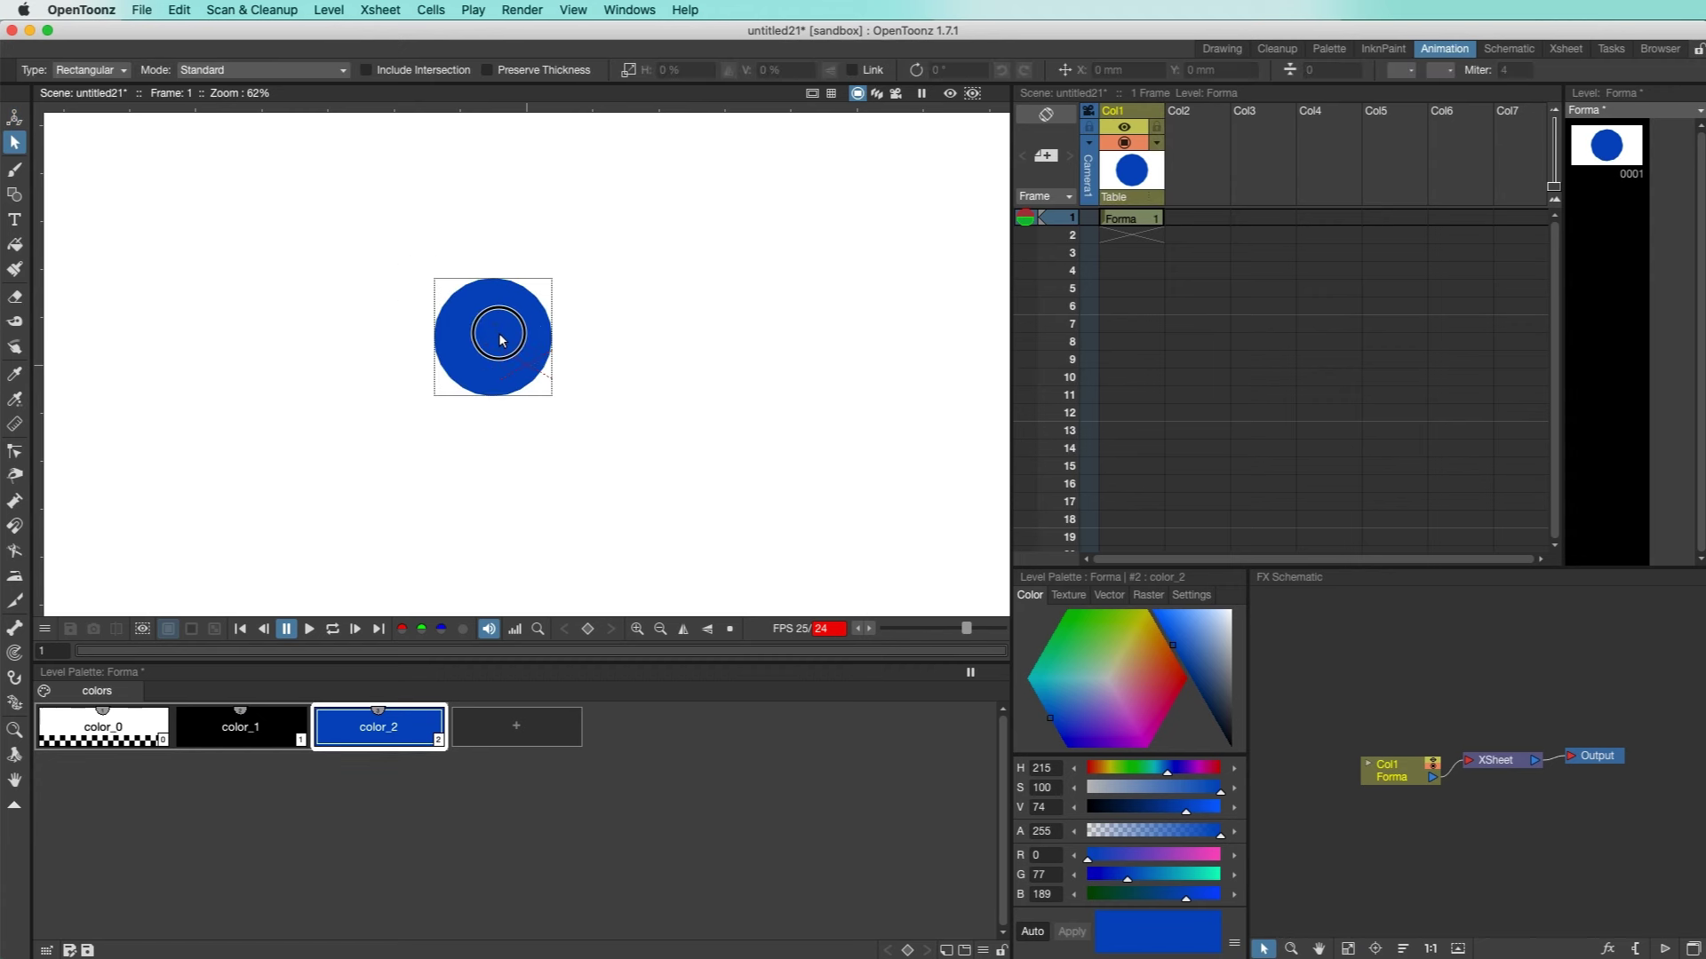
pyautogui.click(506, 322)
pyautogui.moveTo(541, 307); pyautogui.dragTo(576, 334)
pyautogui.click(651, 384)
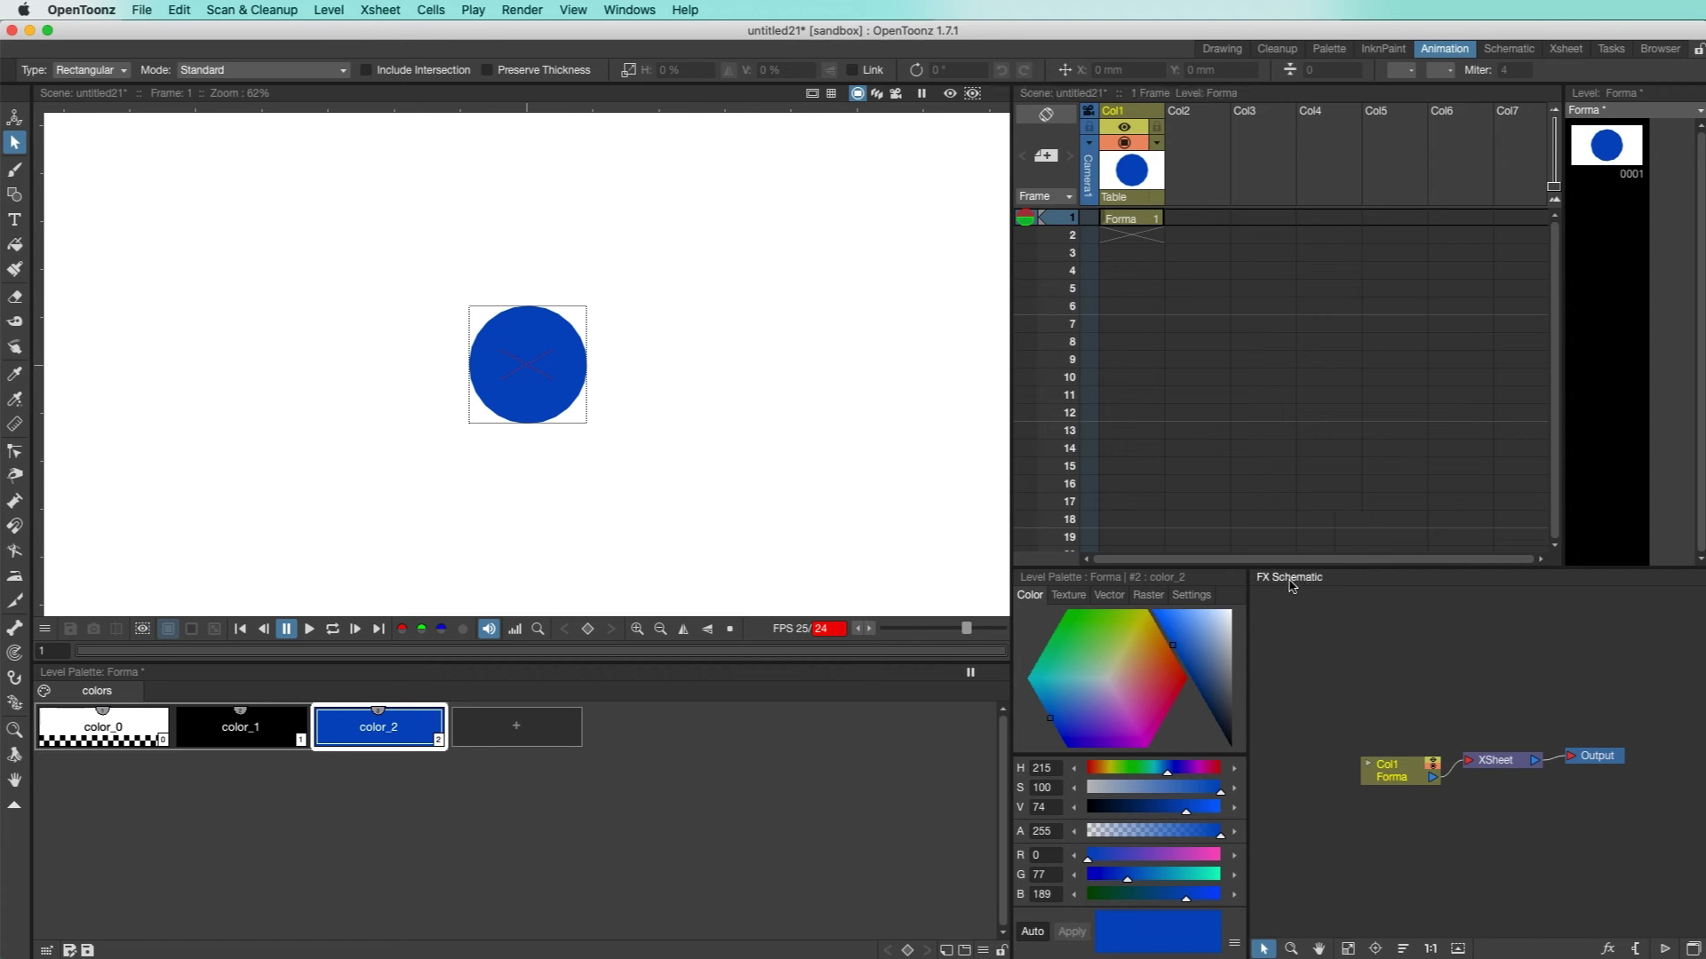
# Switch the schematic from the FX view to the Stage view.
pyautogui.click(1692, 948)
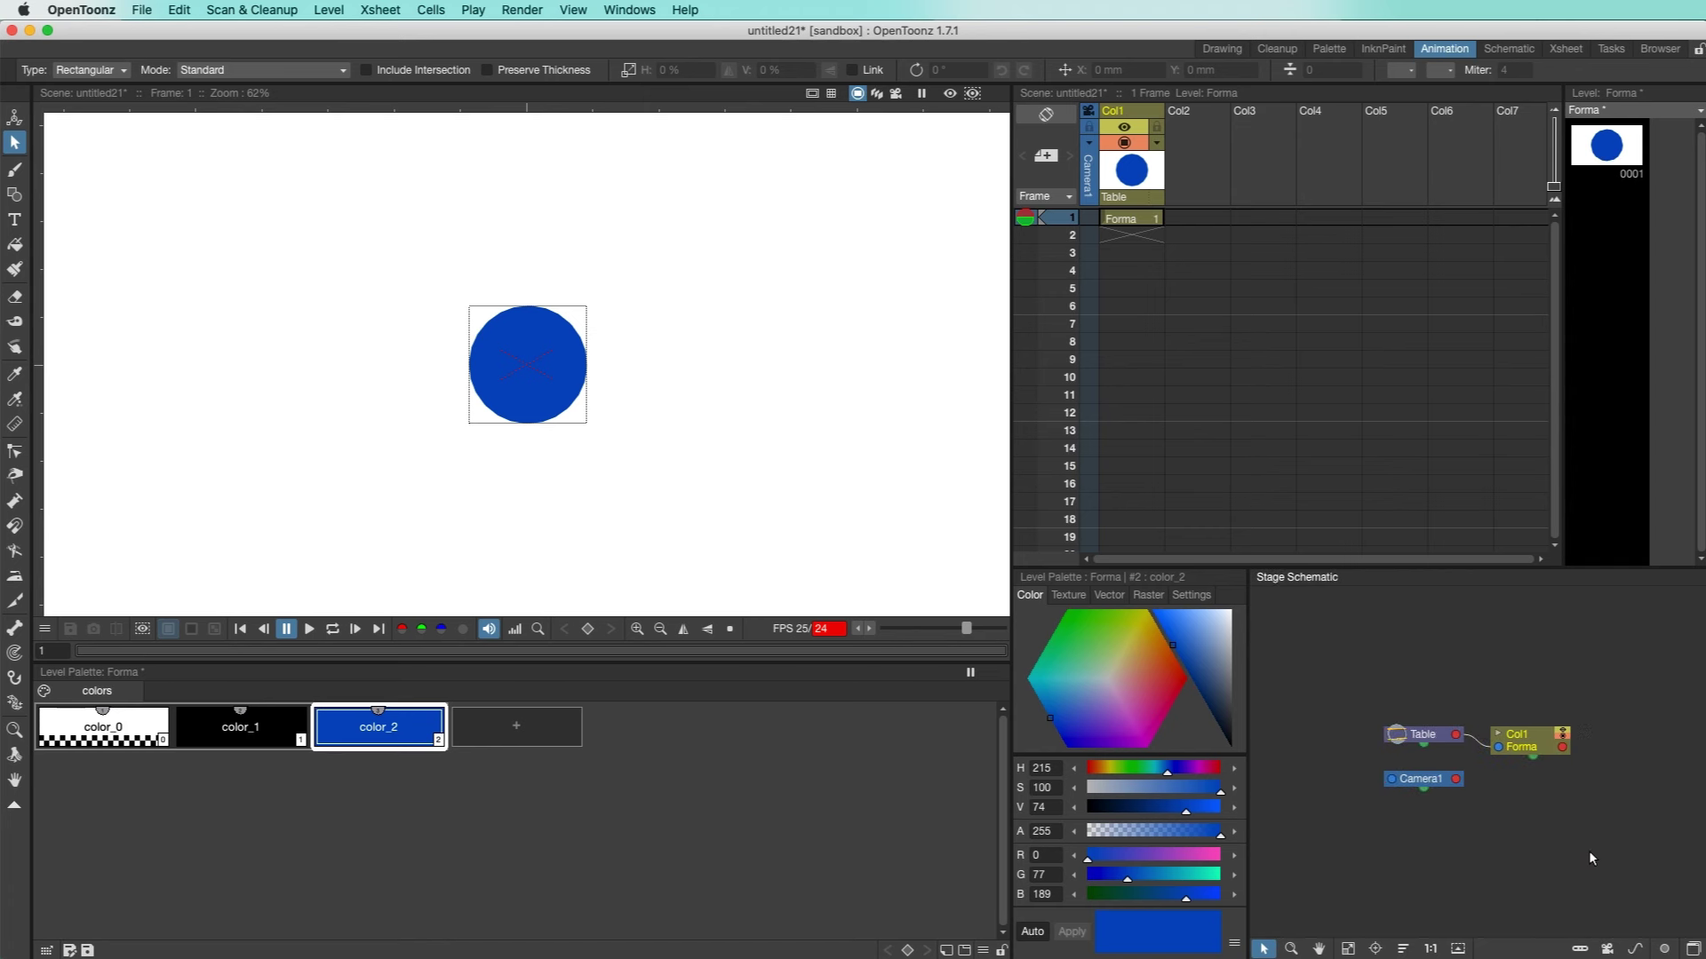
pyautogui.click(612, 7)
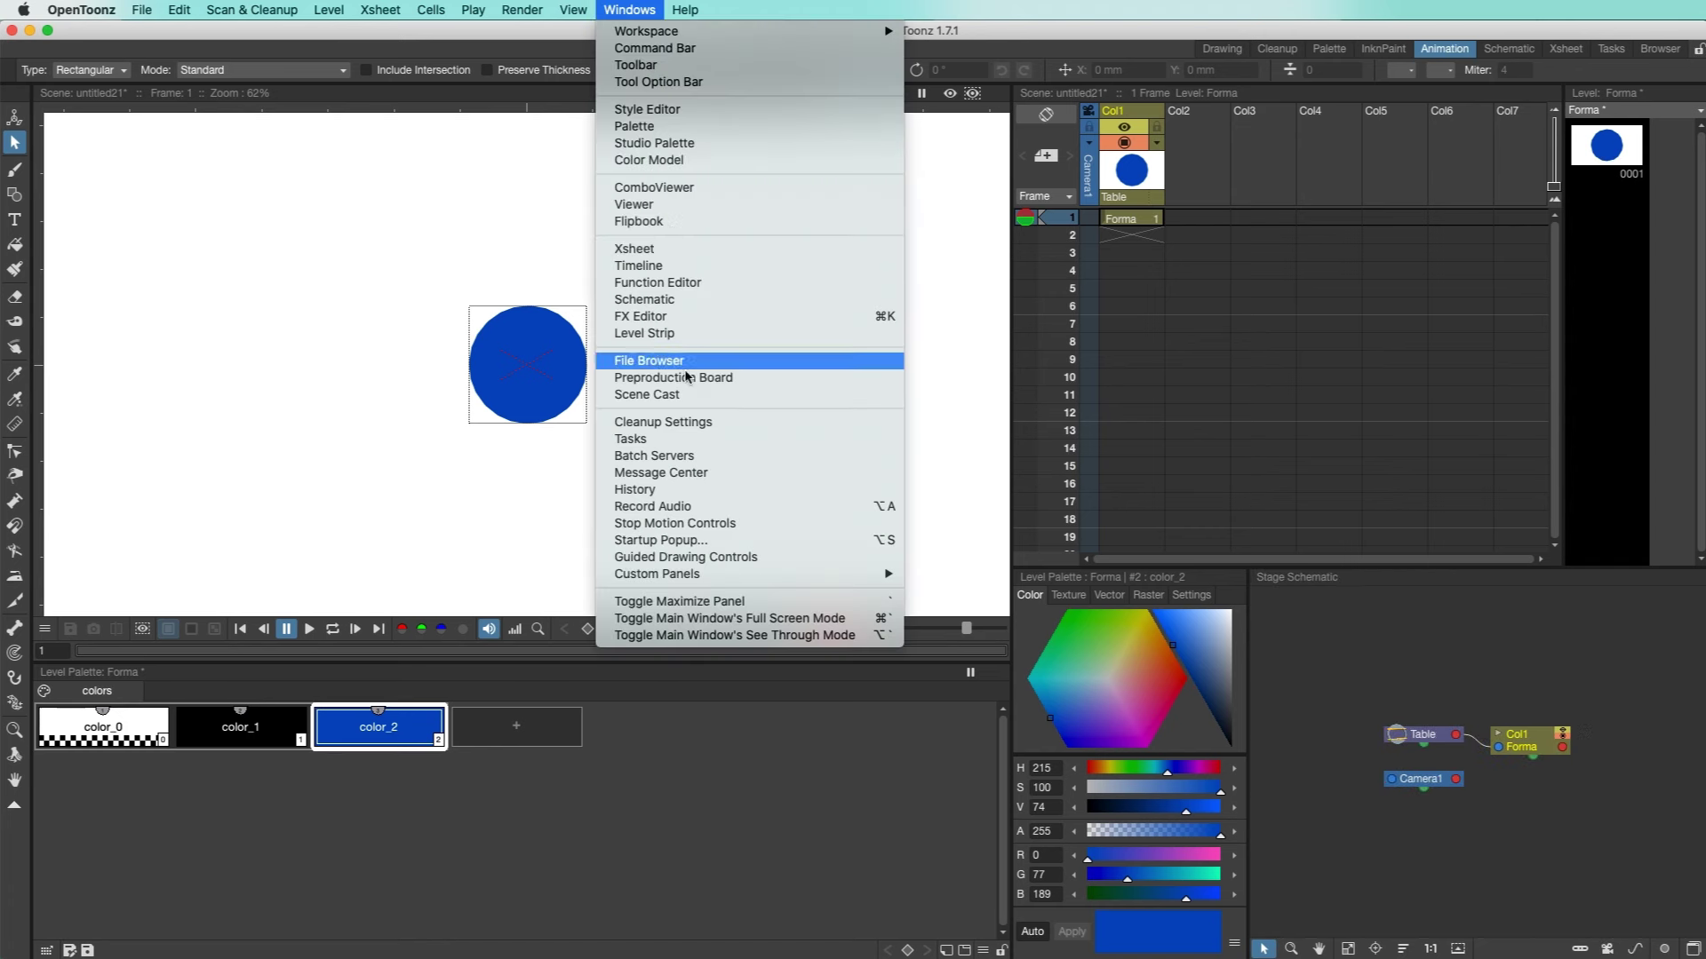
pyautogui.click(729, 300)
pyautogui.moveTo(1175, 498); pyautogui.dragTo(1087, 500)
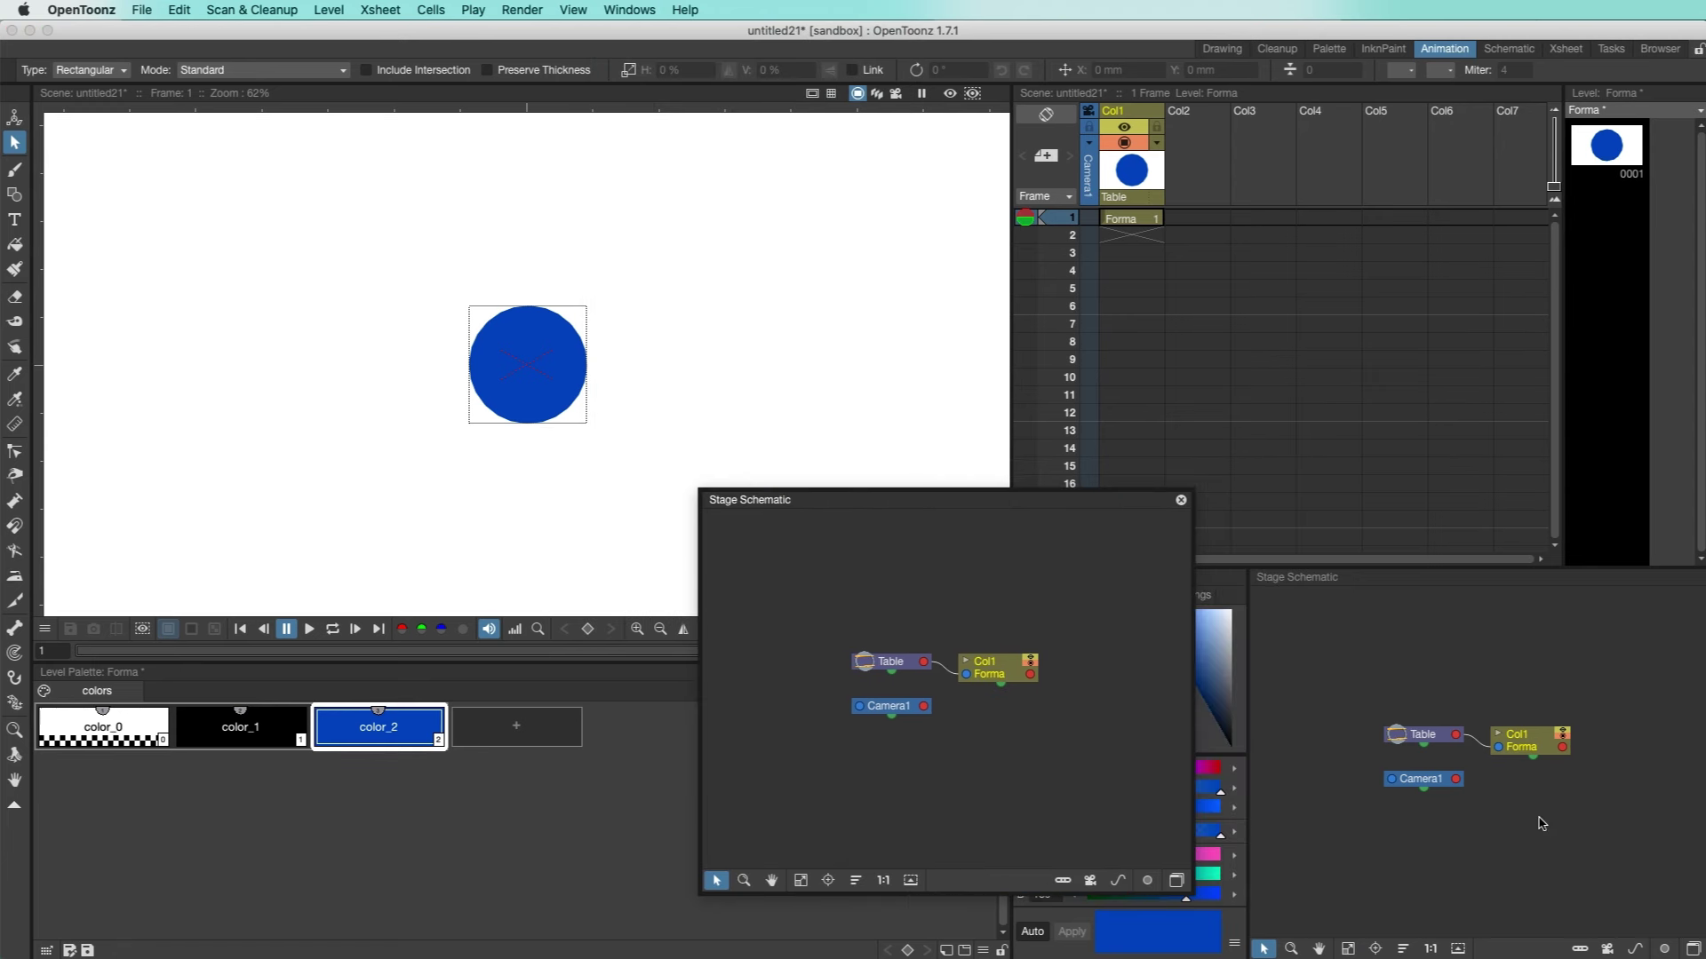
pyautogui.click(1181, 500)
# Add a motion path linked to the Forma column node in the stage schematic and place its node below the column node.
pyautogui.click(1553, 753)
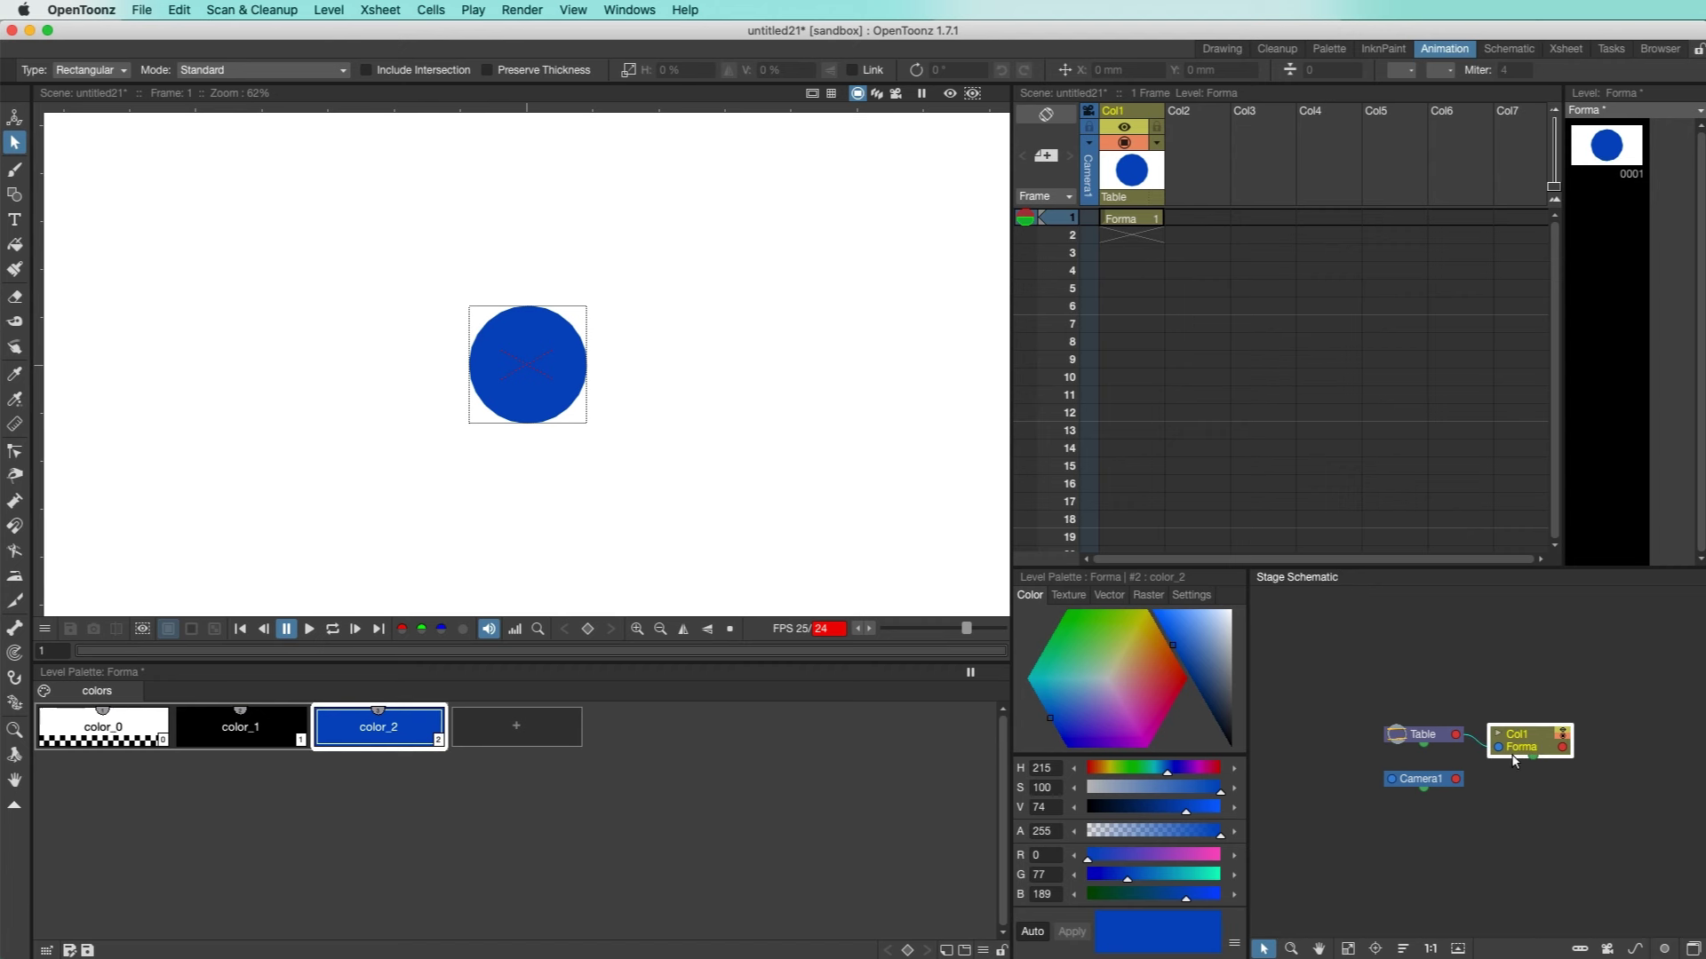
pyautogui.click(1641, 949)
pyautogui.moveTo(1615, 788)
pyautogui.mouseDown()
pyautogui.moveTo(1625, 746)
pyautogui.moveTo(1572, 839)
pyautogui.moveTo(1528, 835)
pyautogui.moveTo(1617, 815)
pyautogui.mouseUp()
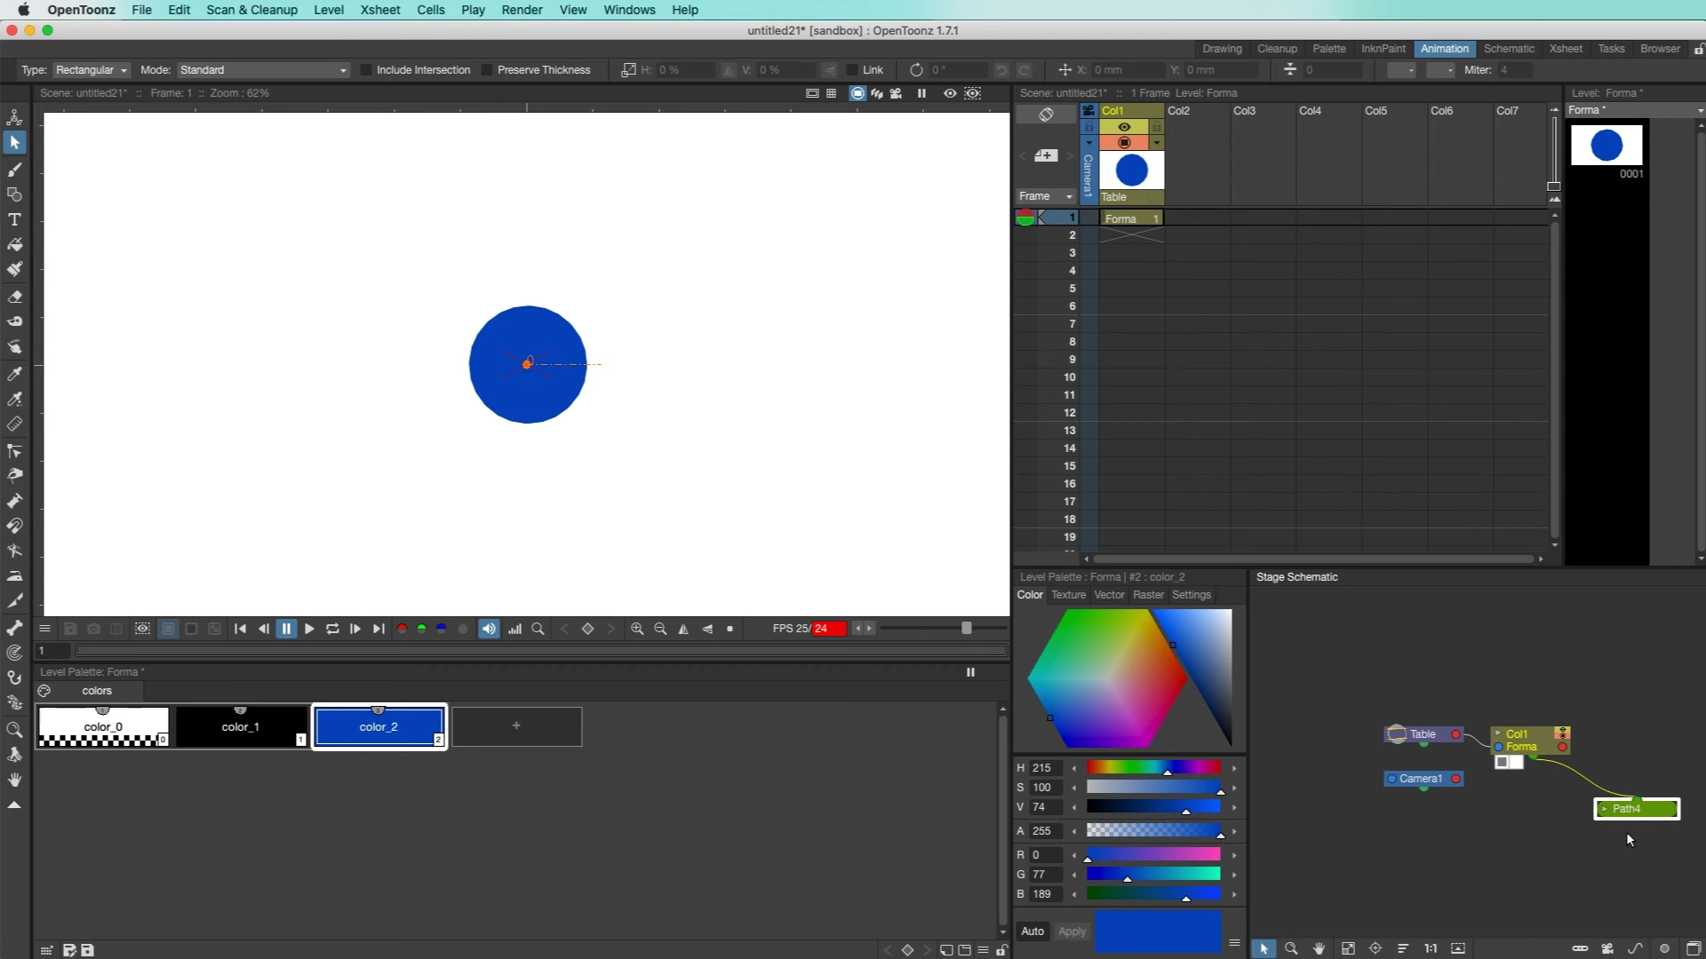
# Brush a closed motion path with loops and zigzags, starting and ending at the circle's centre, and replace the default path with it.
pyautogui.click(14, 169)
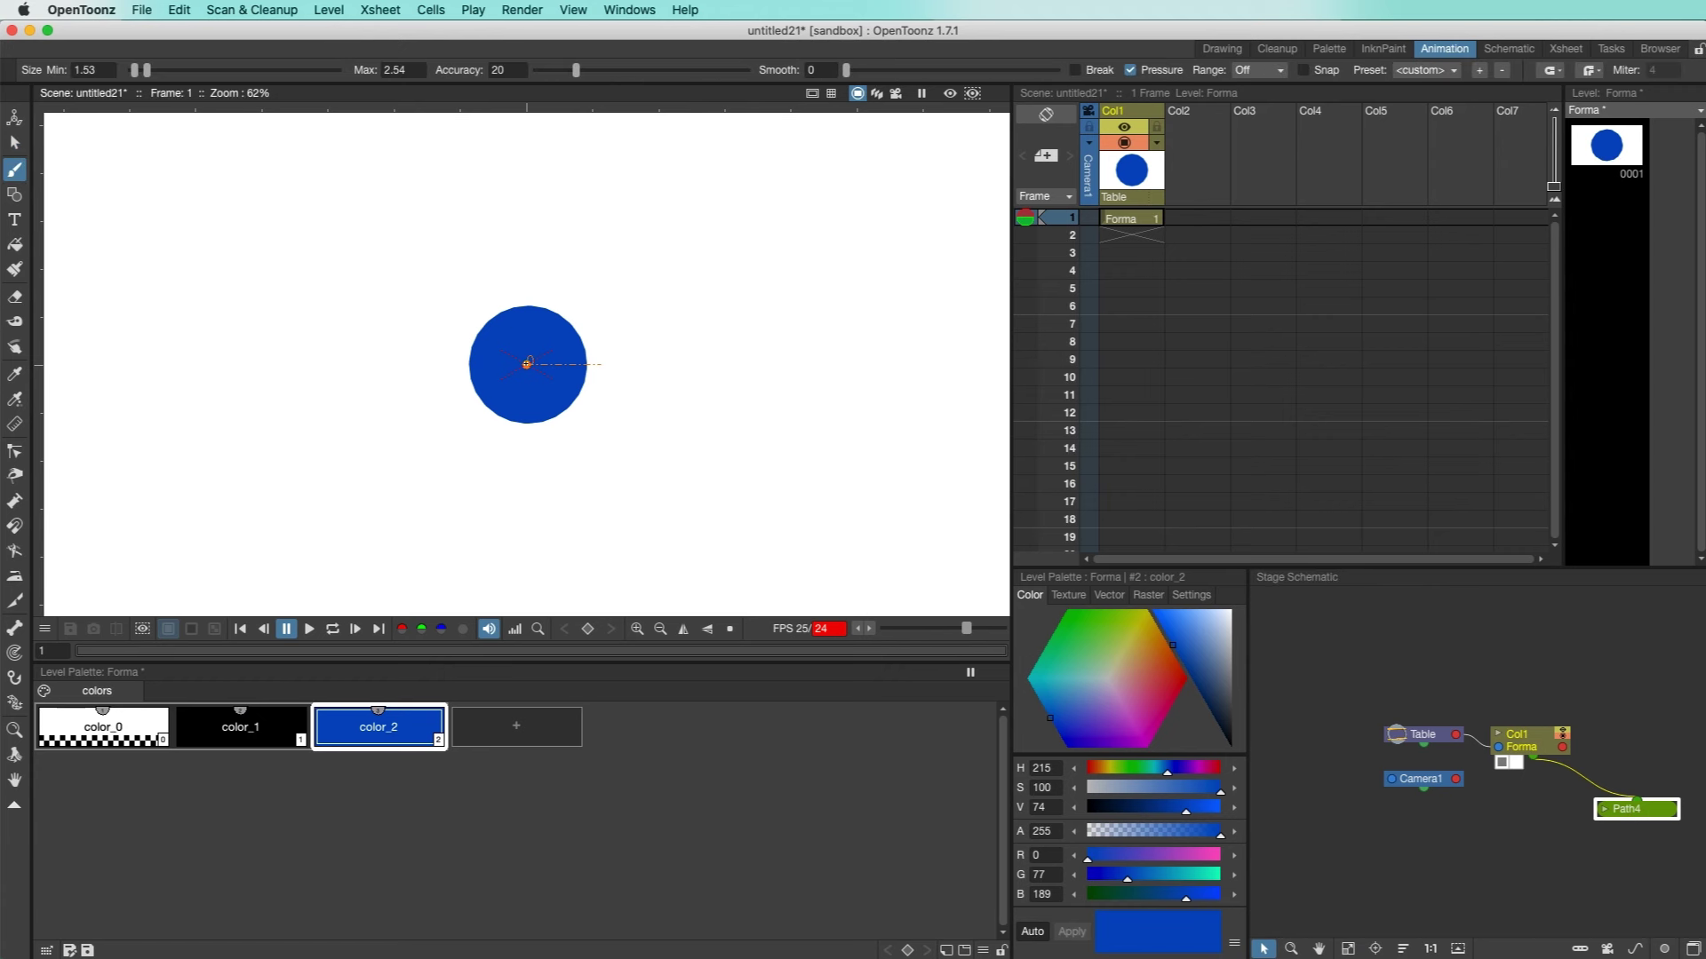
pyautogui.moveTo(528, 365)
pyautogui.mouseDown()
pyautogui.moveTo(476, 353)
pyautogui.moveTo(382, 198)
pyautogui.moveTo(346, 175)
pyautogui.moveTo(308, 234)
pyautogui.moveTo(324, 304)
pyautogui.moveTo(343, 291)
pyautogui.moveTo(341, 242)
pyautogui.moveTo(307, 191)
pyautogui.moveTo(205, 229)
pyautogui.moveTo(158, 356)
pyautogui.moveTo(201, 437)
pyautogui.moveTo(161, 514)
pyautogui.moveTo(248, 576)
pyautogui.moveTo(338, 497)
pyautogui.moveTo(367, 550)
pyautogui.moveTo(437, 463)
pyautogui.moveTo(472, 529)
pyautogui.moveTo(539, 545)
pyautogui.moveTo(631, 474)
pyautogui.moveTo(693, 553)
pyautogui.moveTo(729, 453)
pyautogui.moveTo(760, 546)
pyautogui.moveTo(874, 528)
pyautogui.moveTo(917, 378)
pyautogui.moveTo(837, 372)
pyautogui.moveTo(944, 334)
pyautogui.moveTo(879, 152)
pyautogui.moveTo(688, 325)
pyautogui.moveTo(533, 366)
pyautogui.mouseUp()
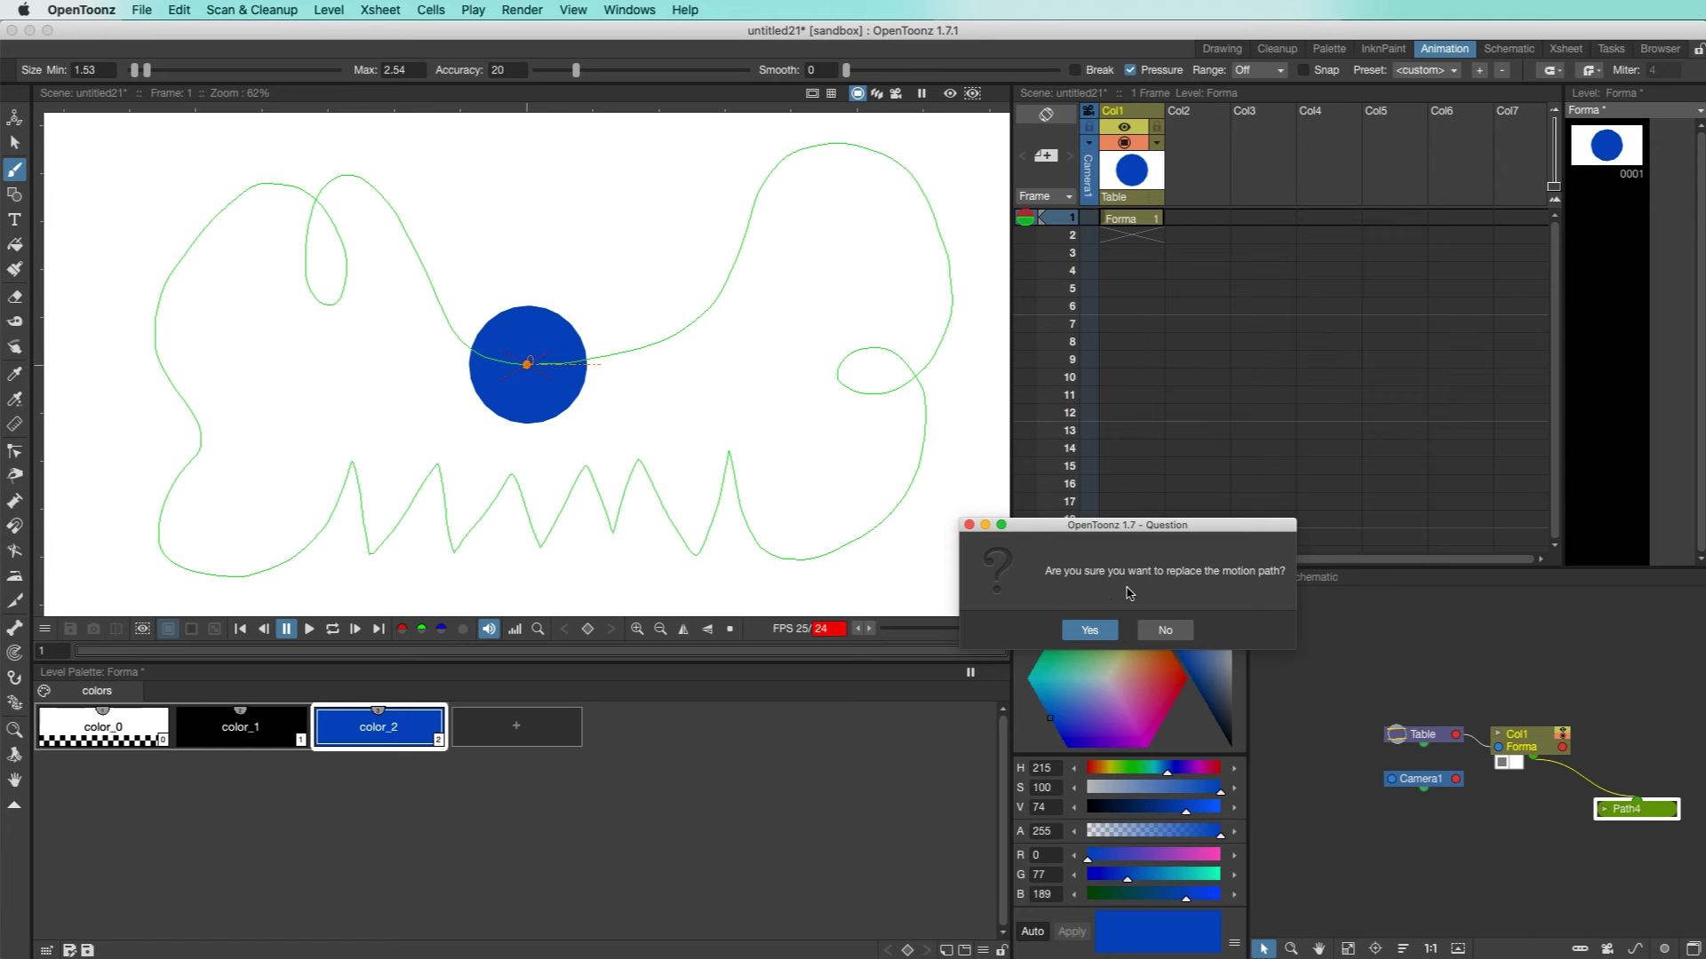
pyautogui.click(1100, 631)
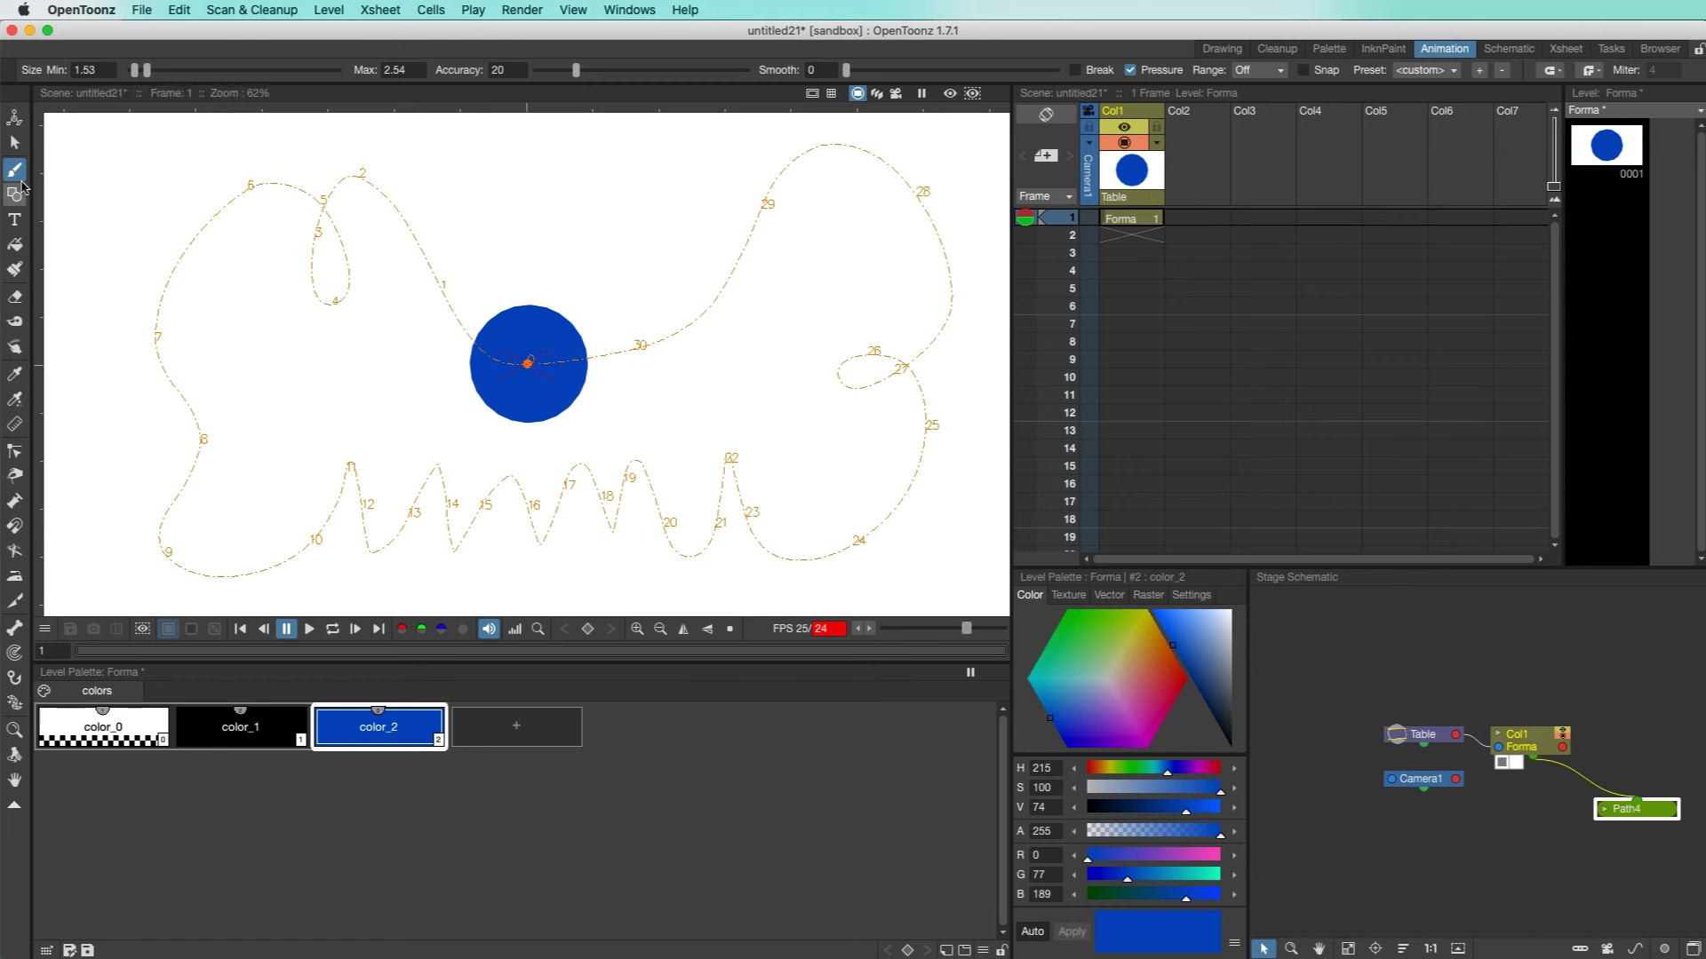
# Set a position key for the Forma column at frame 1 with the Animate tool.
pyautogui.click(15, 118)
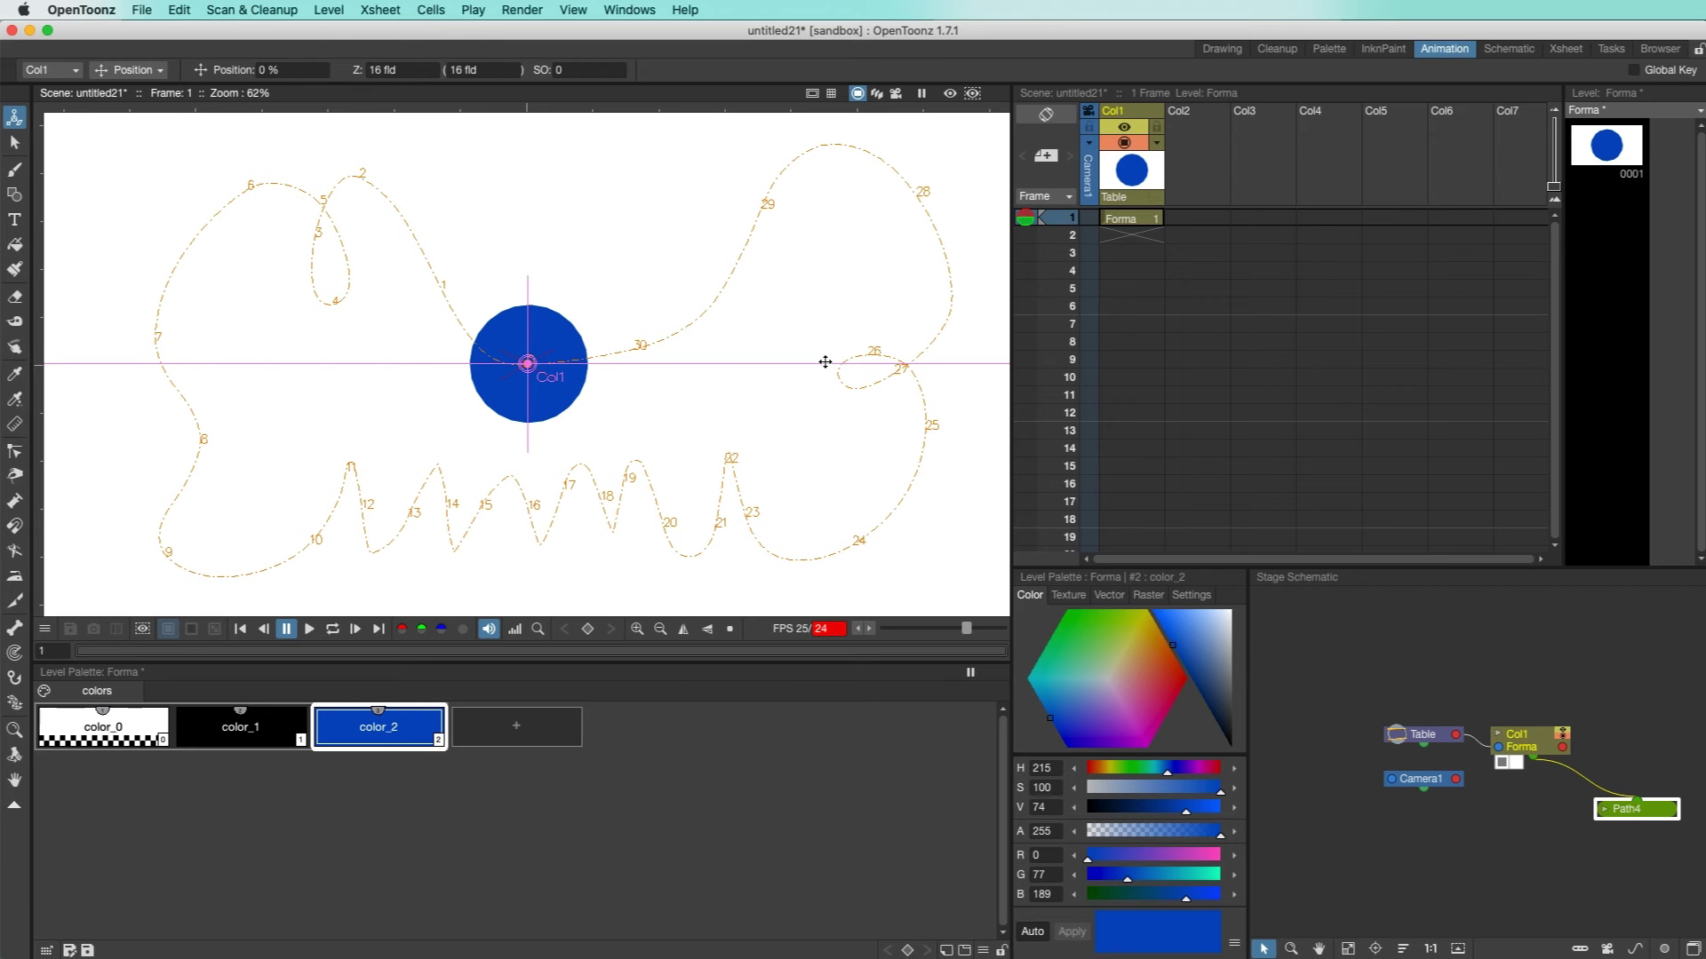
pyautogui.click(1133, 219)
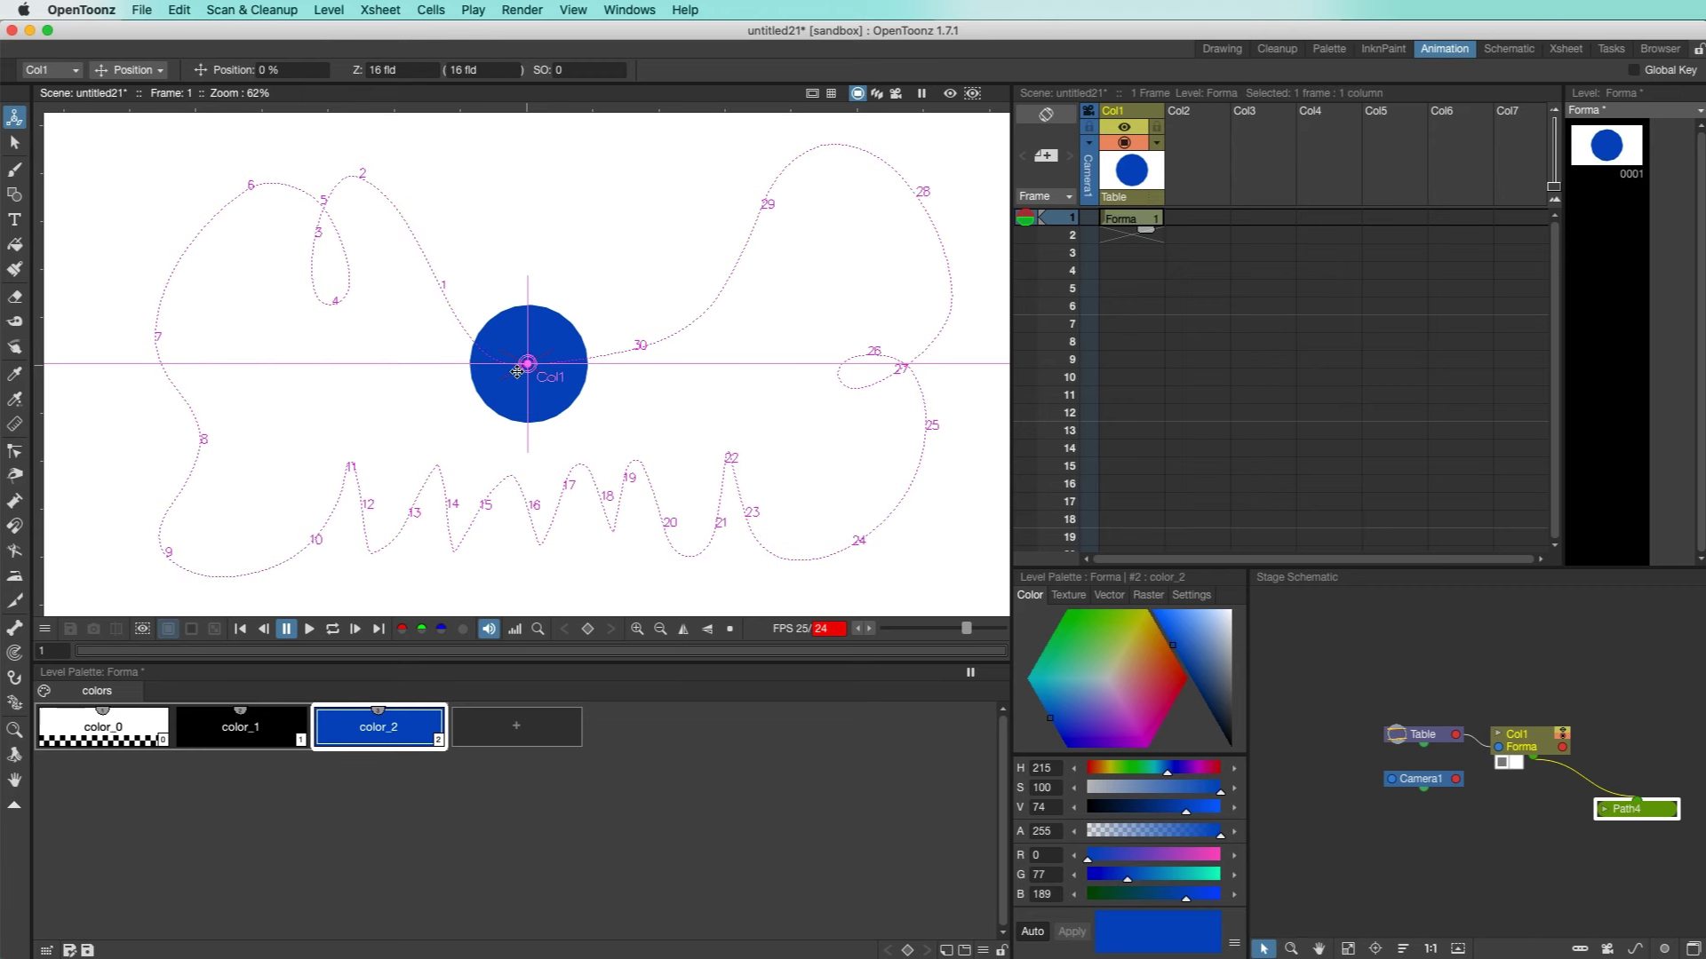
pyautogui.rightClick(1143, 220)
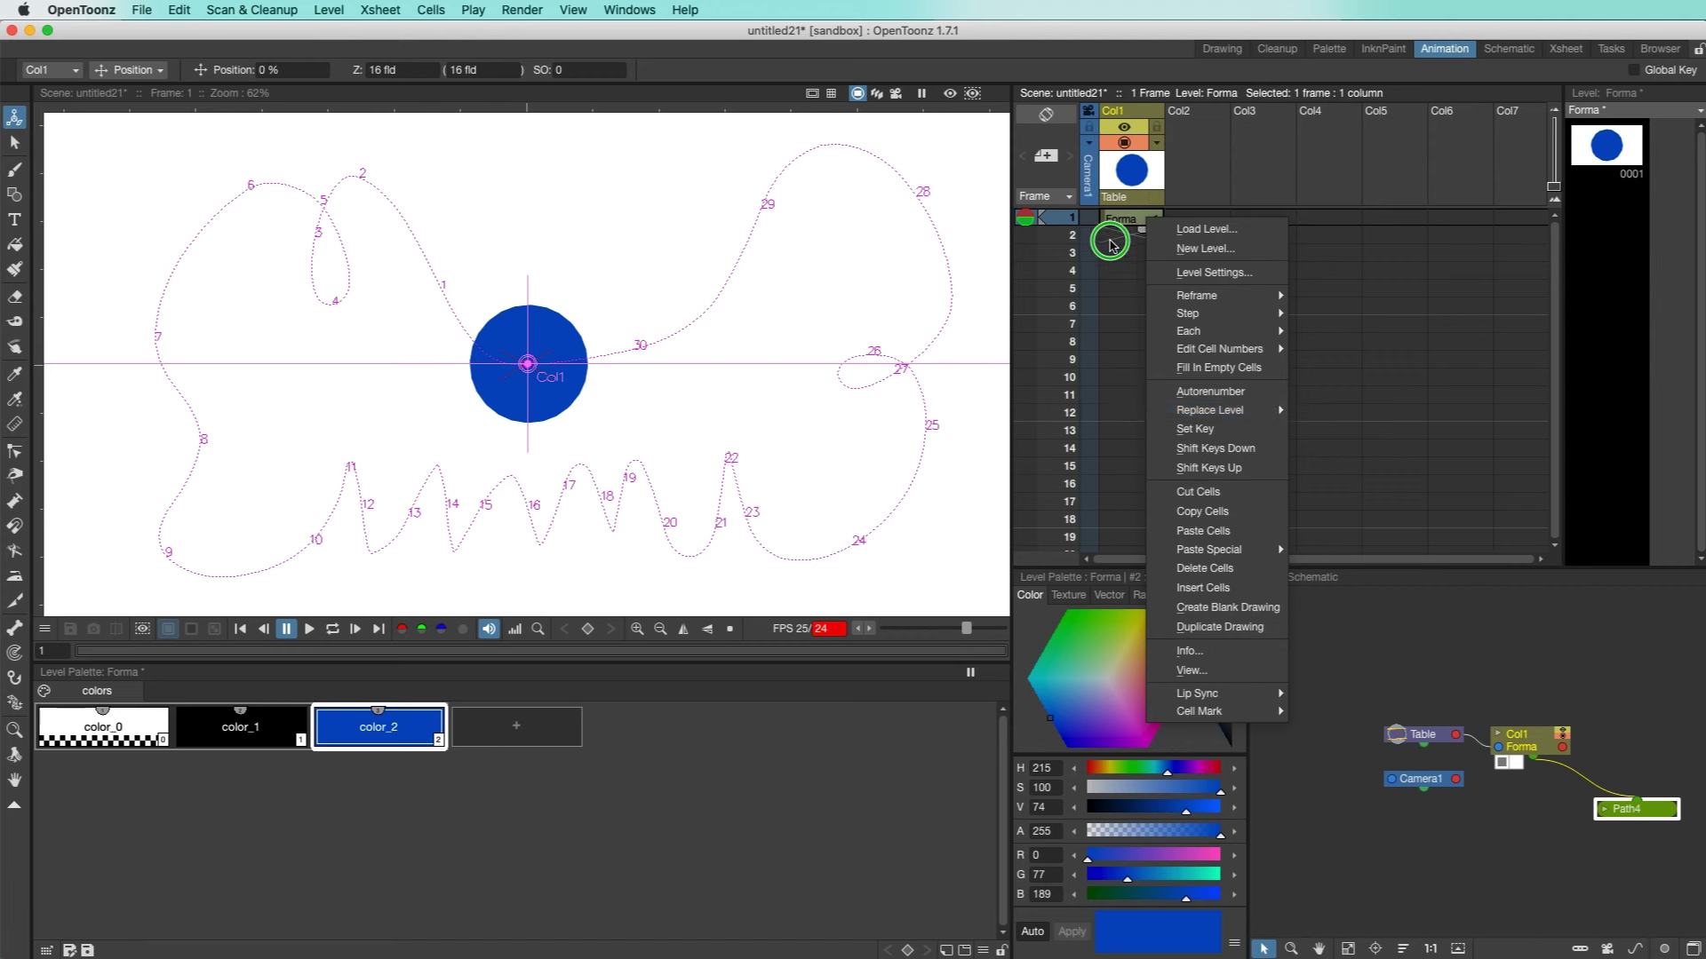
pyautogui.click(1101, 207)
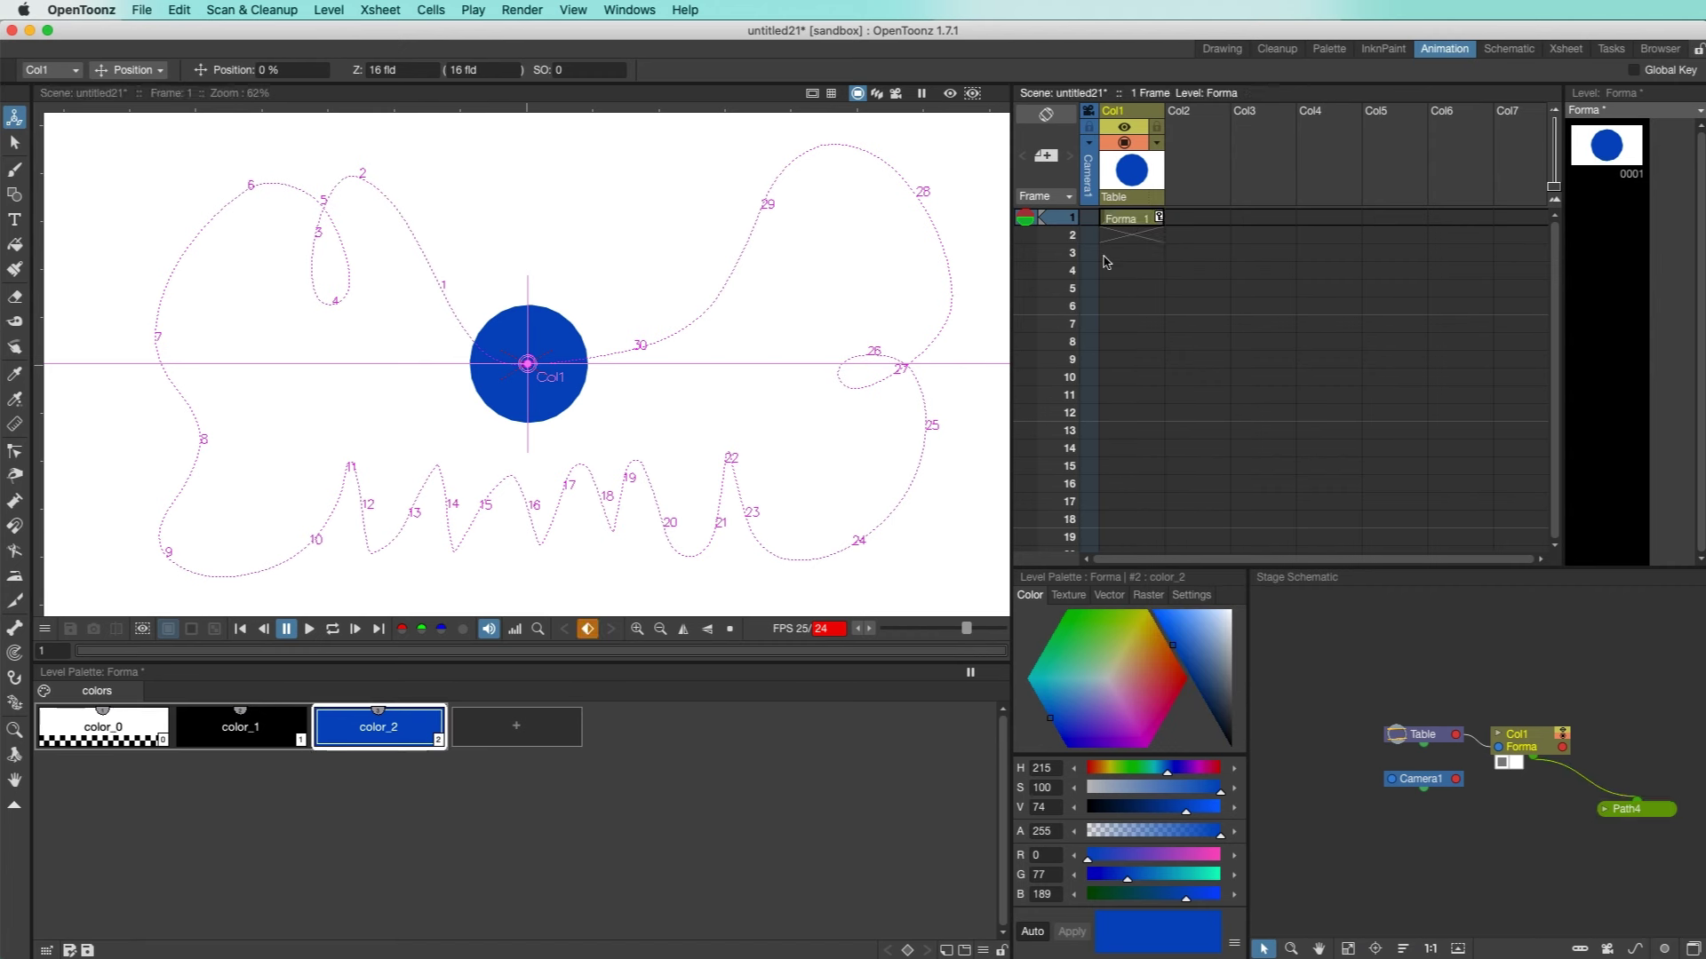
# Animate the circle along the path over 48 frames, ending at a position of about 99%, and play it back.
pyautogui.click(1135, 223)
pyautogui.moveTo(1146, 234); pyautogui.dragTo(1142, 533)
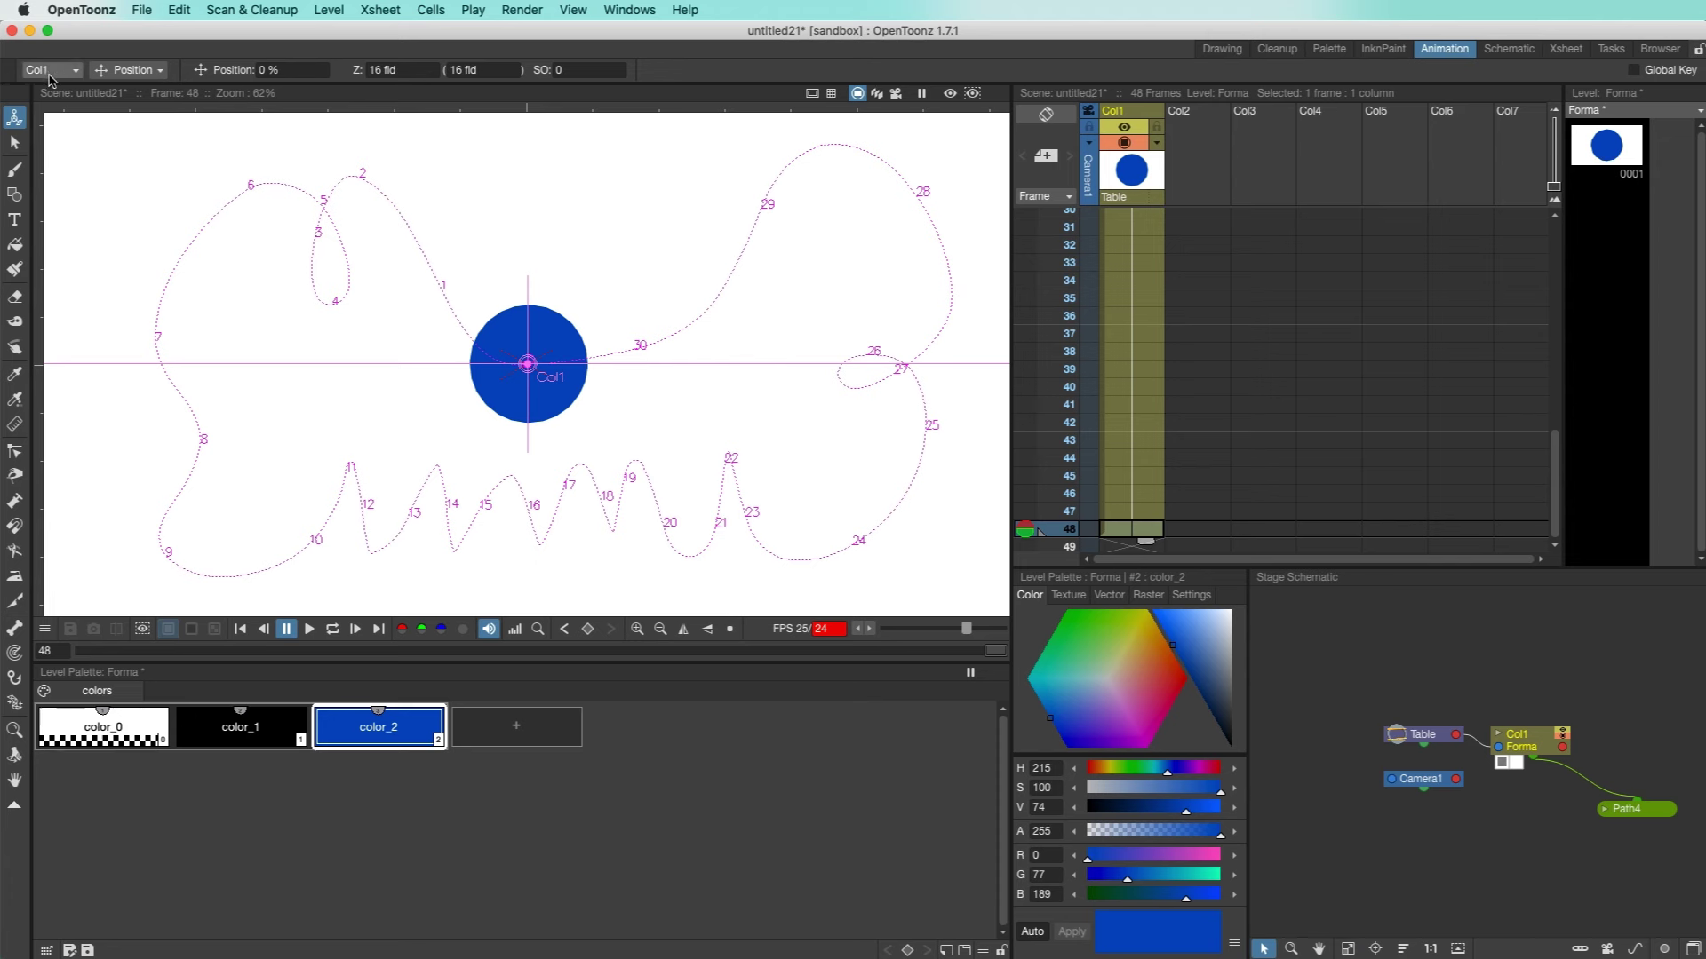
pyautogui.moveTo(518, 391); pyautogui.dragTo(586, 396)
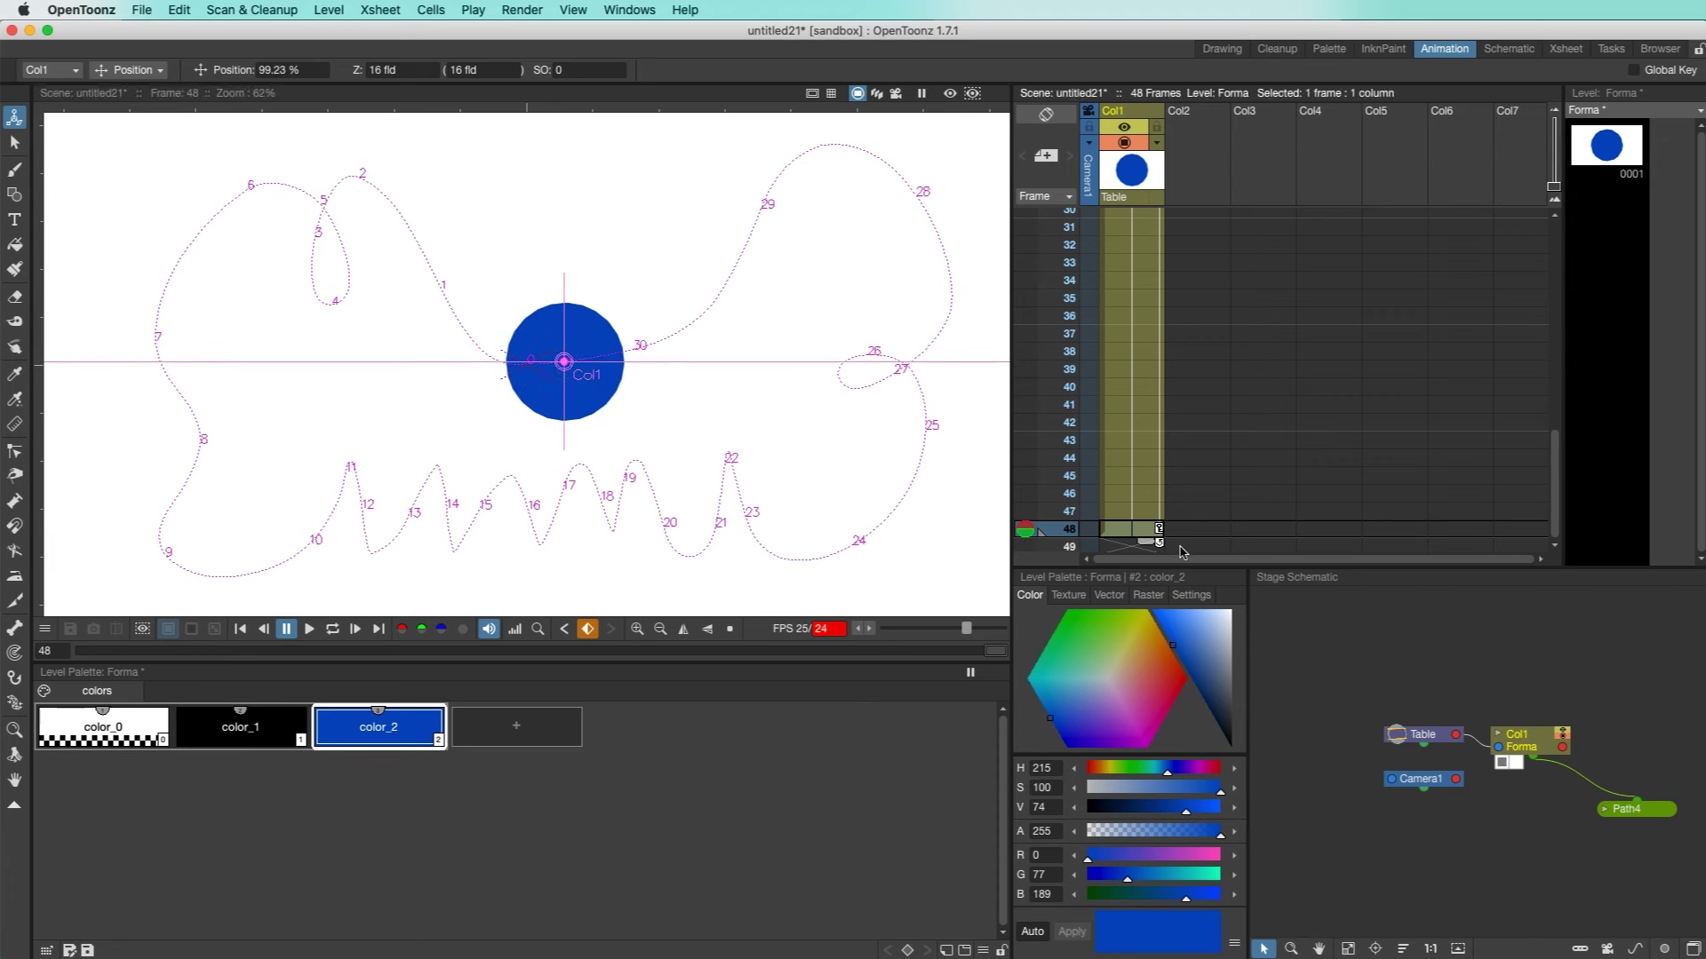
pyautogui.click(309, 628)
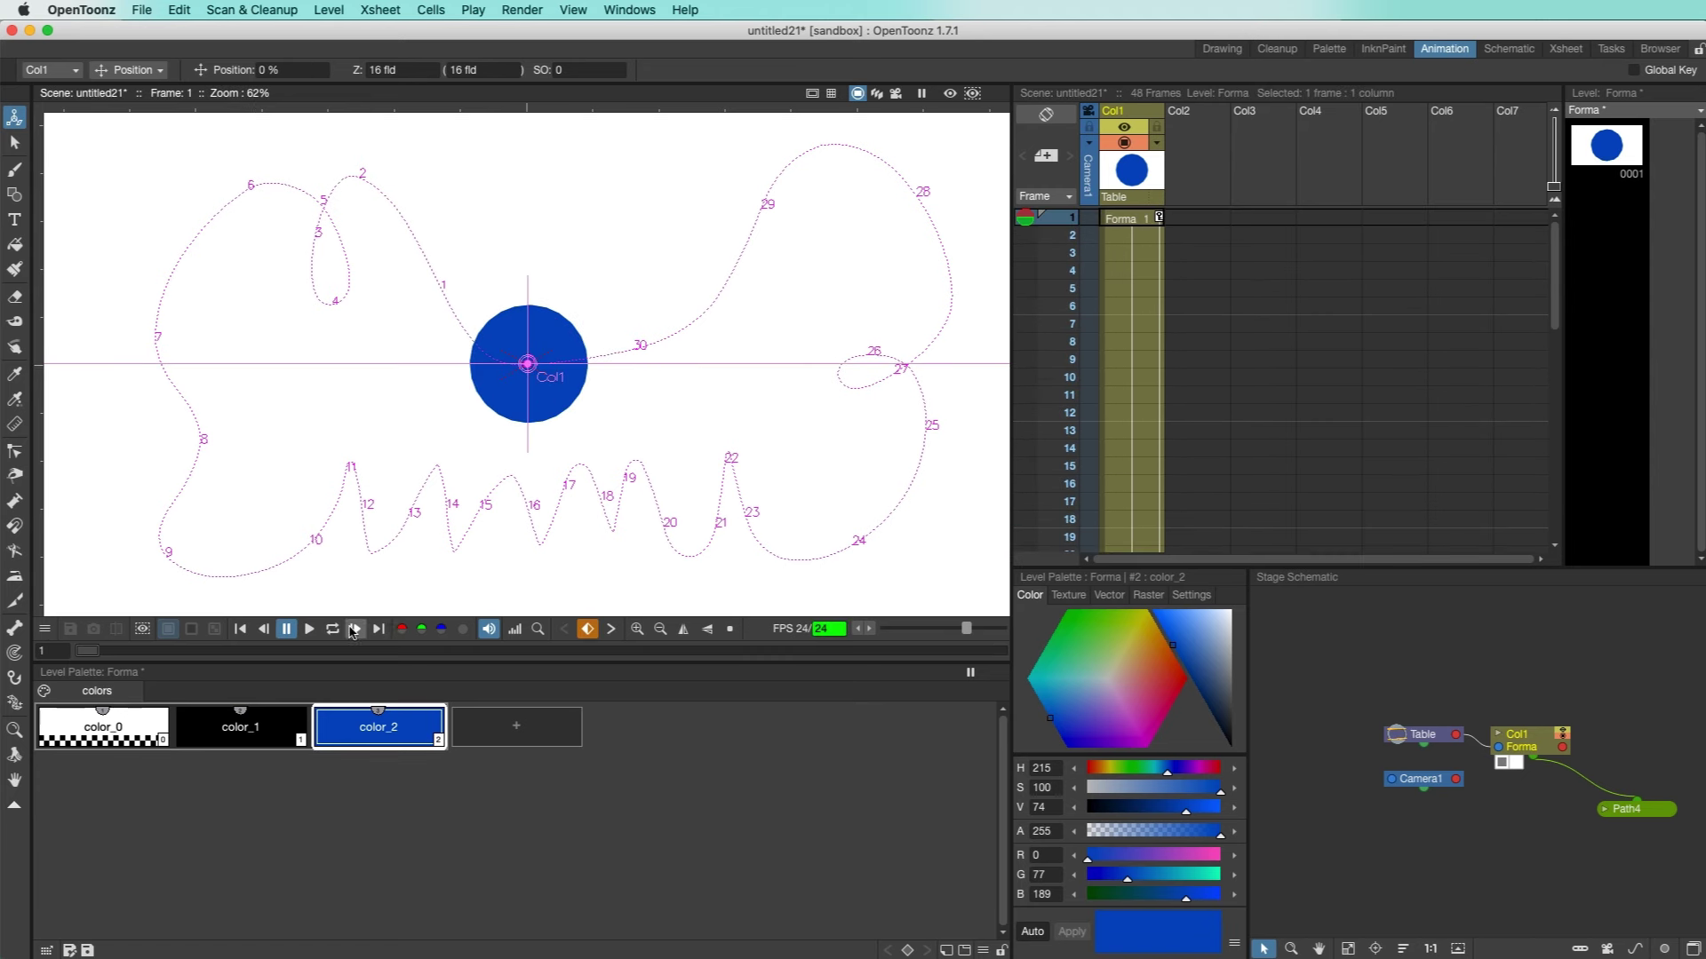
# Extend the Forma level to frame 100 and move the end key from frame 48 to frame 100.
pyautogui.moveTo(1553, 286); pyautogui.dragTo(1530, 524)
pyautogui.click(1147, 531)
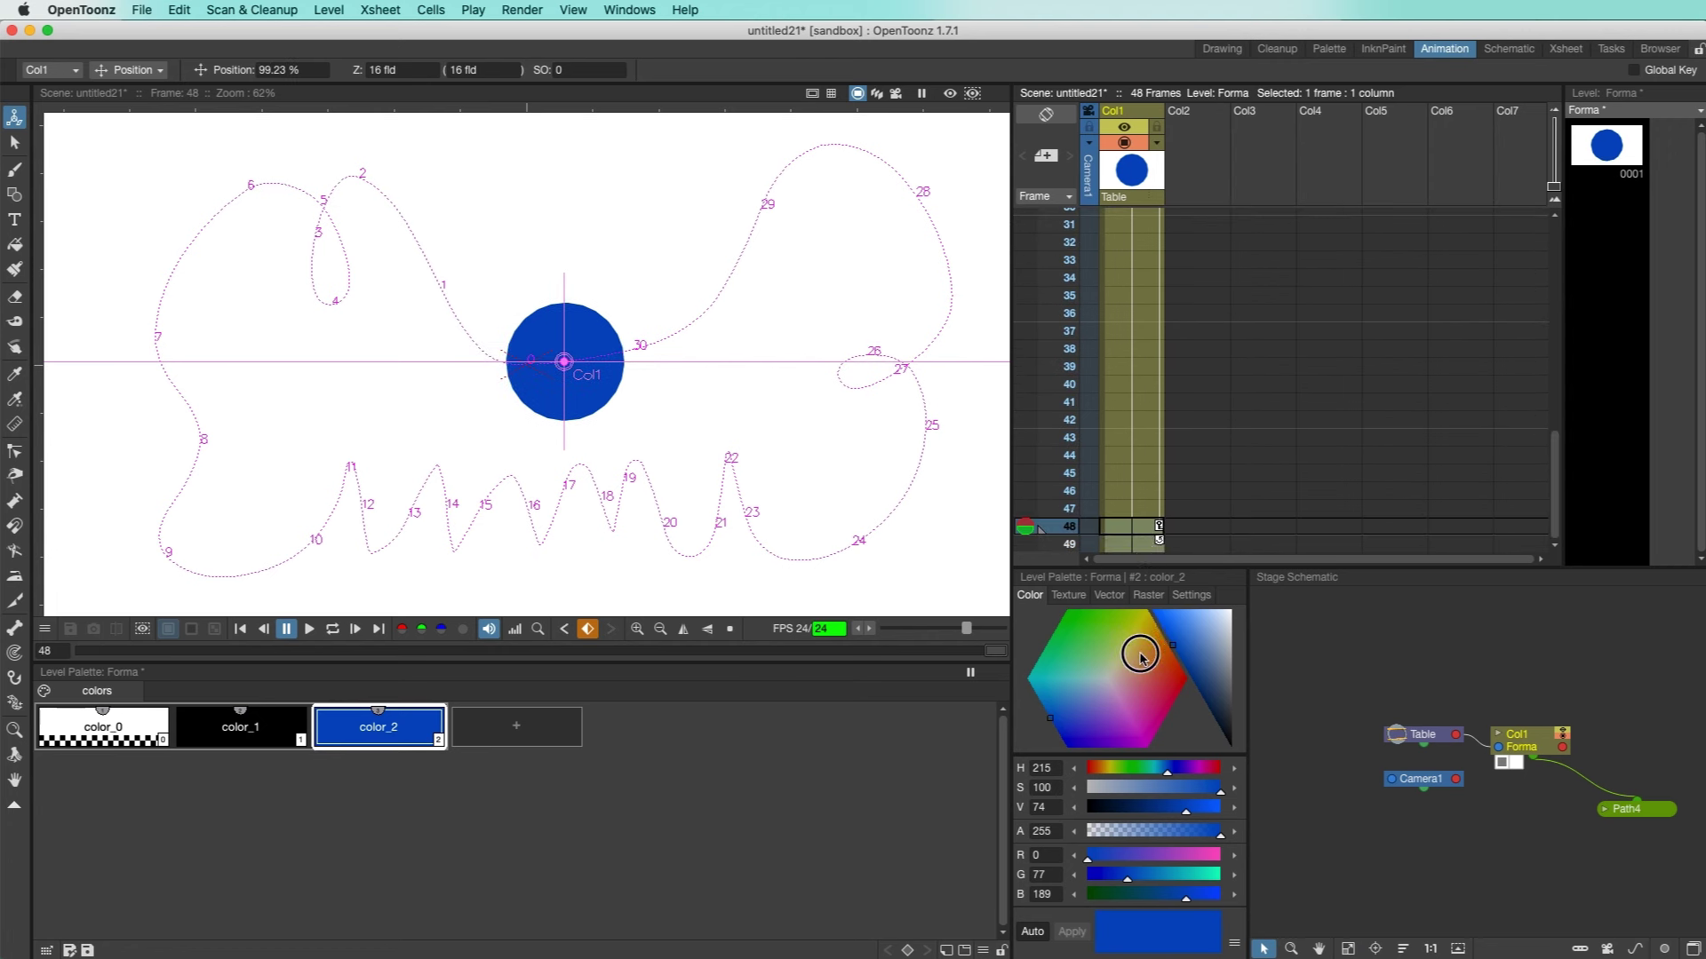
pyautogui.scroll(-5, 1121, 543)
pyautogui.scroll(-10, 1137, 497)
pyautogui.moveTo(1140, 436); pyautogui.dragTo(1143, 398)
pyautogui.moveTo(1547, 517); pyautogui.dragTo(1528, 364)
pyautogui.click(1158, 404)
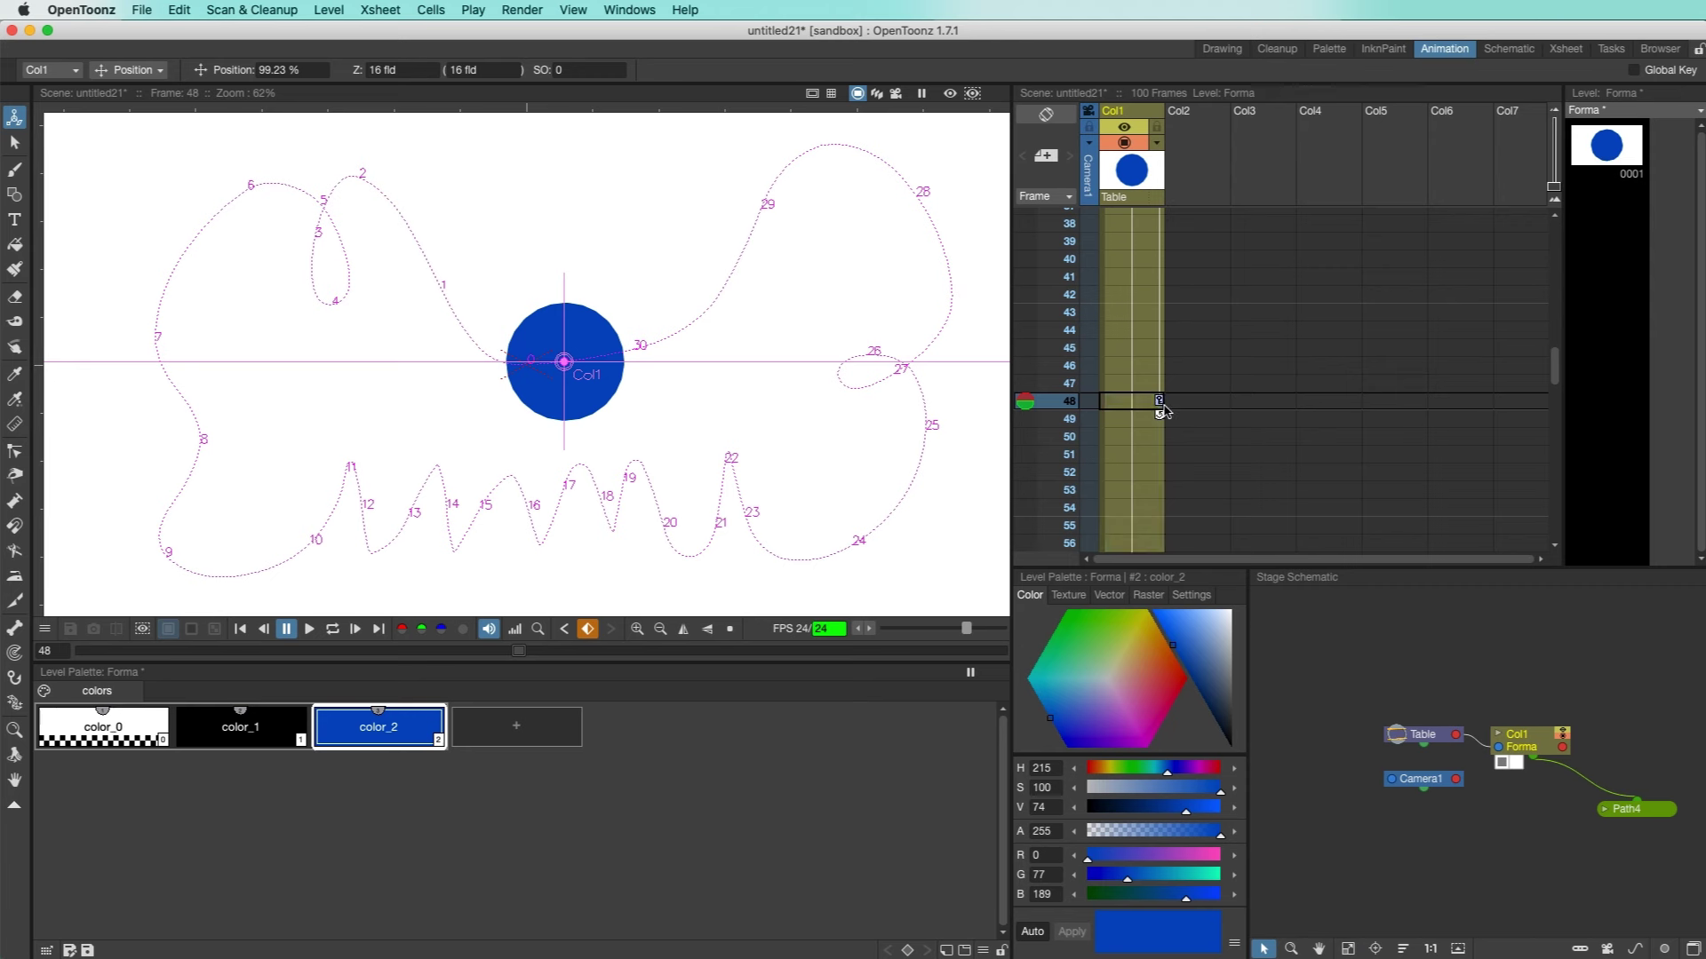
pyautogui.moveTo(1152, 579); pyautogui.dragTo(1149, 489)
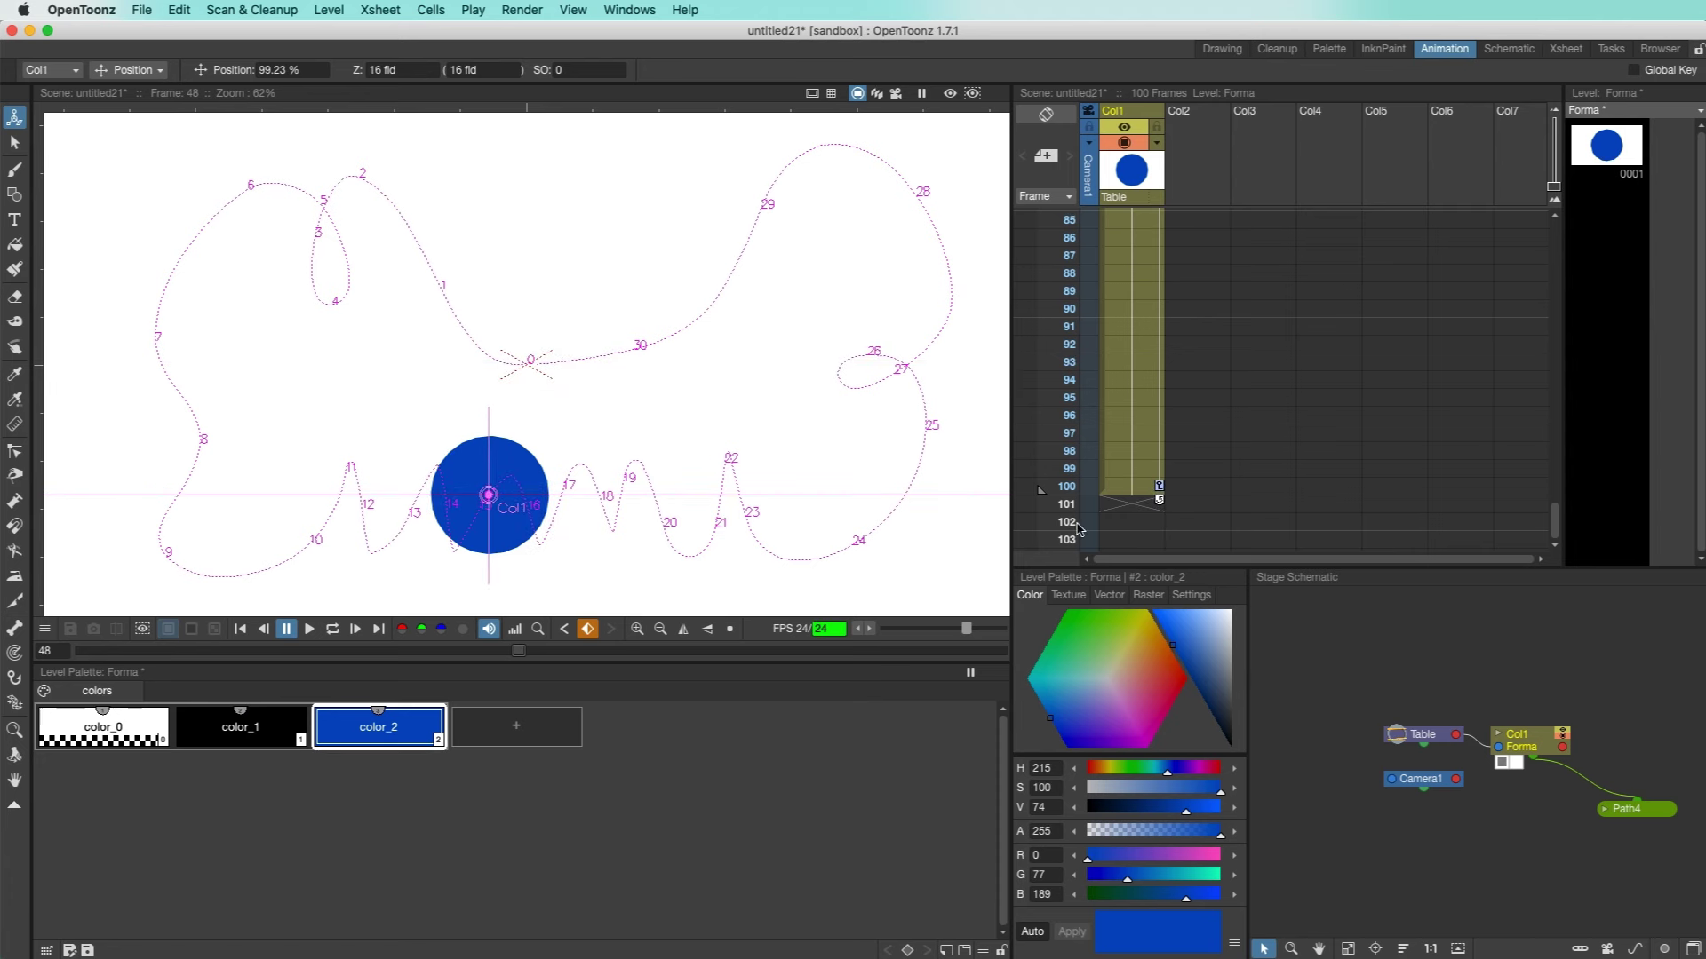
# Play back the 100-frame motion path animation, once and in a loop.
pyautogui.click(310, 630)
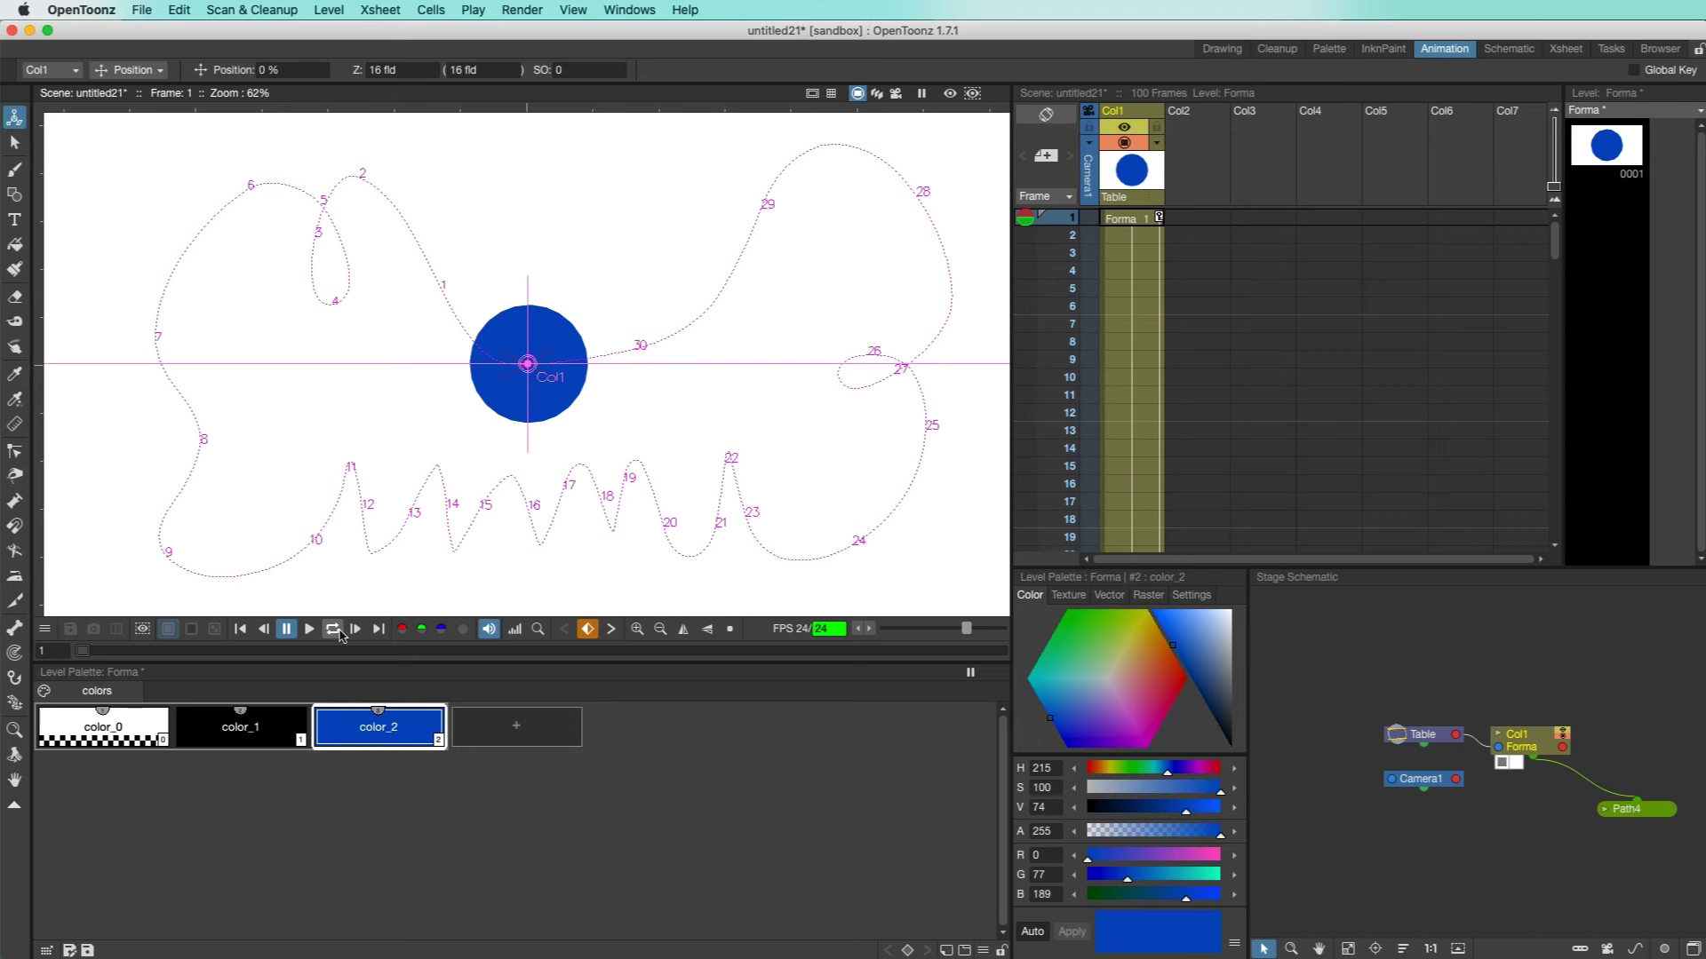
pyautogui.click(334, 630)
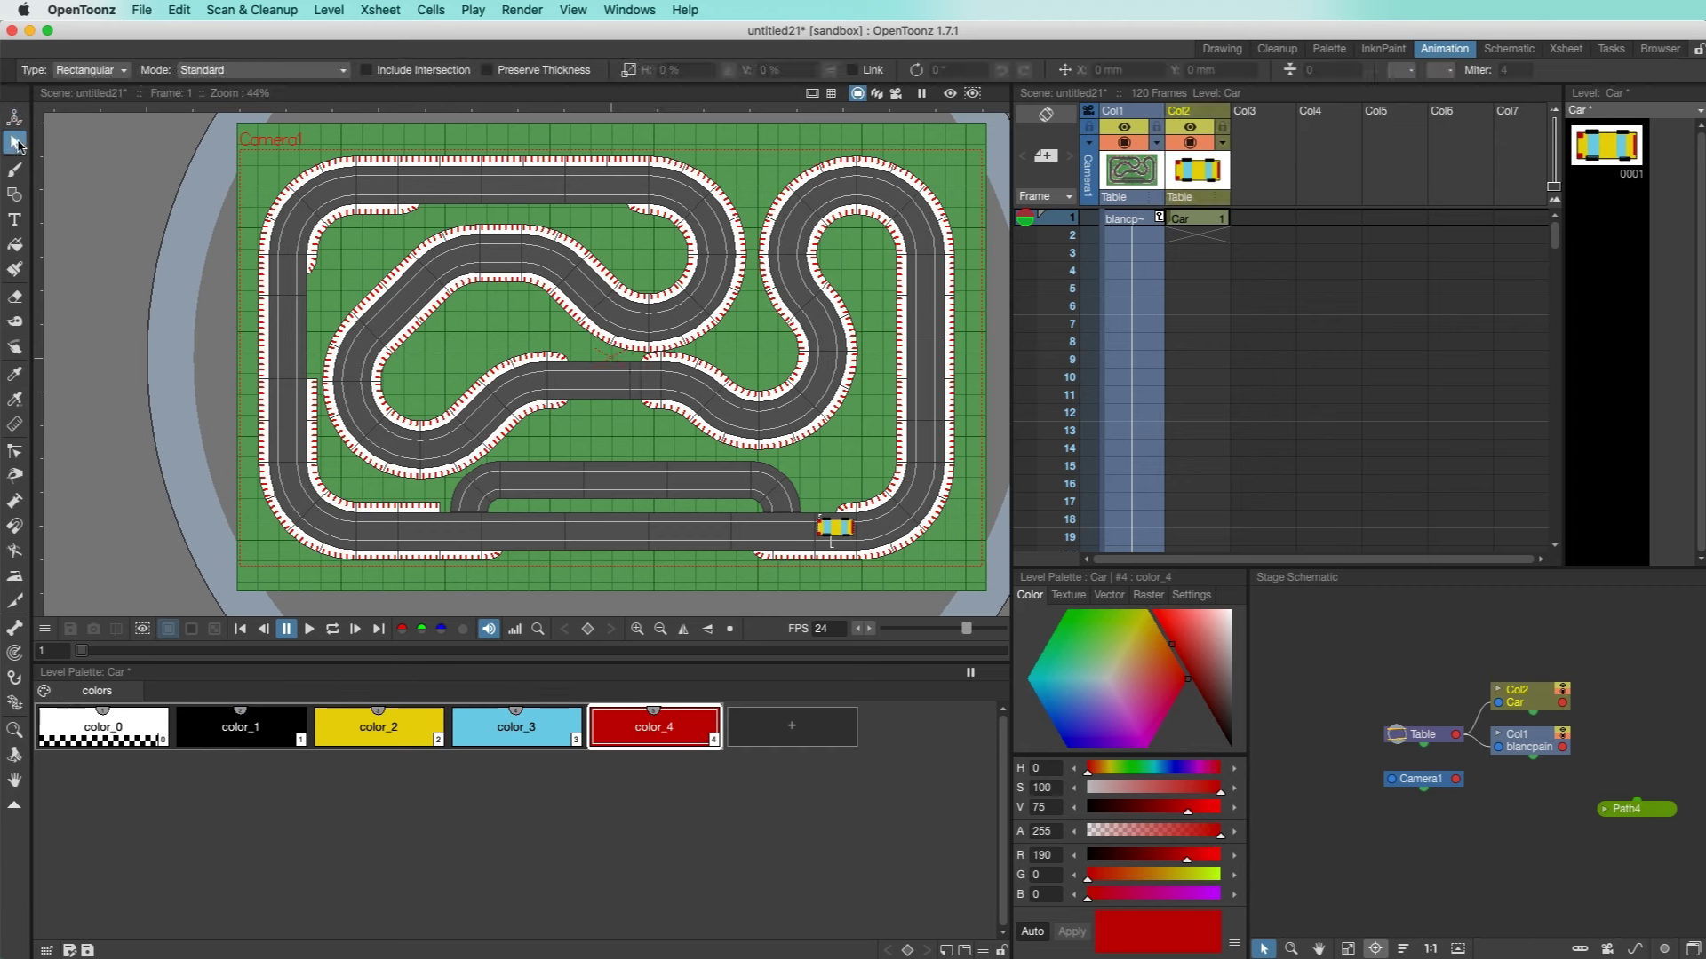
# Move the Car column's center point onto the car on the racetrack, at about X 123 mm, Y -93 mm.
pyautogui.click(1195, 218)
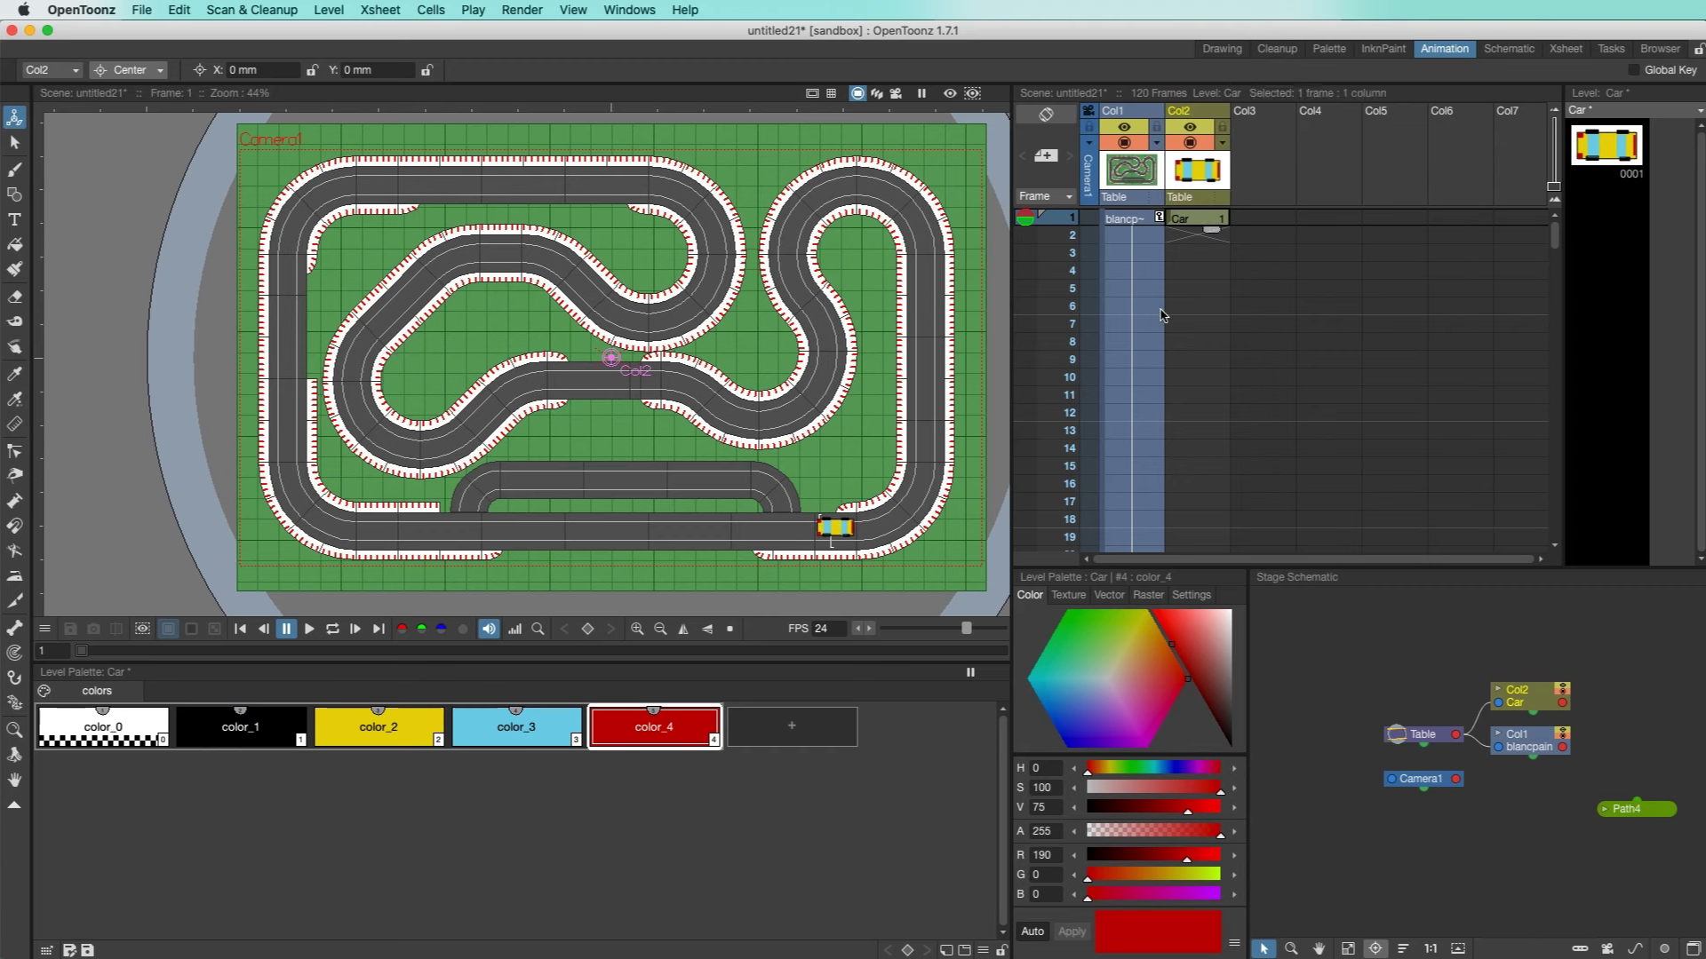
pyautogui.click(160, 78)
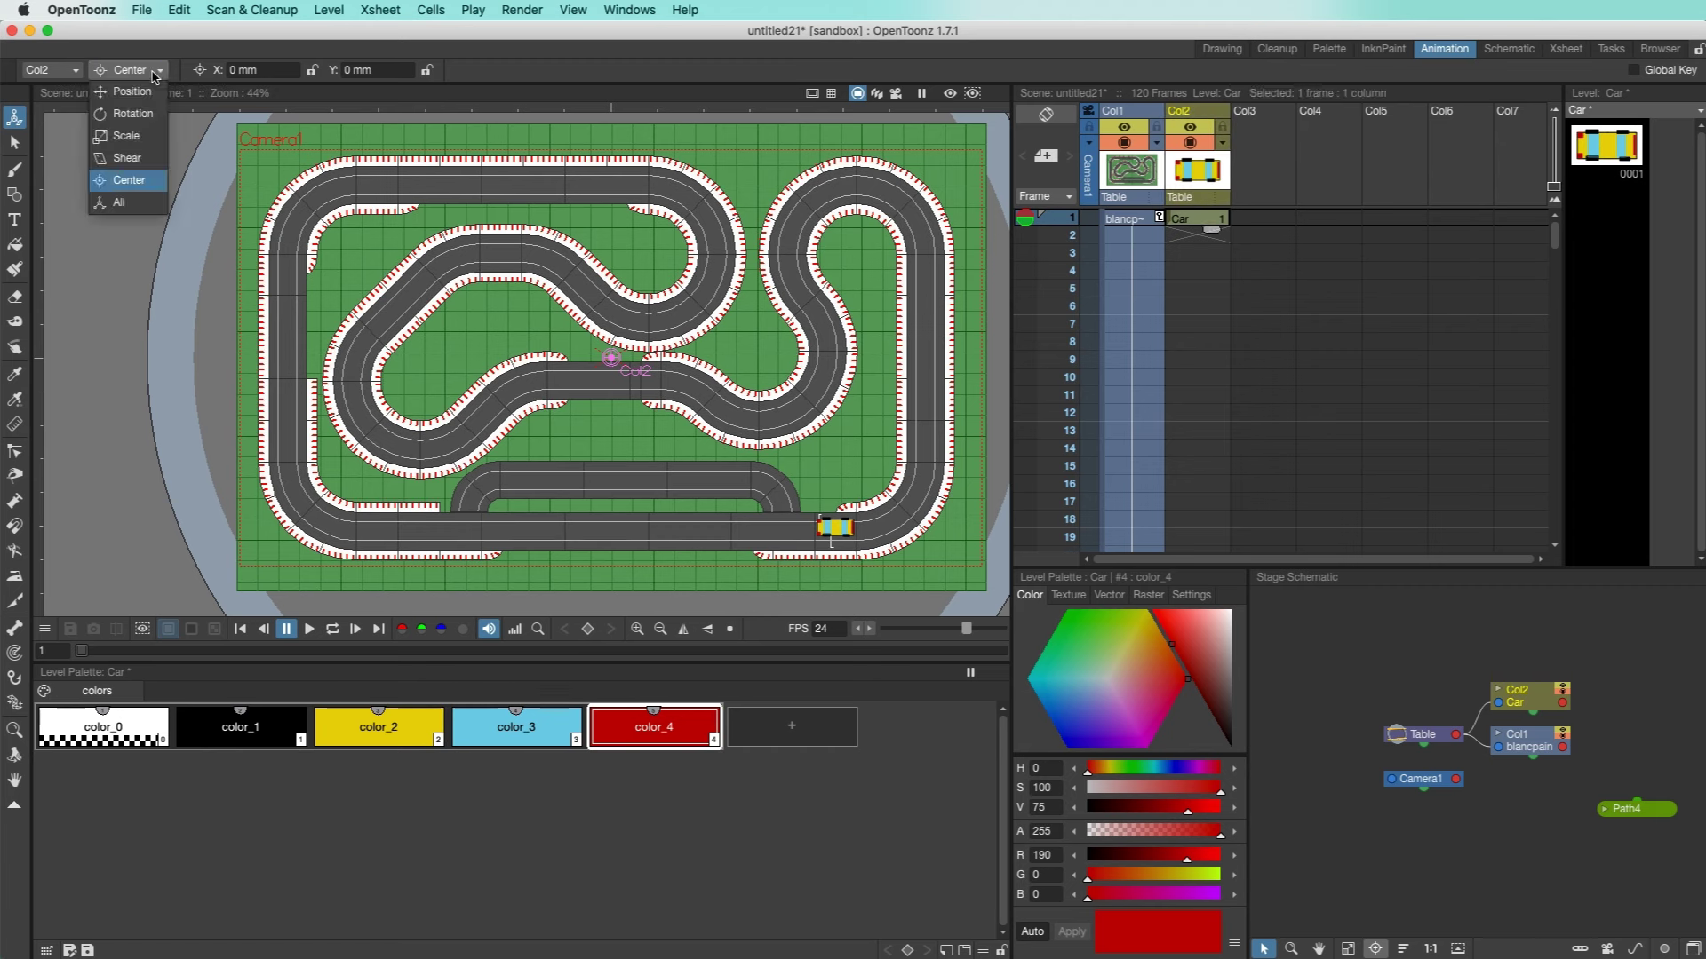
pyautogui.click(128, 183)
pyautogui.moveTo(610, 357); pyautogui.dragTo(835, 483)
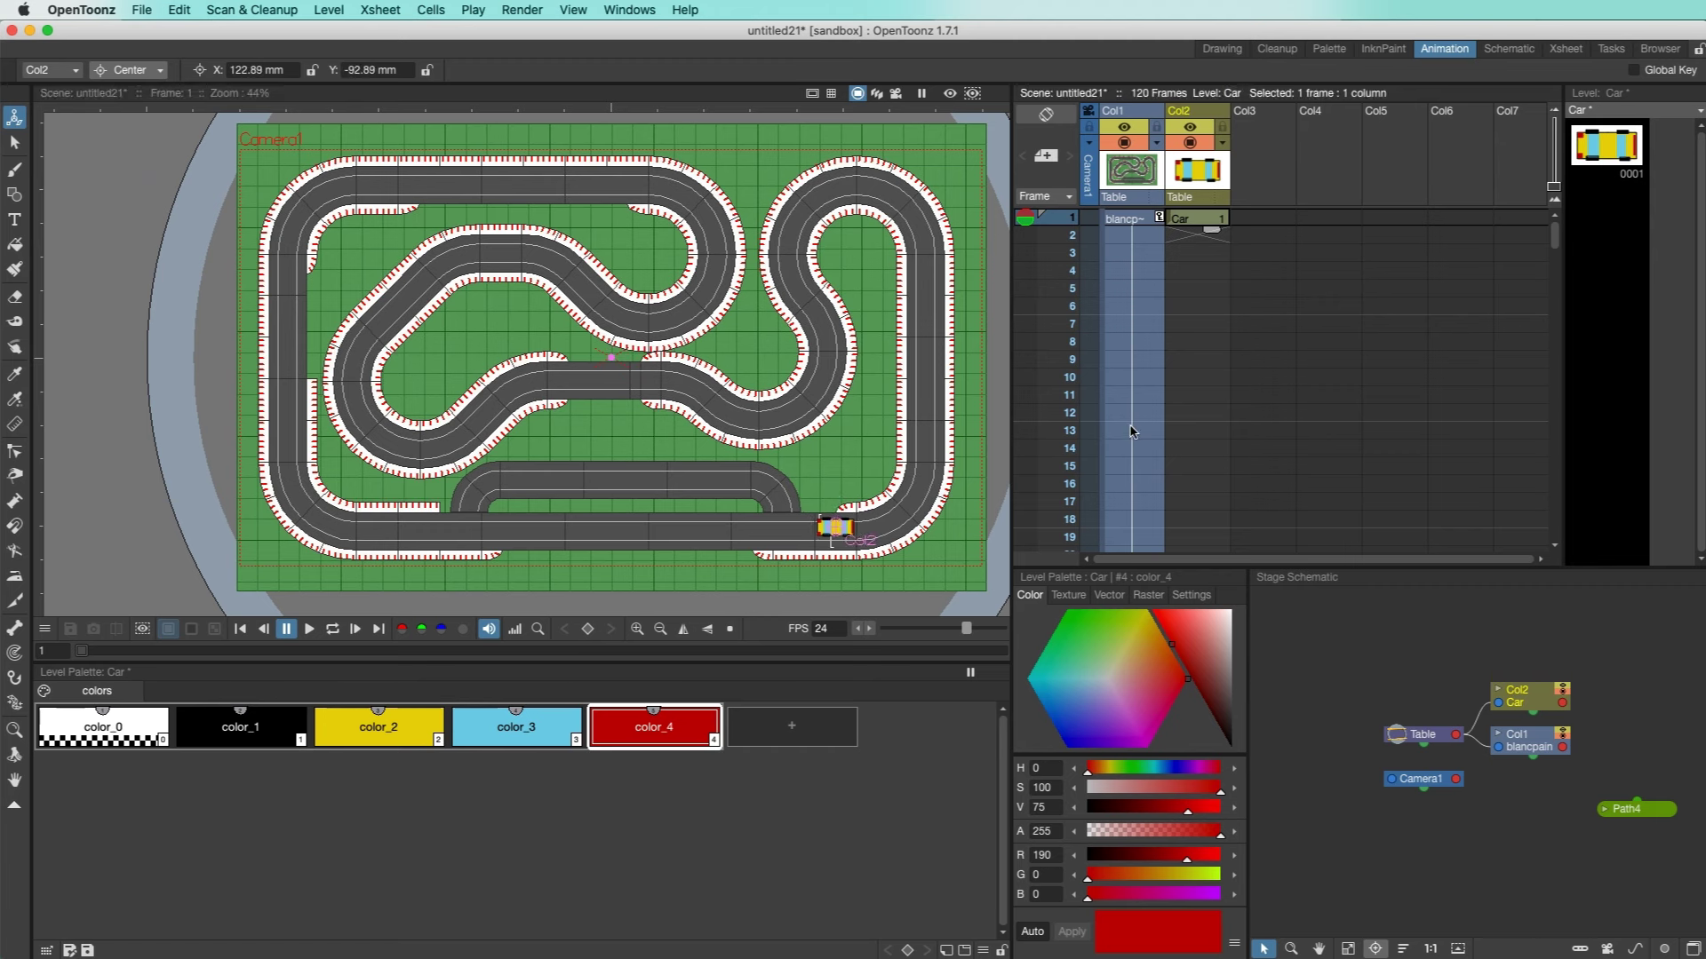
# Set the Animate tool to Position and delete the unconnected Path4 motion path from the stage schematic.
pyautogui.click(153, 77)
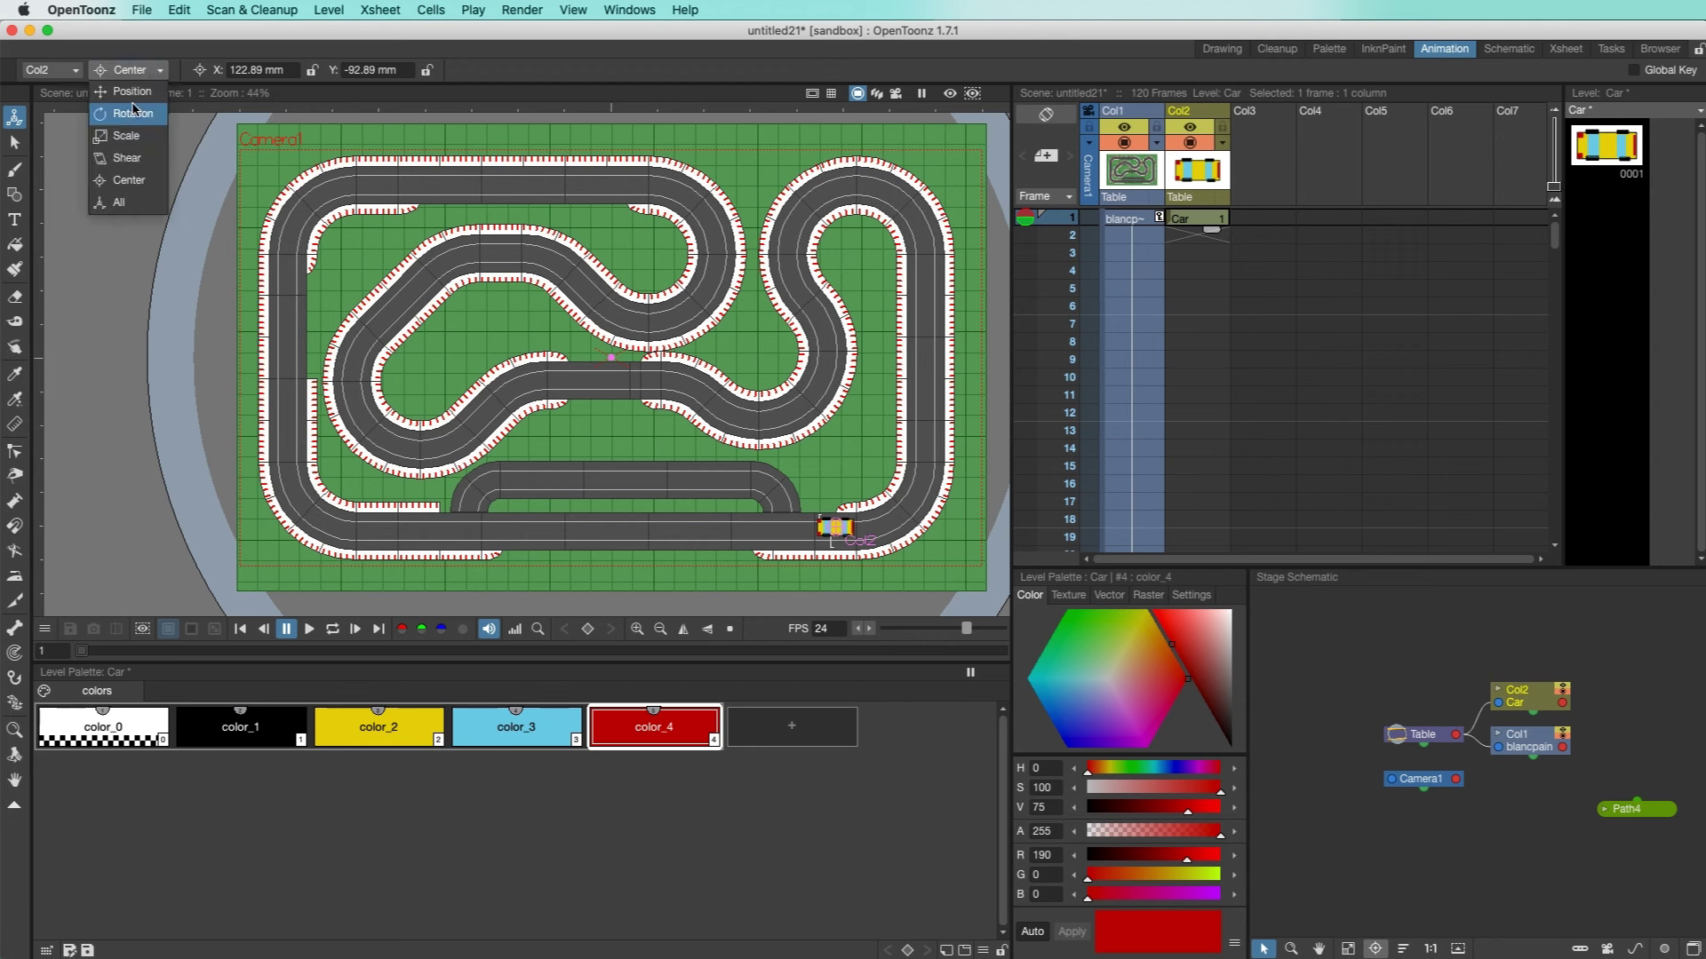
pyautogui.click(174, 114)
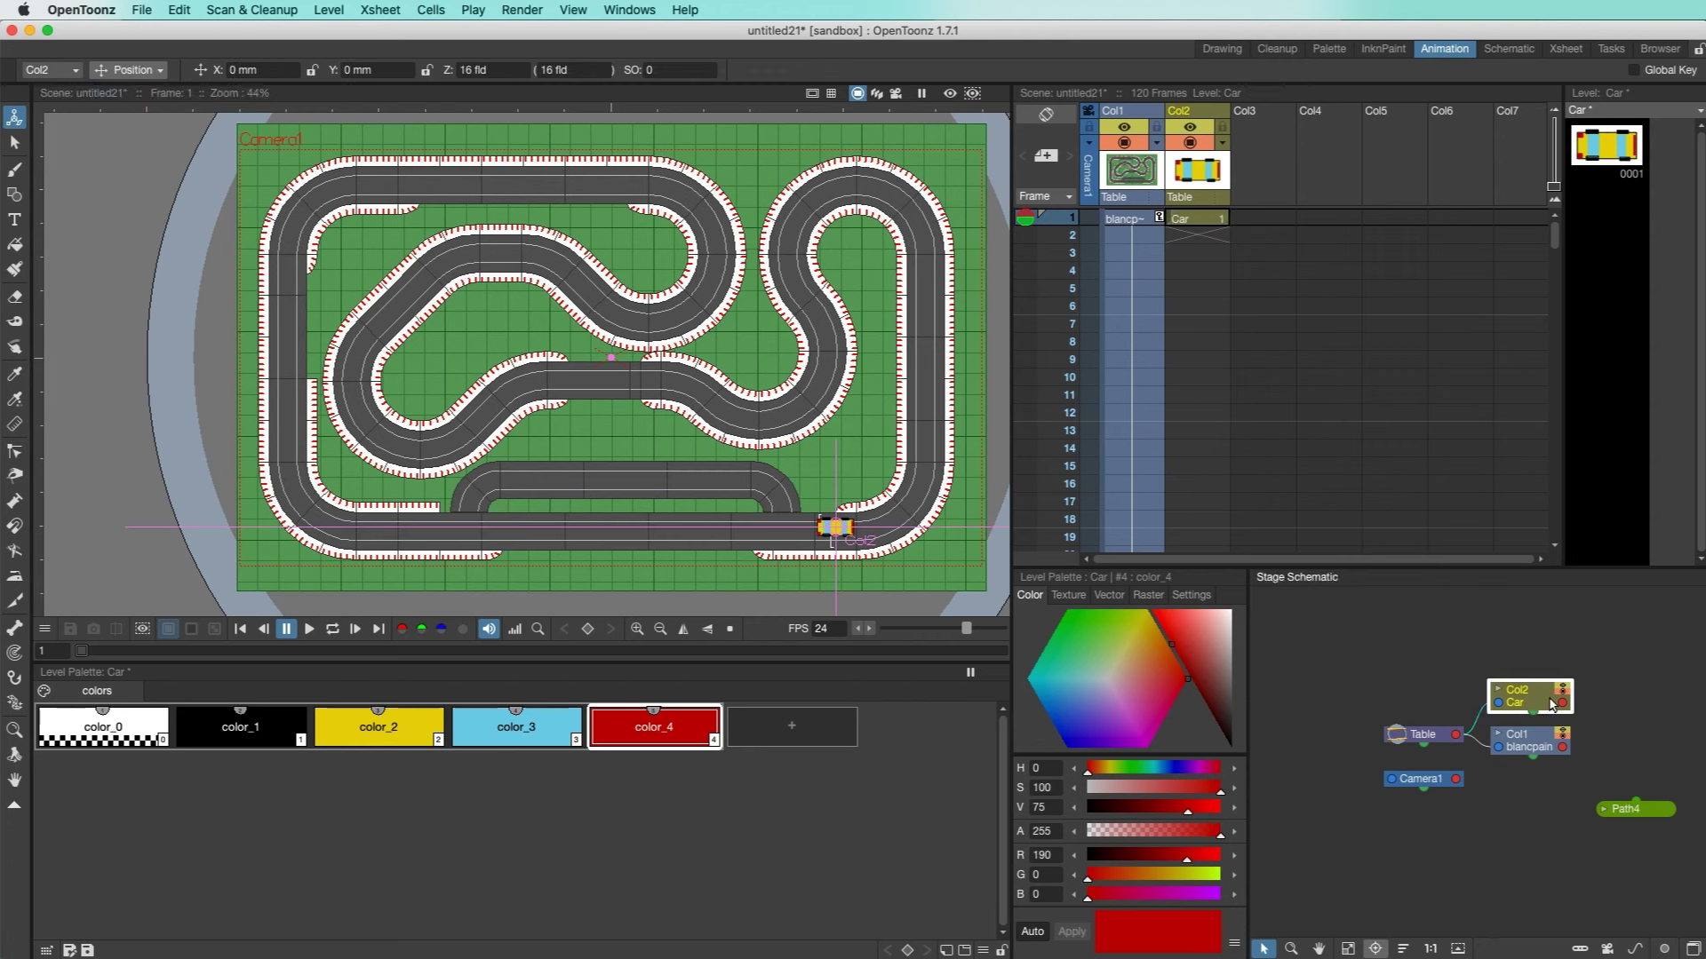
pyautogui.rightClick(1646, 815)
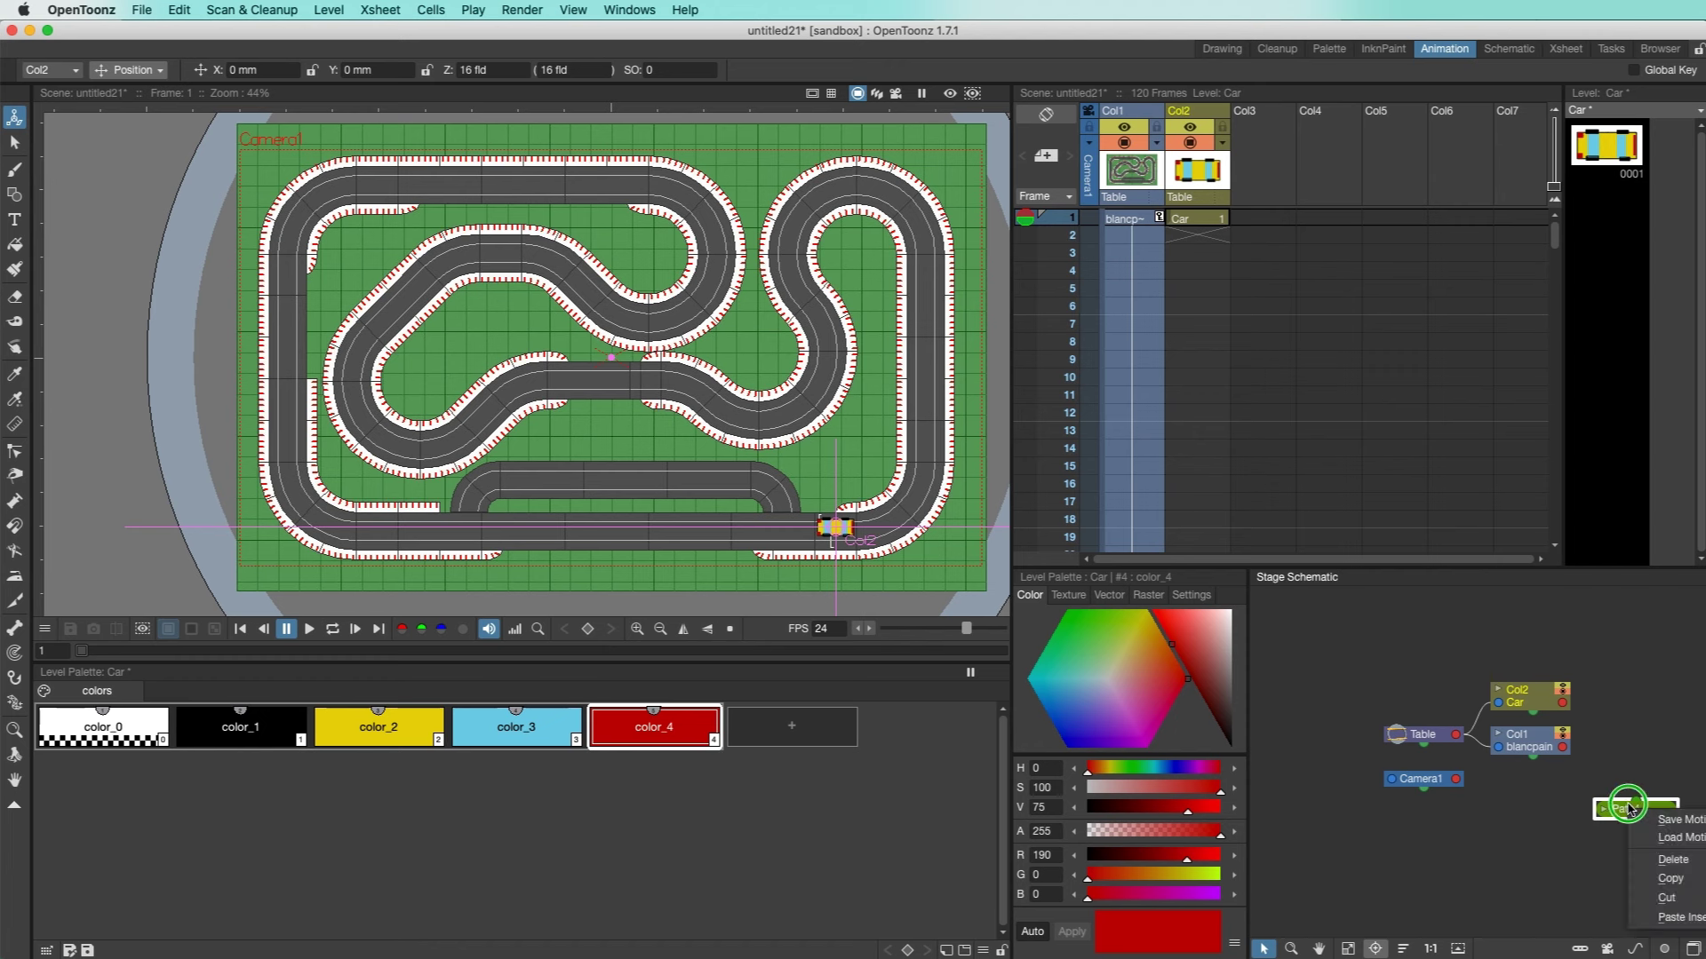
pyautogui.click(1666, 863)
# Add a new motion path to the stage schematic and link it to the Col2 Car node.
pyautogui.moveTo(1537, 702); pyautogui.dragTo(1517, 649)
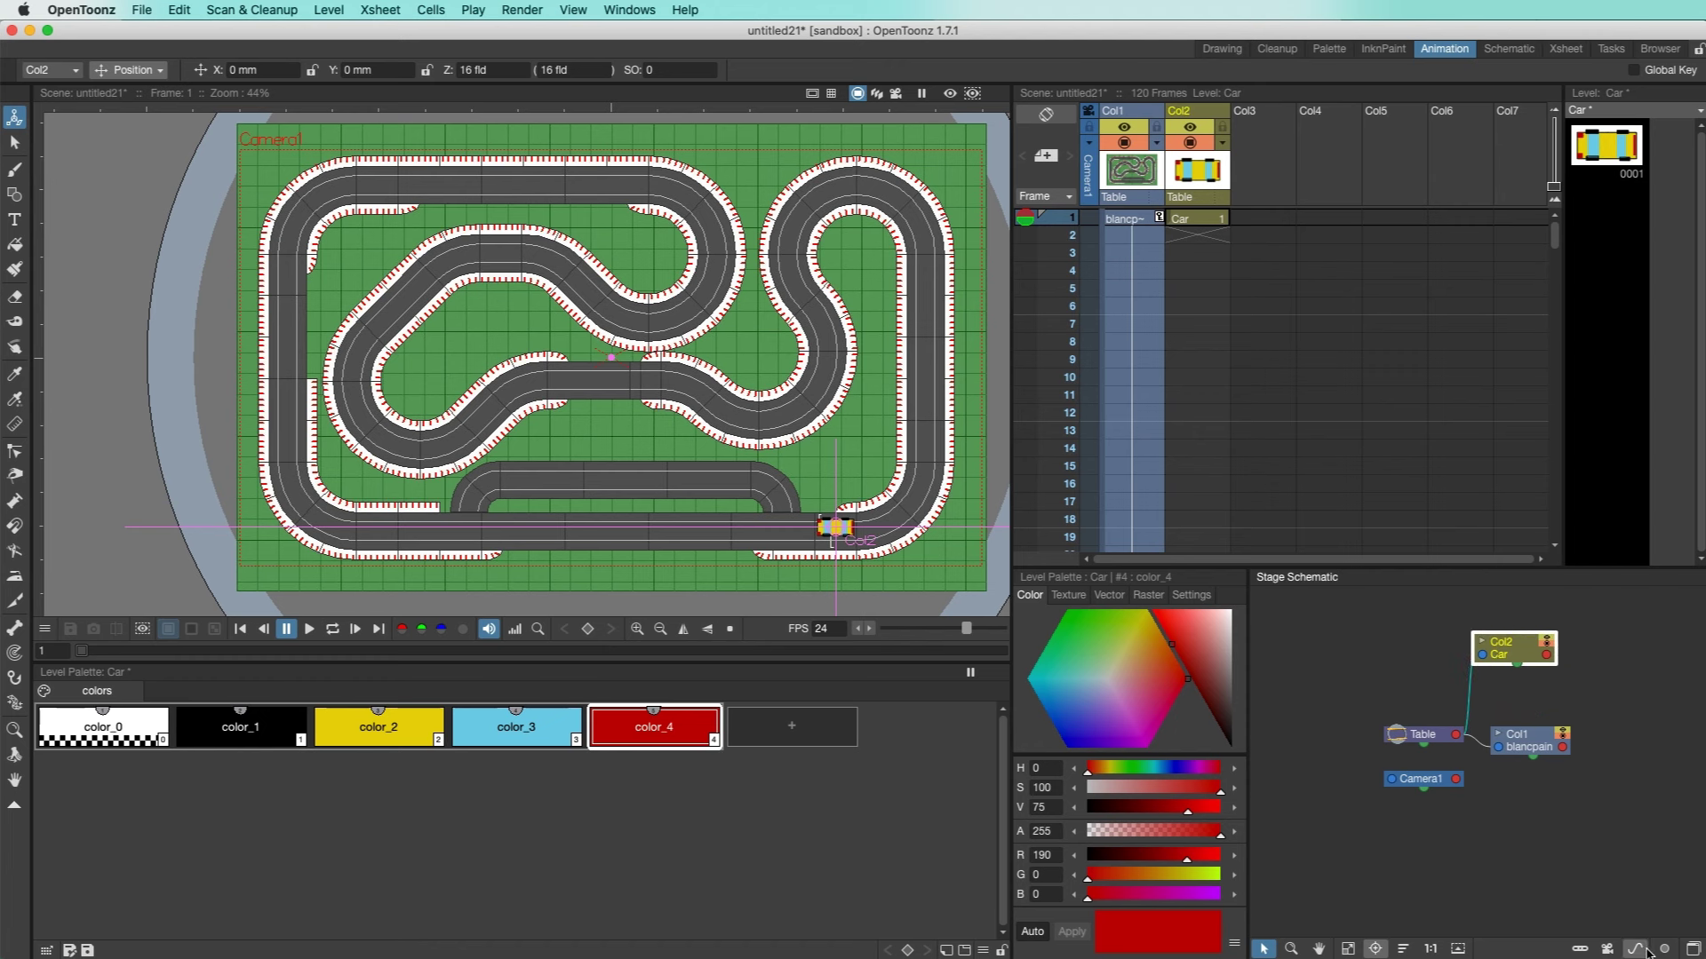
pyautogui.click(1646, 951)
pyautogui.moveTo(1629, 780); pyautogui.dragTo(1618, 689)
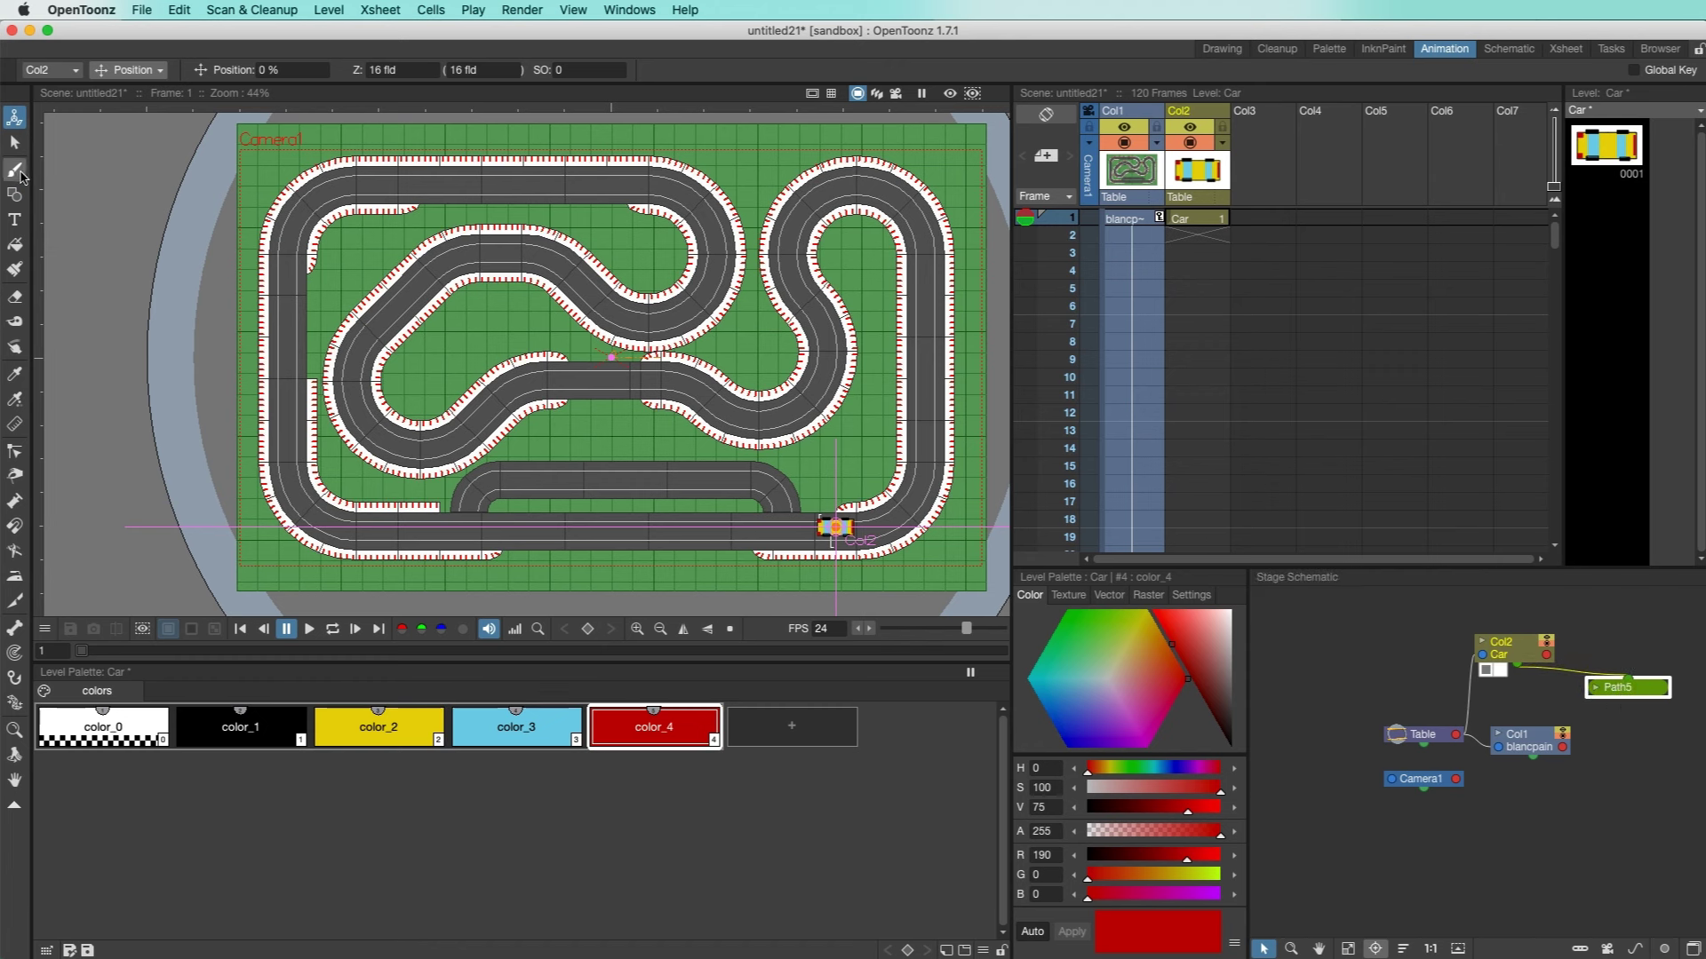
# Draw a closed freehand path with the Brush around the whole racetrack, starting at the car, and replace the motion path with it.
pyautogui.click(15, 170)
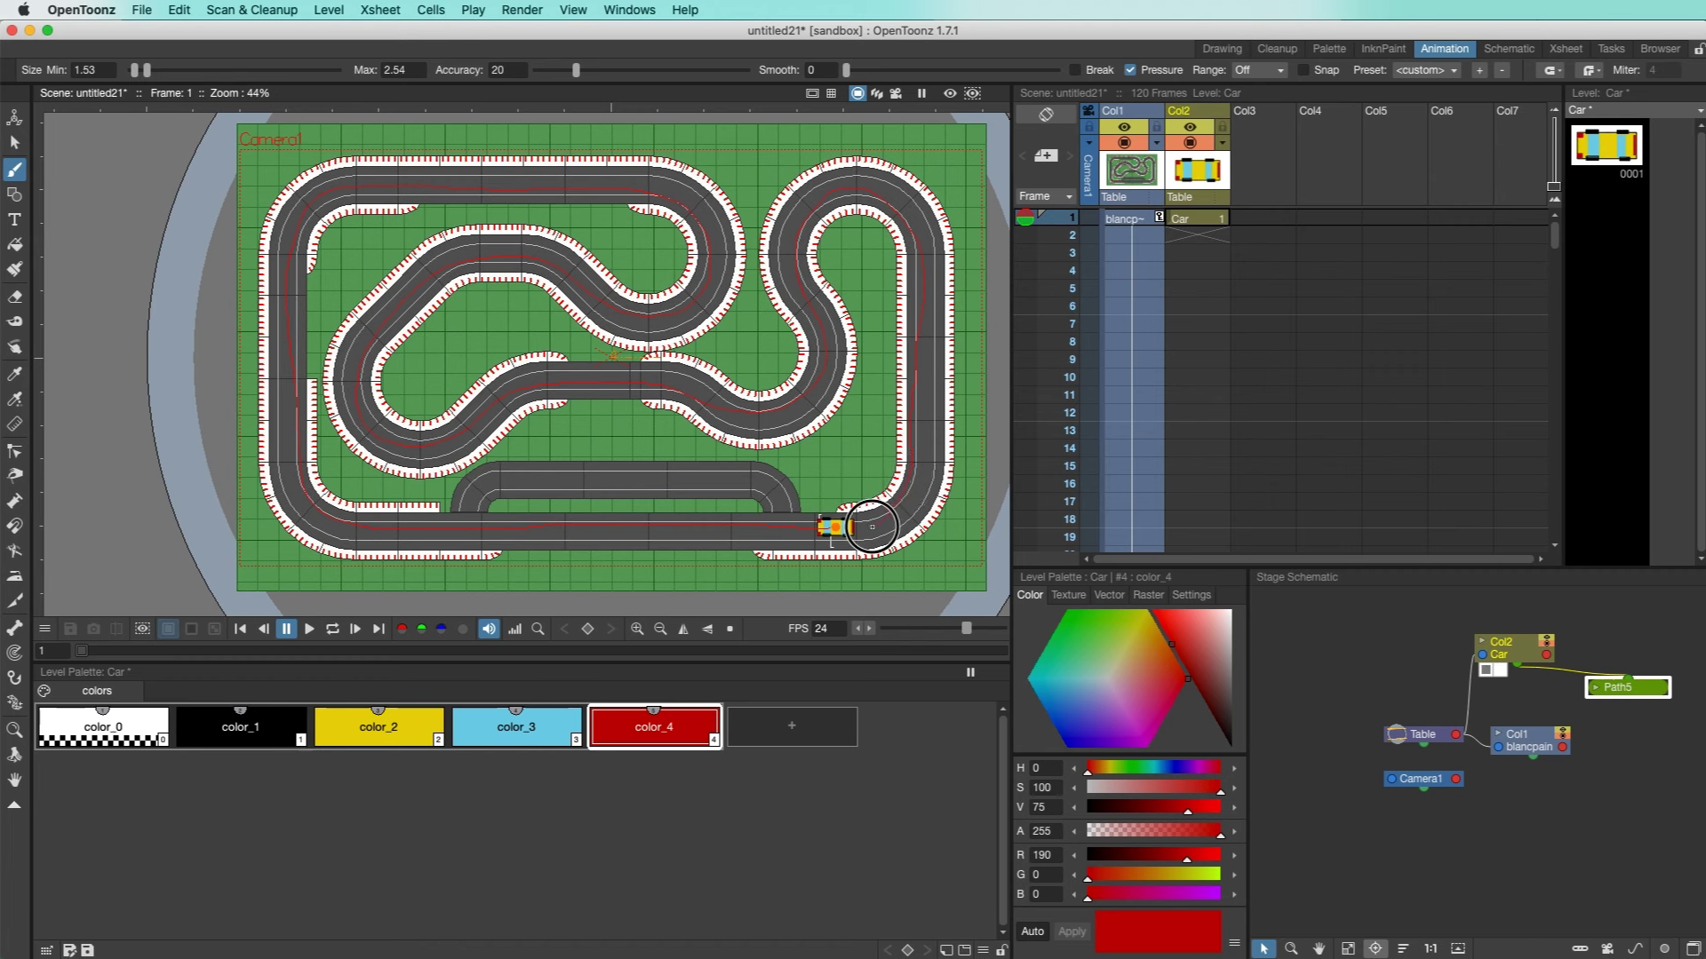
pyautogui.moveTo(875, 525); pyautogui.dragTo(858, 537)
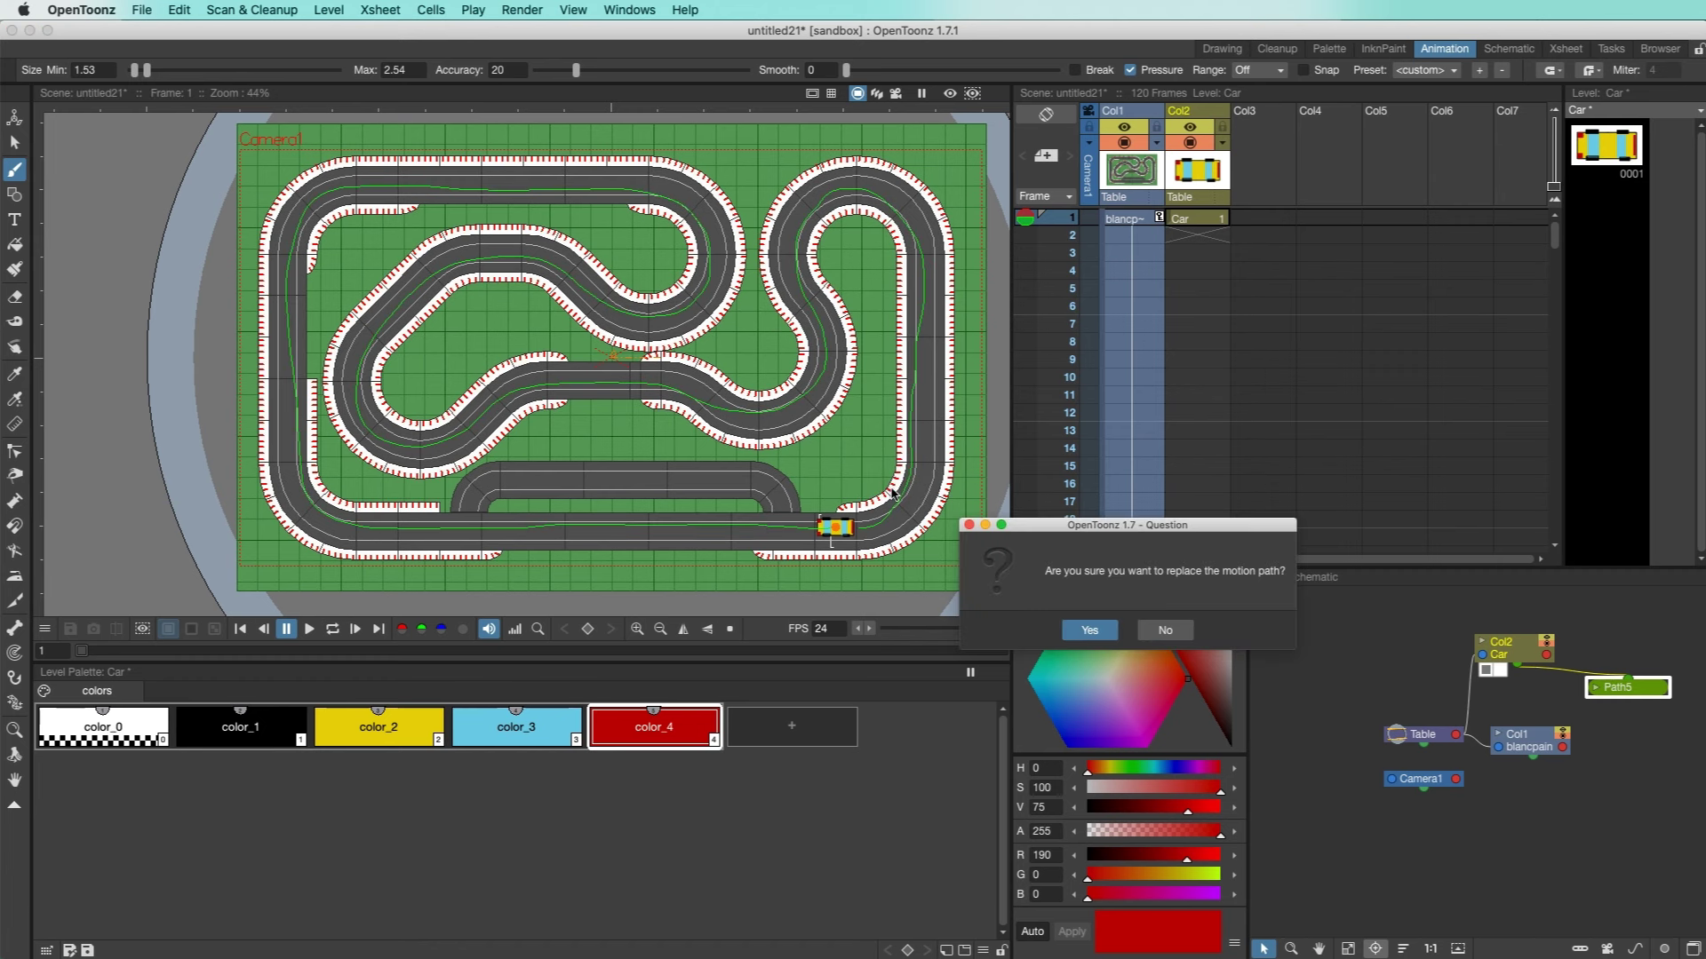
pyautogui.click(1089, 630)
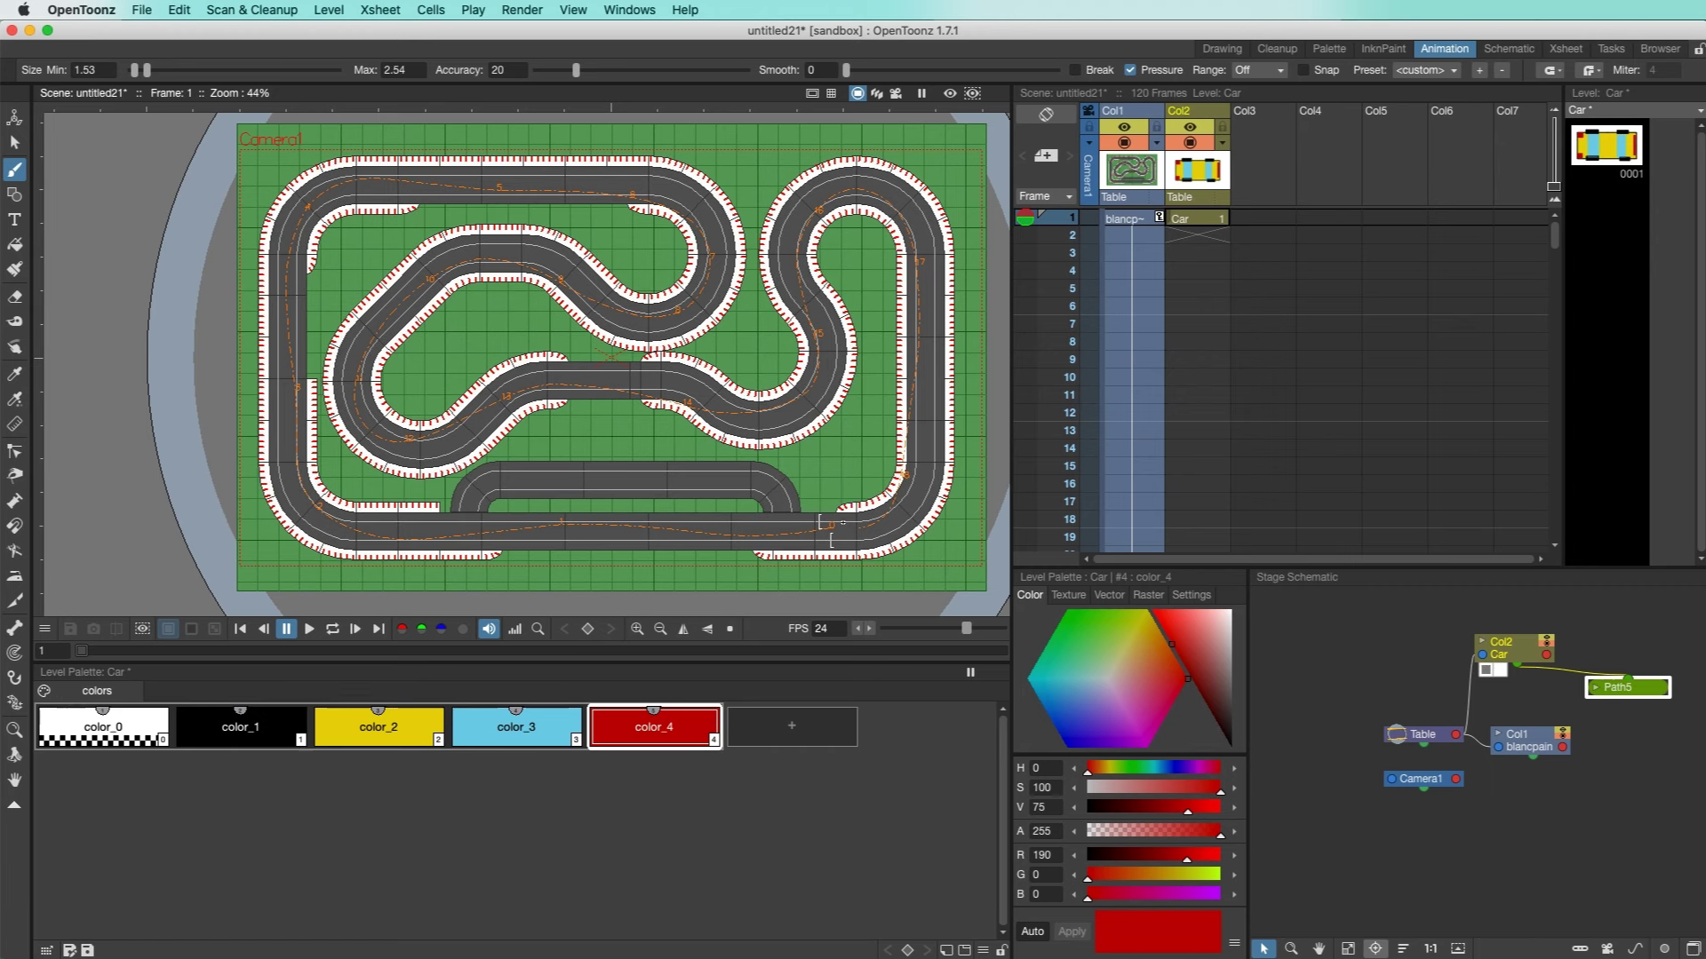
# Move the car drawing back onto the start of the motion path, shifting it about X -120.73 mm, Y 92.9 mm.
pyautogui.click(1193, 224)
pyautogui.click(14, 117)
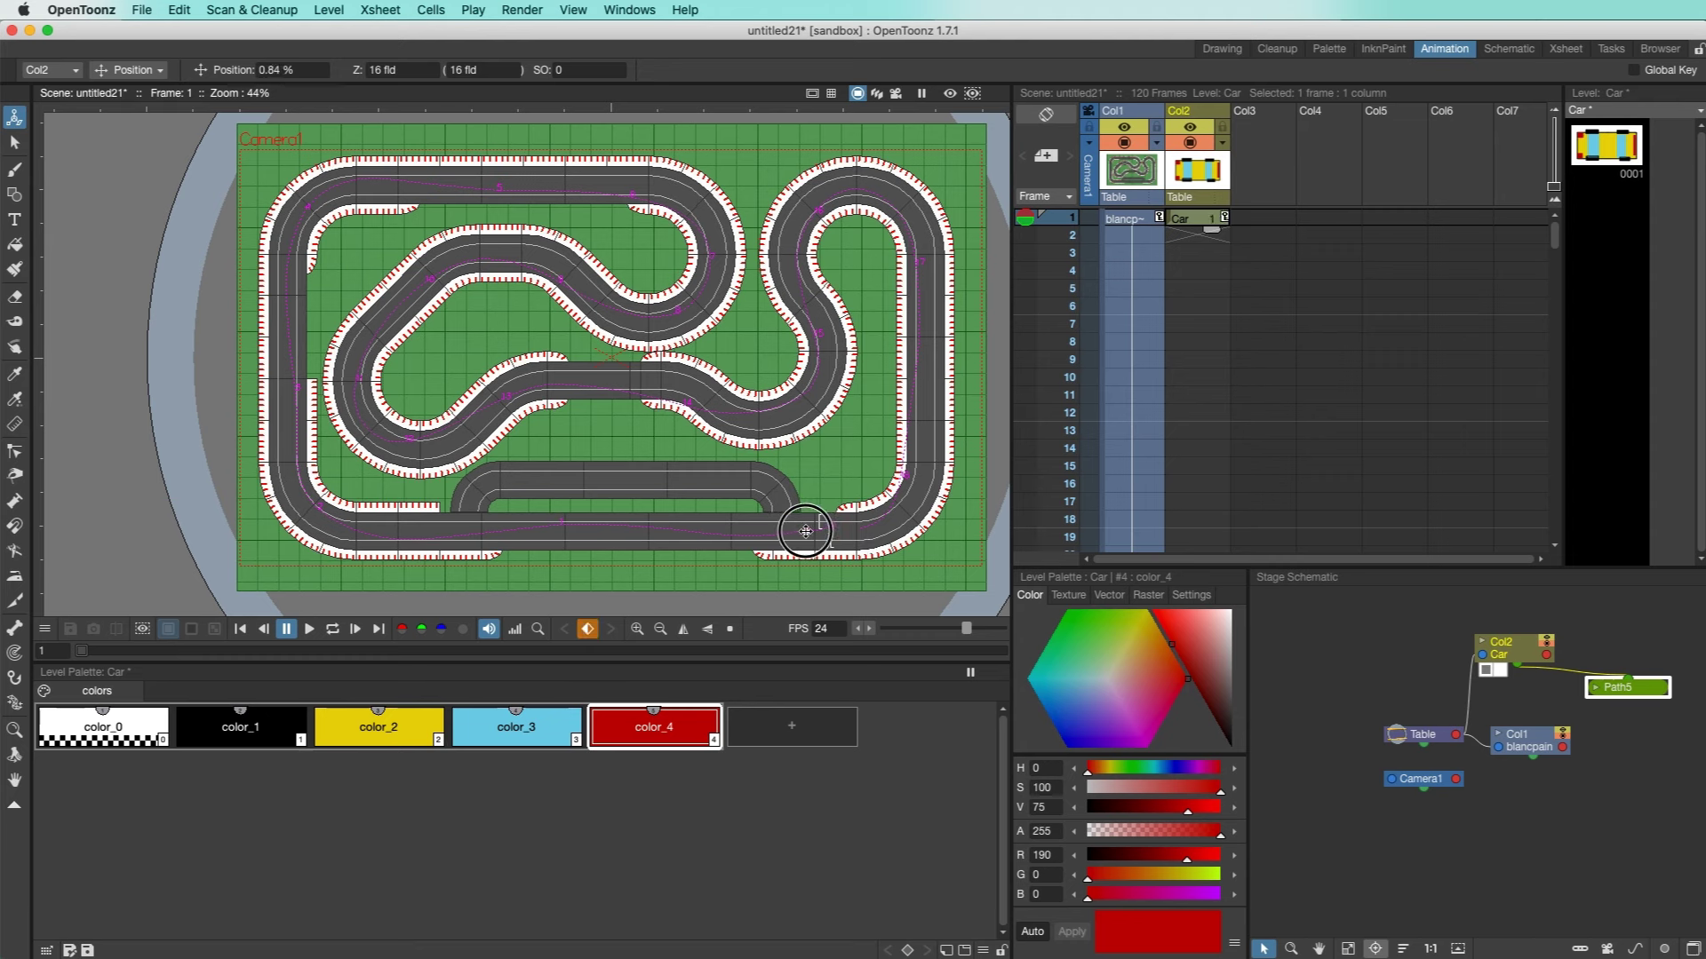
pyautogui.moveTo(677, 523); pyautogui.dragTo(563, 369)
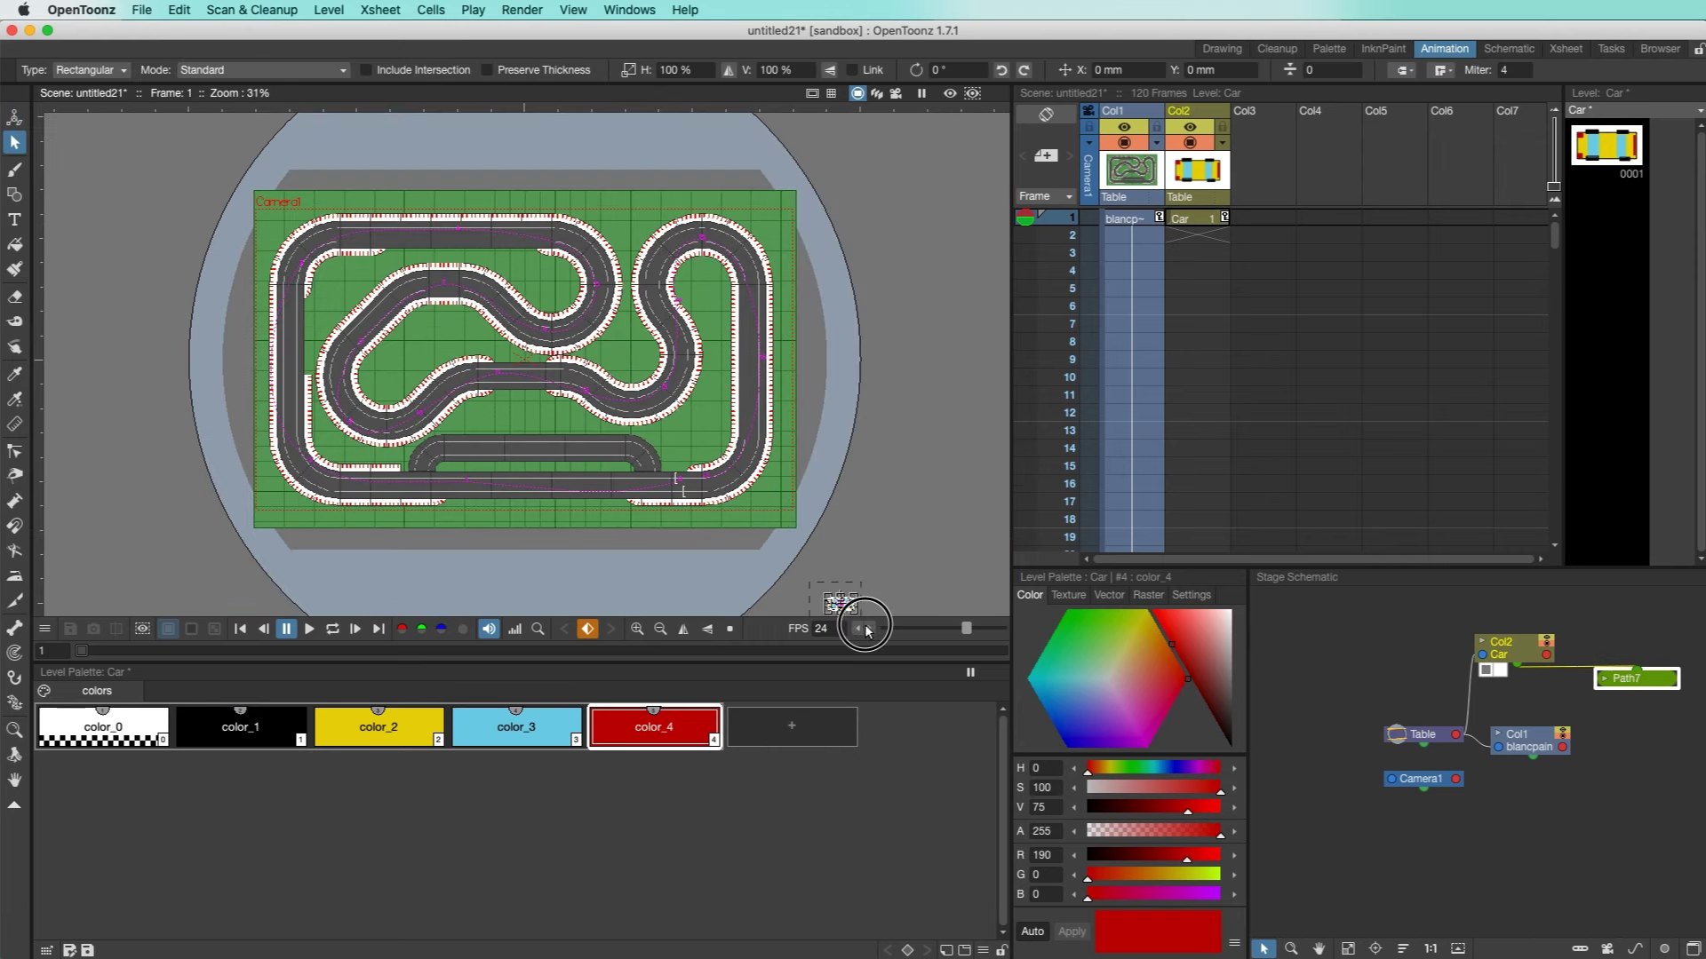
pyautogui.moveTo(838, 597); pyautogui.dragTo(697, 479)
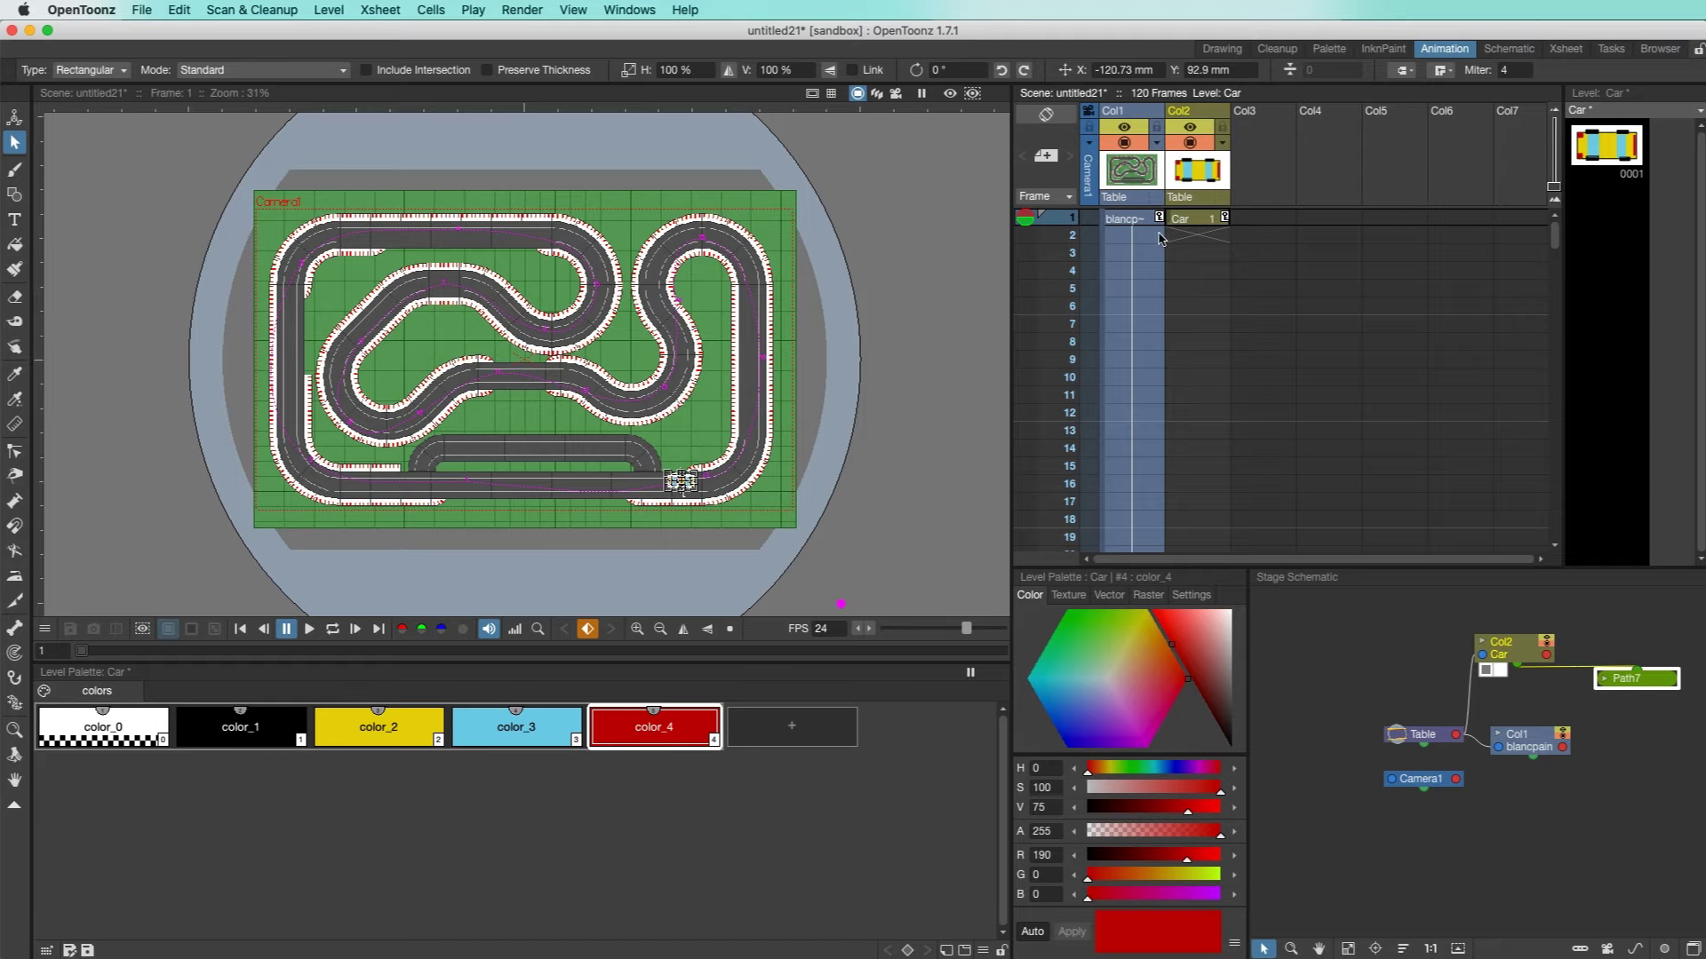
# Extend the Car level in Col2 to frame 120, matching the length of the racetrack level.
pyautogui.scroll(5, 689, 504)
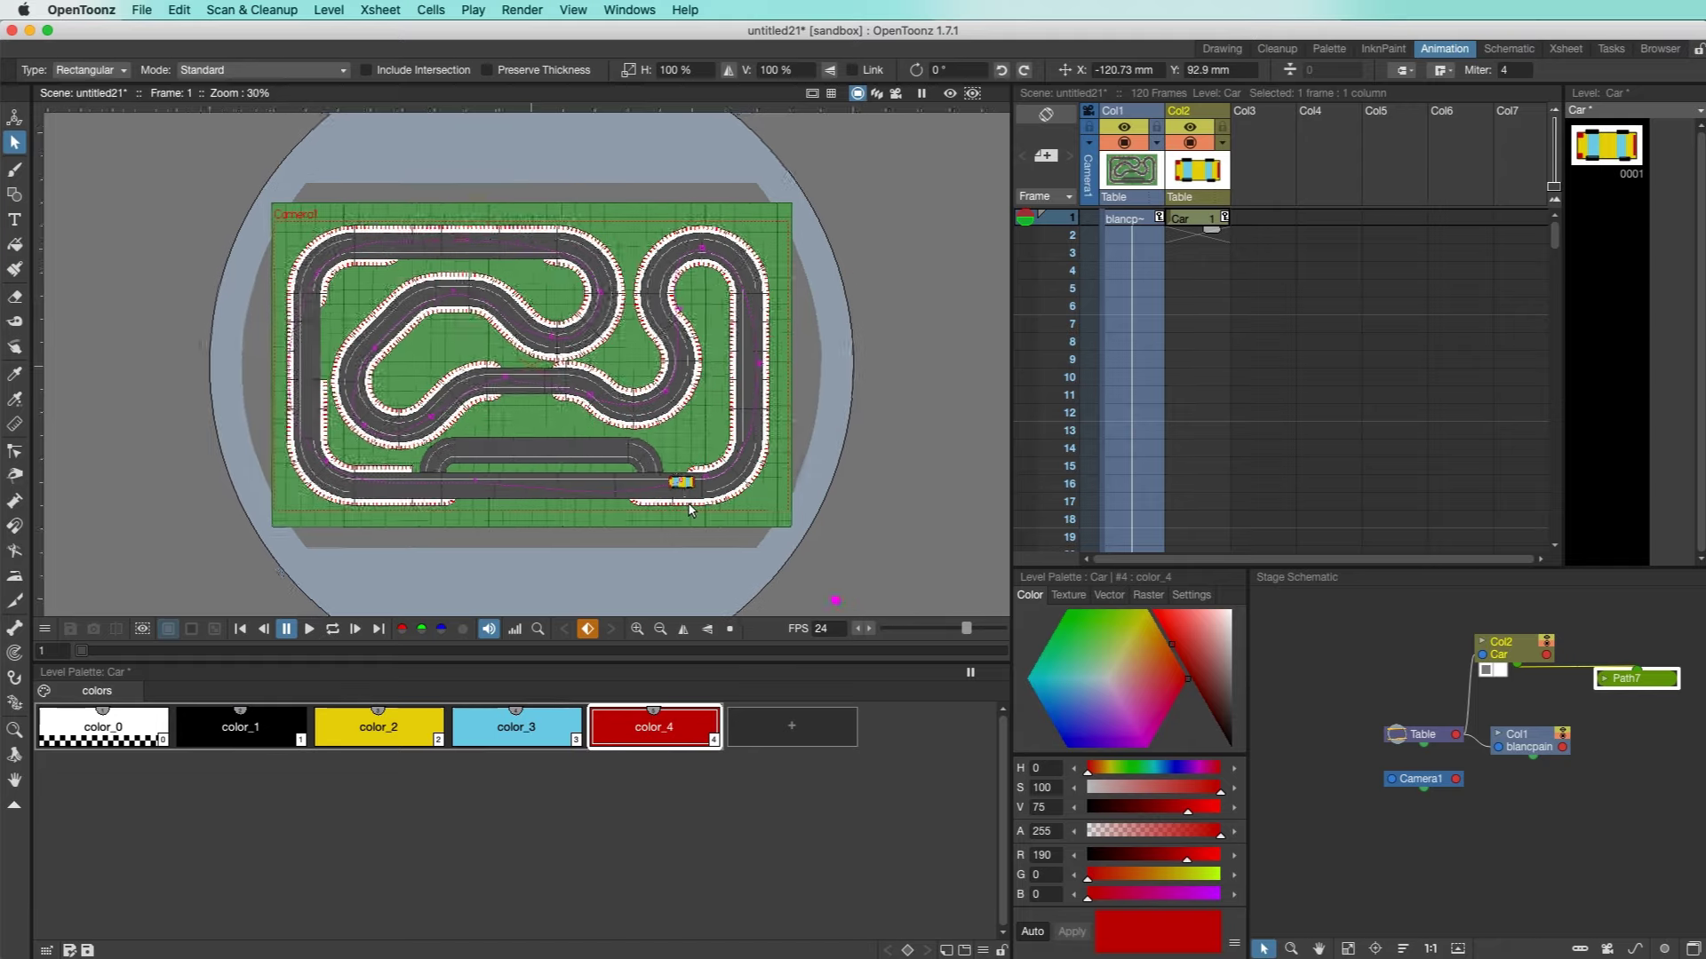
pyautogui.scroll(4, 685, 495)
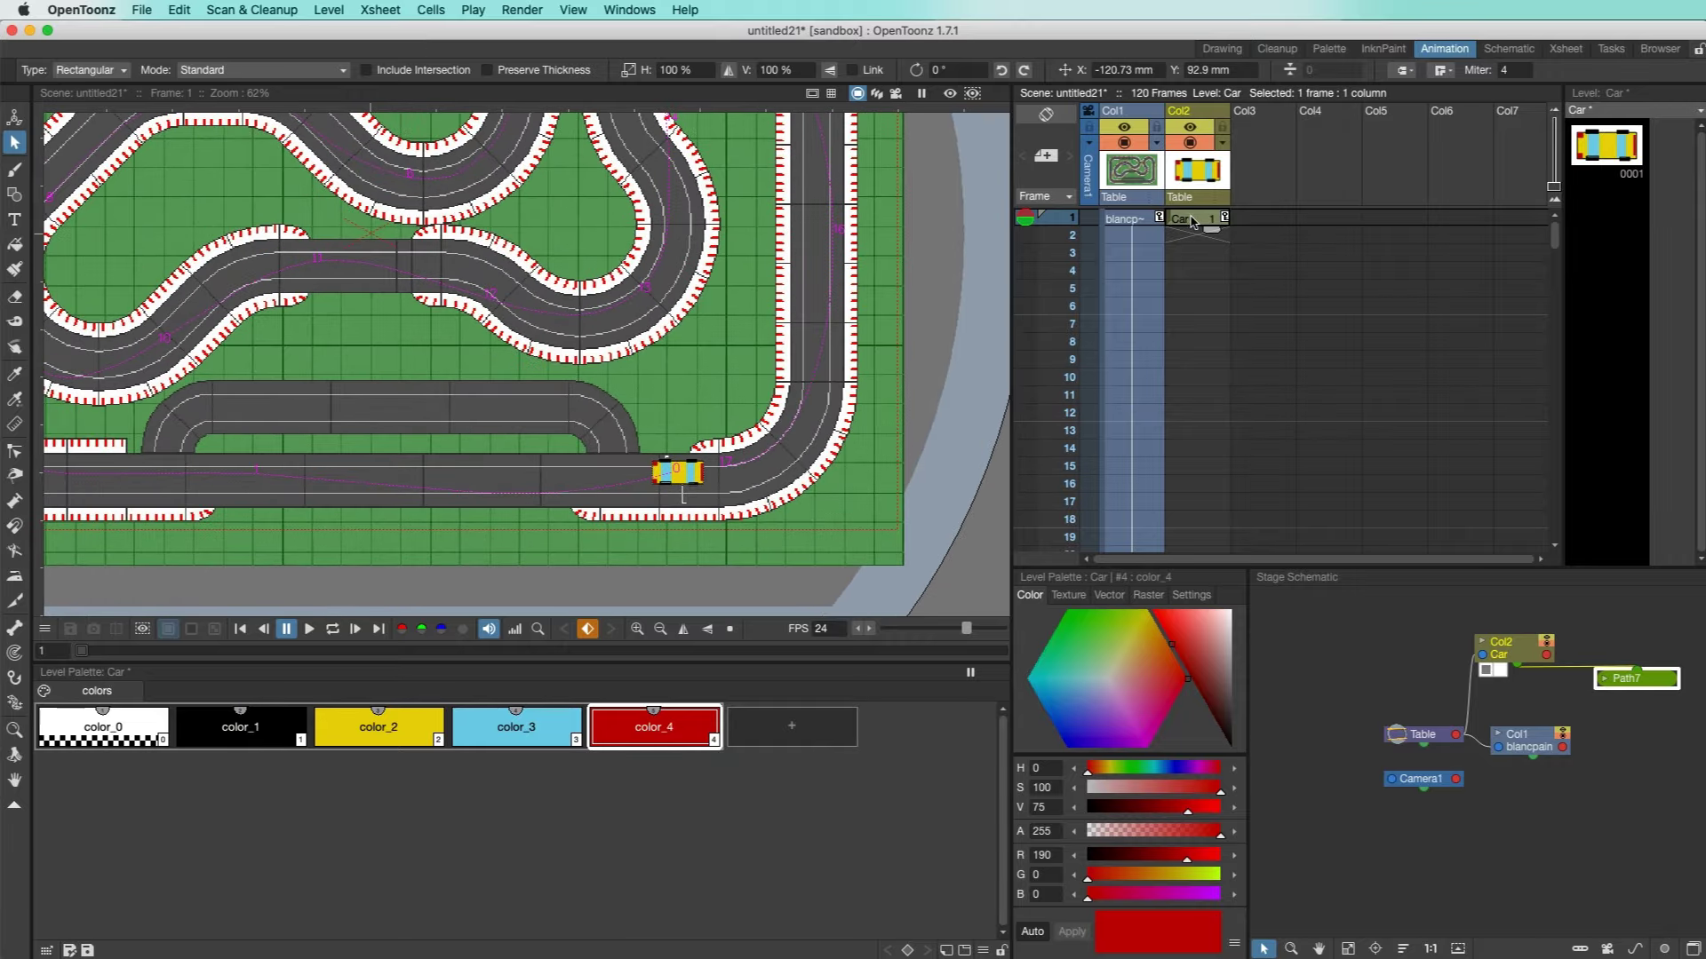
pyautogui.moveTo(1215, 232); pyautogui.dragTo(1201, 573)
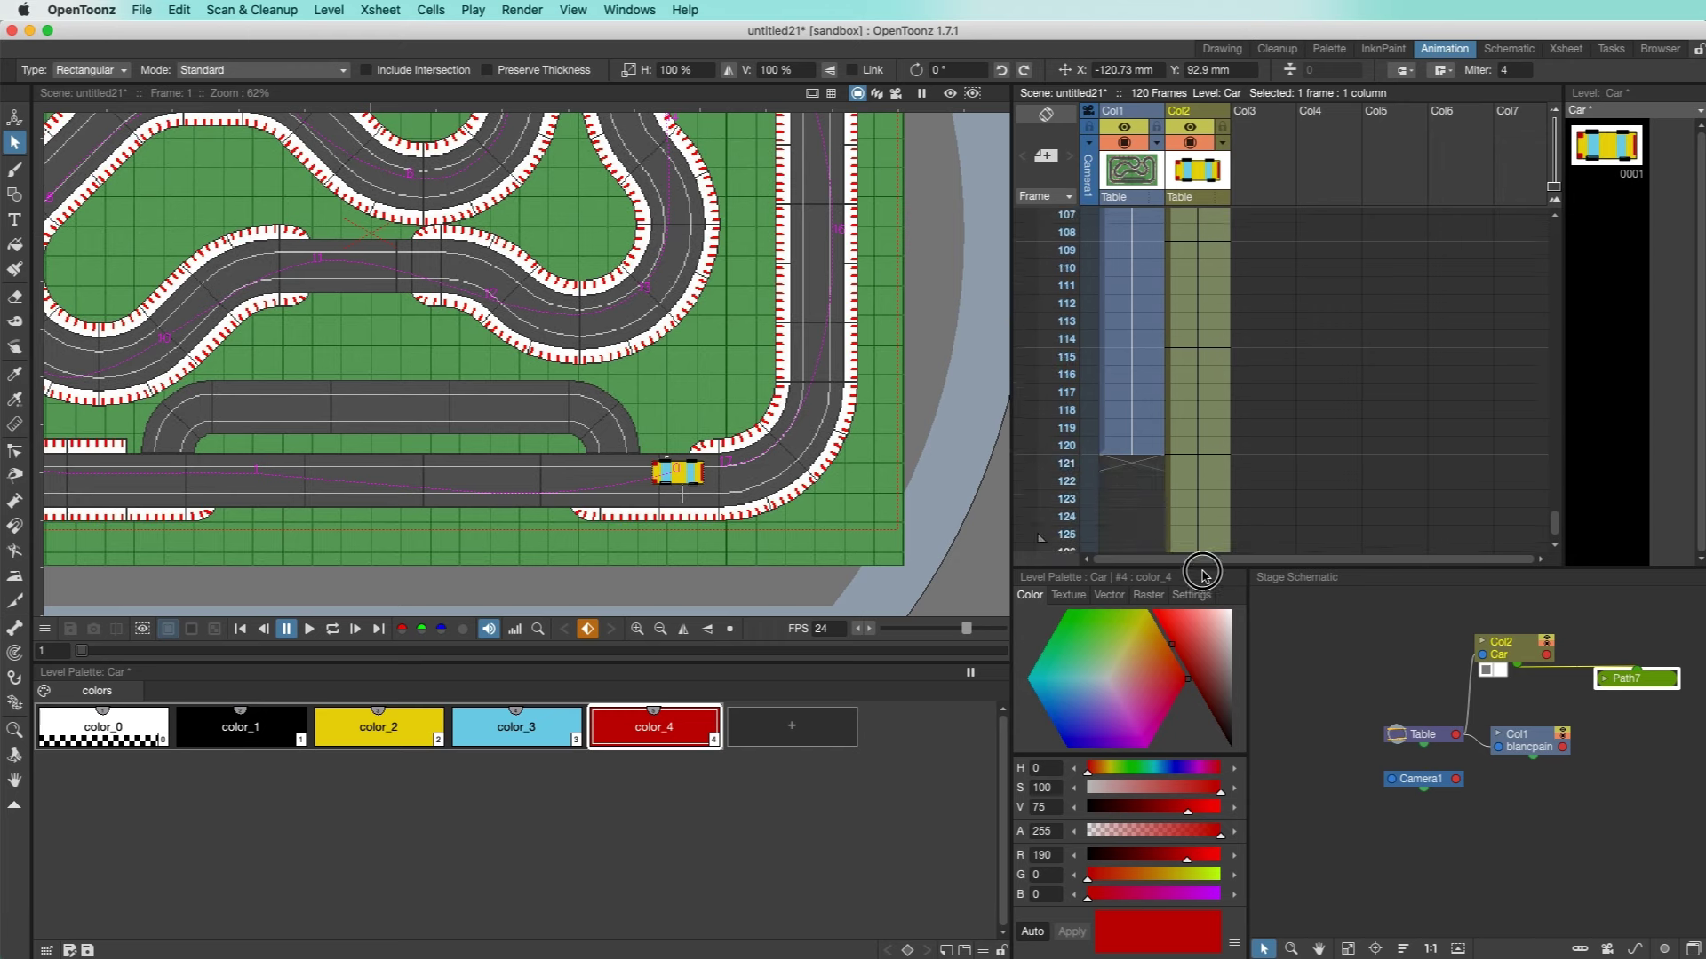
pyautogui.scroll(15, 1187, 251)
pyautogui.scroll(-2, 622, 456)
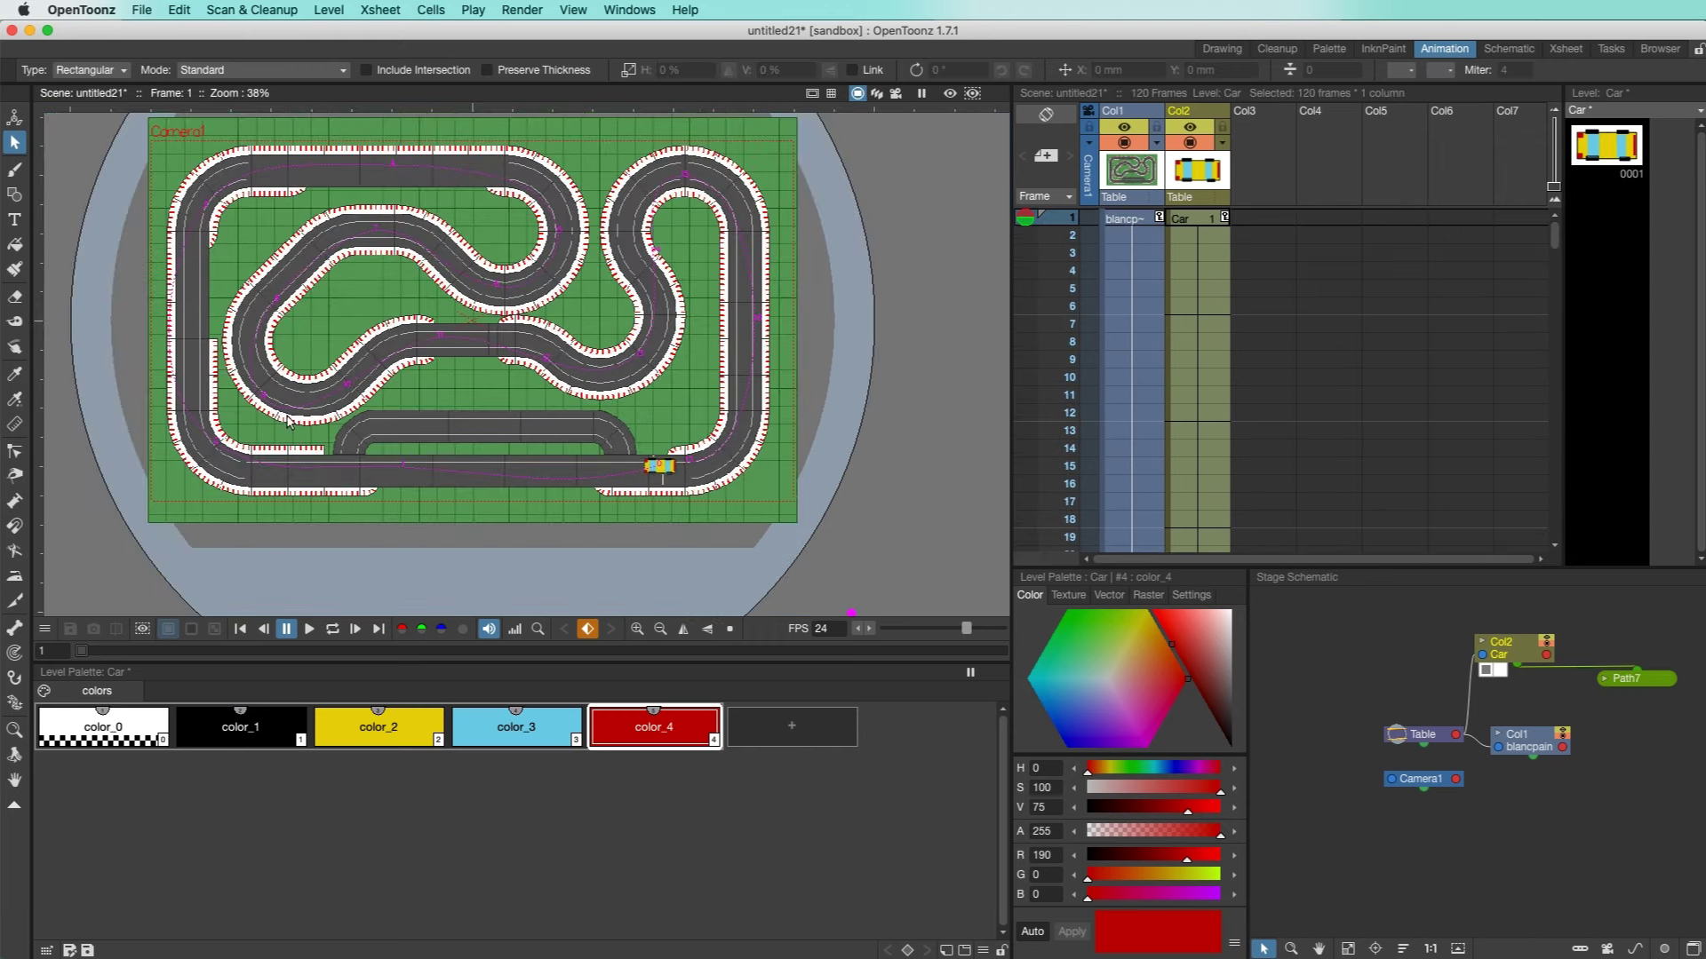
# Animate the car from frame 1 along the bottom straight, adding keys at frames 12 and 18.
pyautogui.click(1205, 226)
pyautogui.press('a')
pyautogui.click(1197, 412)
pyautogui.moveTo(695, 469); pyautogui.dragTo(626, 338)
pyautogui.click(1198, 519)
pyautogui.click(131, 69)
pyautogui.click(124, 182)
# Key the car's position at further frames so it continues along the first part of the track.
pyautogui.scroll(-4, 1332, 373)
pyautogui.click(1197, 516)
pyautogui.click(130, 69)
pyautogui.click(132, 92)
pyautogui.click(131, 70)
pyautogui.click(131, 91)
pyautogui.scroll(-5, 1421, 373)
pyautogui.click(1198, 420)
pyautogui.click(131, 70)
pyautogui.click(131, 91)
# Key the car's rotation at the next frames so it turns to follow the track's direction.
pyautogui.scroll(-3, 1421, 373)
pyautogui.click(1197, 414)
pyautogui.click(131, 69)
pyautogui.click(132, 113)
pyautogui.scroll(-5, 1555, 355)
pyautogui.click(1198, 391)
pyautogui.click(130, 69)
pyautogui.click(133, 113)
pyautogui.click(131, 69)
pyautogui.click(132, 113)
# Advance the car to its next position along the path and rotate it to match the track there.
pyautogui.scroll(-3, 1333, 373)
pyautogui.click(1197, 409)
pyautogui.click(131, 70)
pyautogui.click(131, 91)
pyautogui.click(130, 69)
pyautogui.click(131, 113)
# Key the car through the bend after the top straight, moving it along the path and rotating it into the curve.
pyautogui.scroll(-3, 1555, 391)
pyautogui.click(1197, 442)
pyautogui.click(130, 69)
pyautogui.click(132, 91)
pyautogui.moveTo(560, 233); pyautogui.dragTo(498, 286)
pyautogui.click(130, 69)
pyautogui.click(132, 113)
pyautogui.moveTo(622, 337); pyautogui.dragTo(613, 417)
# Key the car's position and rotation along the inner section from the bend back toward the track's left side.
pyautogui.scroll(-3, 1471, 394)
pyautogui.click(1197, 395)
pyautogui.click(130, 69)
pyautogui.click(132, 92)
pyautogui.moveTo(498, 285); pyautogui.dragTo(316, 235)
pyautogui.click(131, 113)
pyautogui.click(130, 69)
pyautogui.click(132, 92)
# Key the car at frame 120 at a path position of 76.9% and adjust its rotation to the track.
pyautogui.scroll(-3, 1472, 394)
pyautogui.click(1198, 358)
pyautogui.click(131, 69)
pyautogui.click(132, 113)
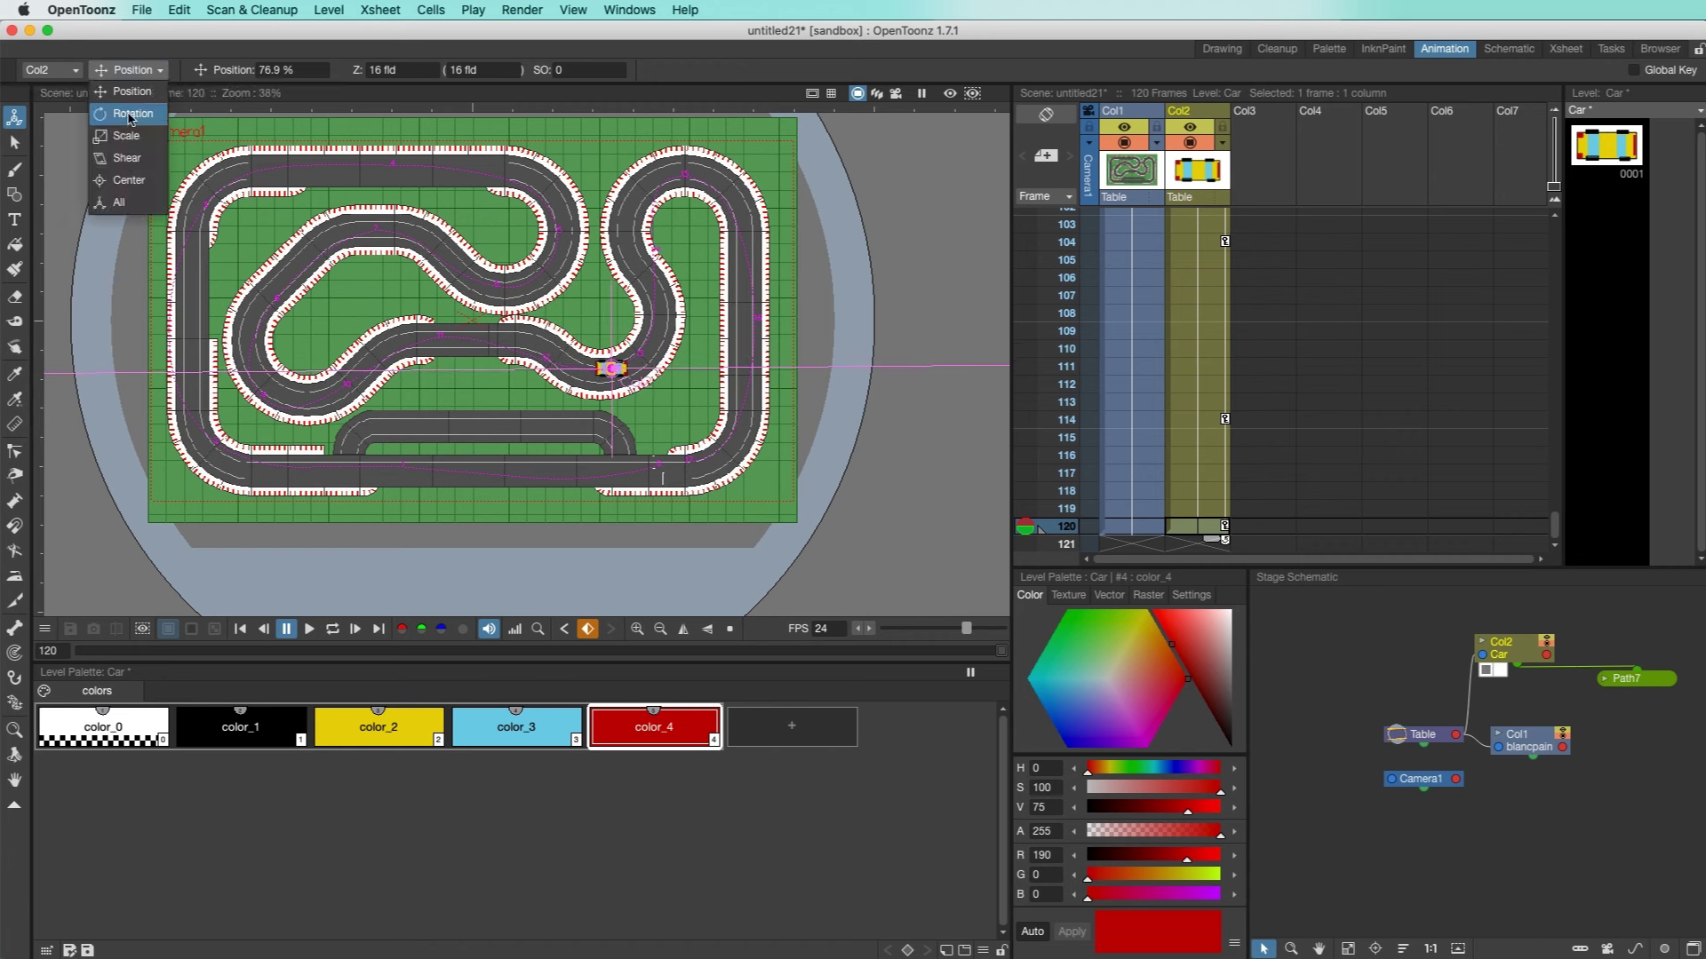
# Extend both the Car level and the racetrack level to frame 160.
pyautogui.moveTo(1211, 539); pyautogui.dragTo(1553, 528)
pyautogui.scroll(5, 1333, 373)
pyautogui.moveTo(1146, 351); pyautogui.dragTo(1146, 471)
pyautogui.moveTo(1553, 529); pyautogui.dragTo(1553, 464)
# Key the car at frames 126 and 132 up into the top-right loop, rotating it to about -140° at frame 132.
pyautogui.click(1198, 461)
pyautogui.click(131, 70)
pyautogui.click(124, 84)
pyautogui.moveTo(612, 360); pyautogui.dragTo(658, 271)
pyautogui.moveTo(1553, 464); pyautogui.dragTo(1553, 493)
pyautogui.click(1212, 336)
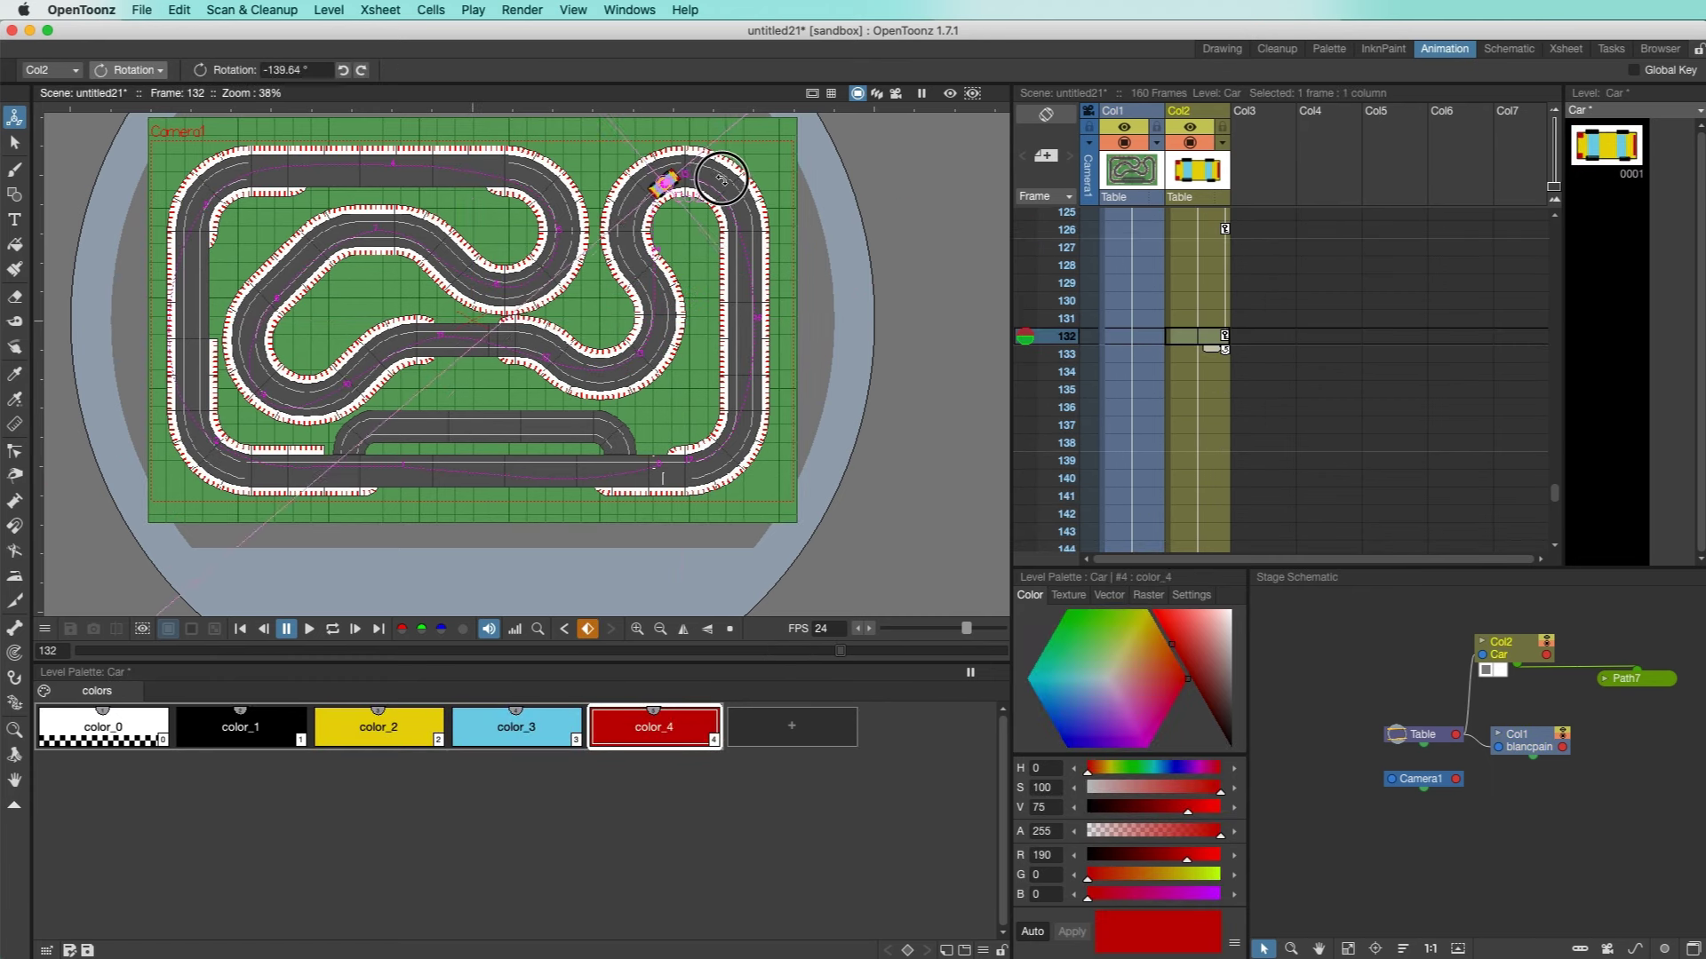
# Key the car at frames 139 and 150 down the right-hand straight, with a rotation of about -256° at frame 150.
pyautogui.click(1212, 460)
pyautogui.click(131, 69)
pyautogui.click(125, 100)
pyautogui.moveTo(755, 293); pyautogui.dragTo(769, 400)
pyautogui.moveTo(1558, 501); pyautogui.dragTo(1553, 514)
pyautogui.click(1211, 438)
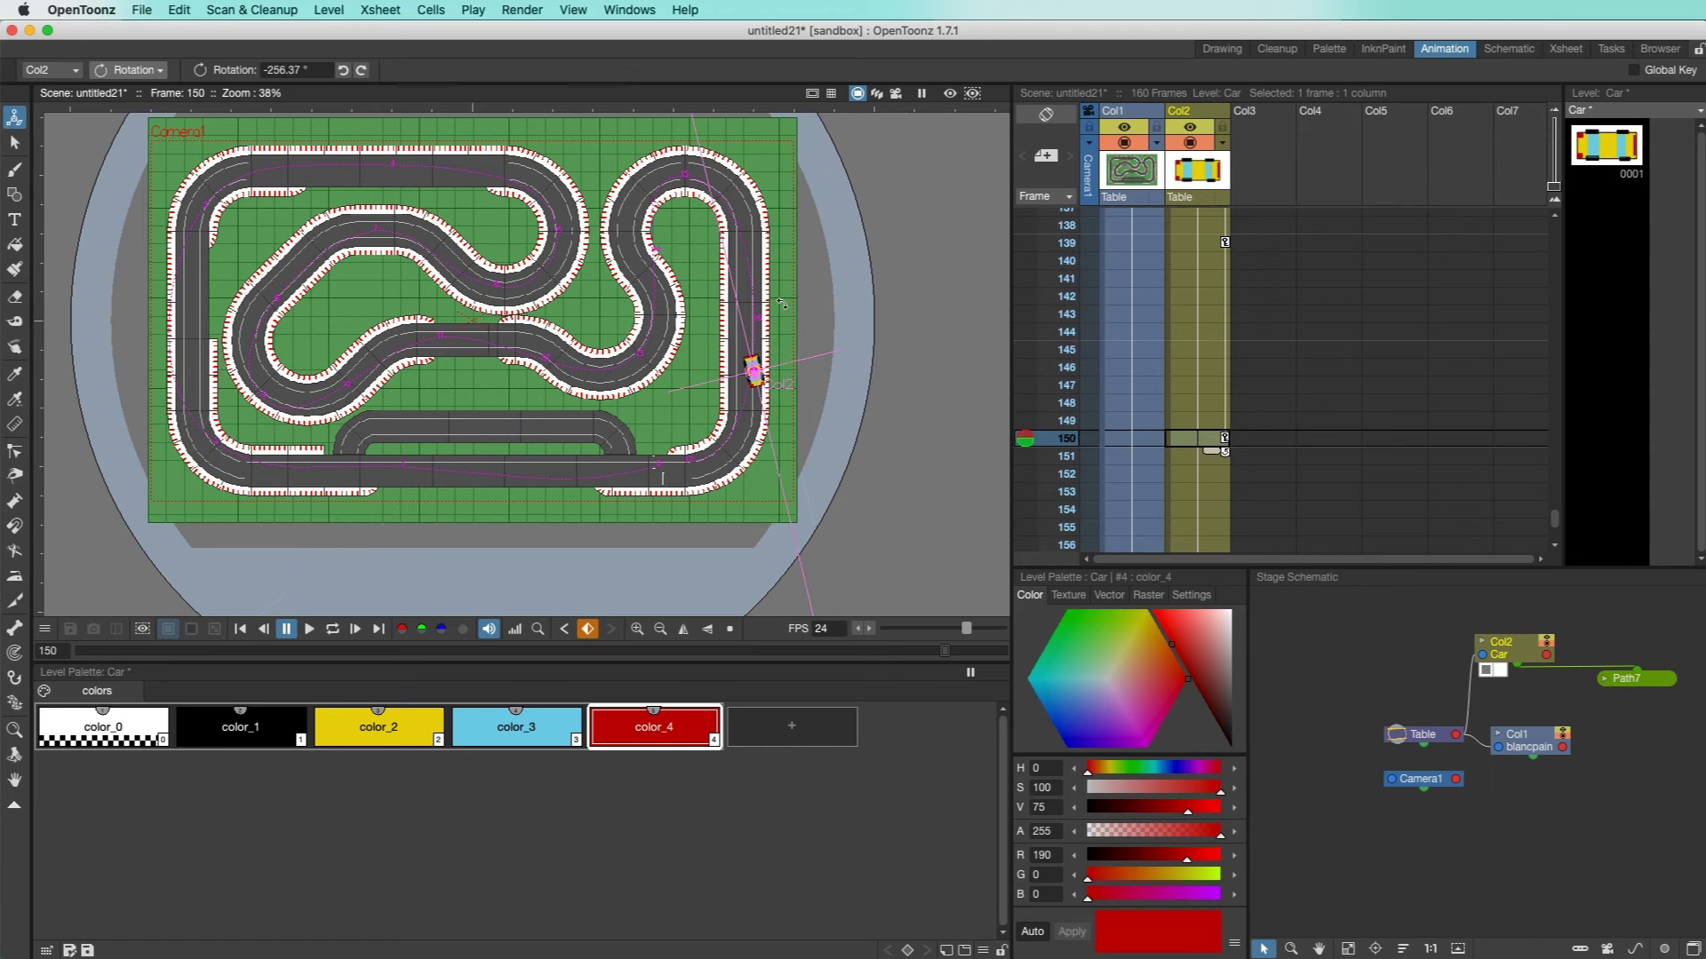
# Key the car at frame 156 and move it to the path's end, position 100%, at frame 160.
pyautogui.click(1212, 544)
pyautogui.click(132, 69)
pyautogui.click(124, 85)
pyautogui.moveTo(753, 371); pyautogui.dragTo(693, 460)
pyautogui.press('.')
pyautogui.press('.')
pyautogui.press('.')
pyautogui.press('.')
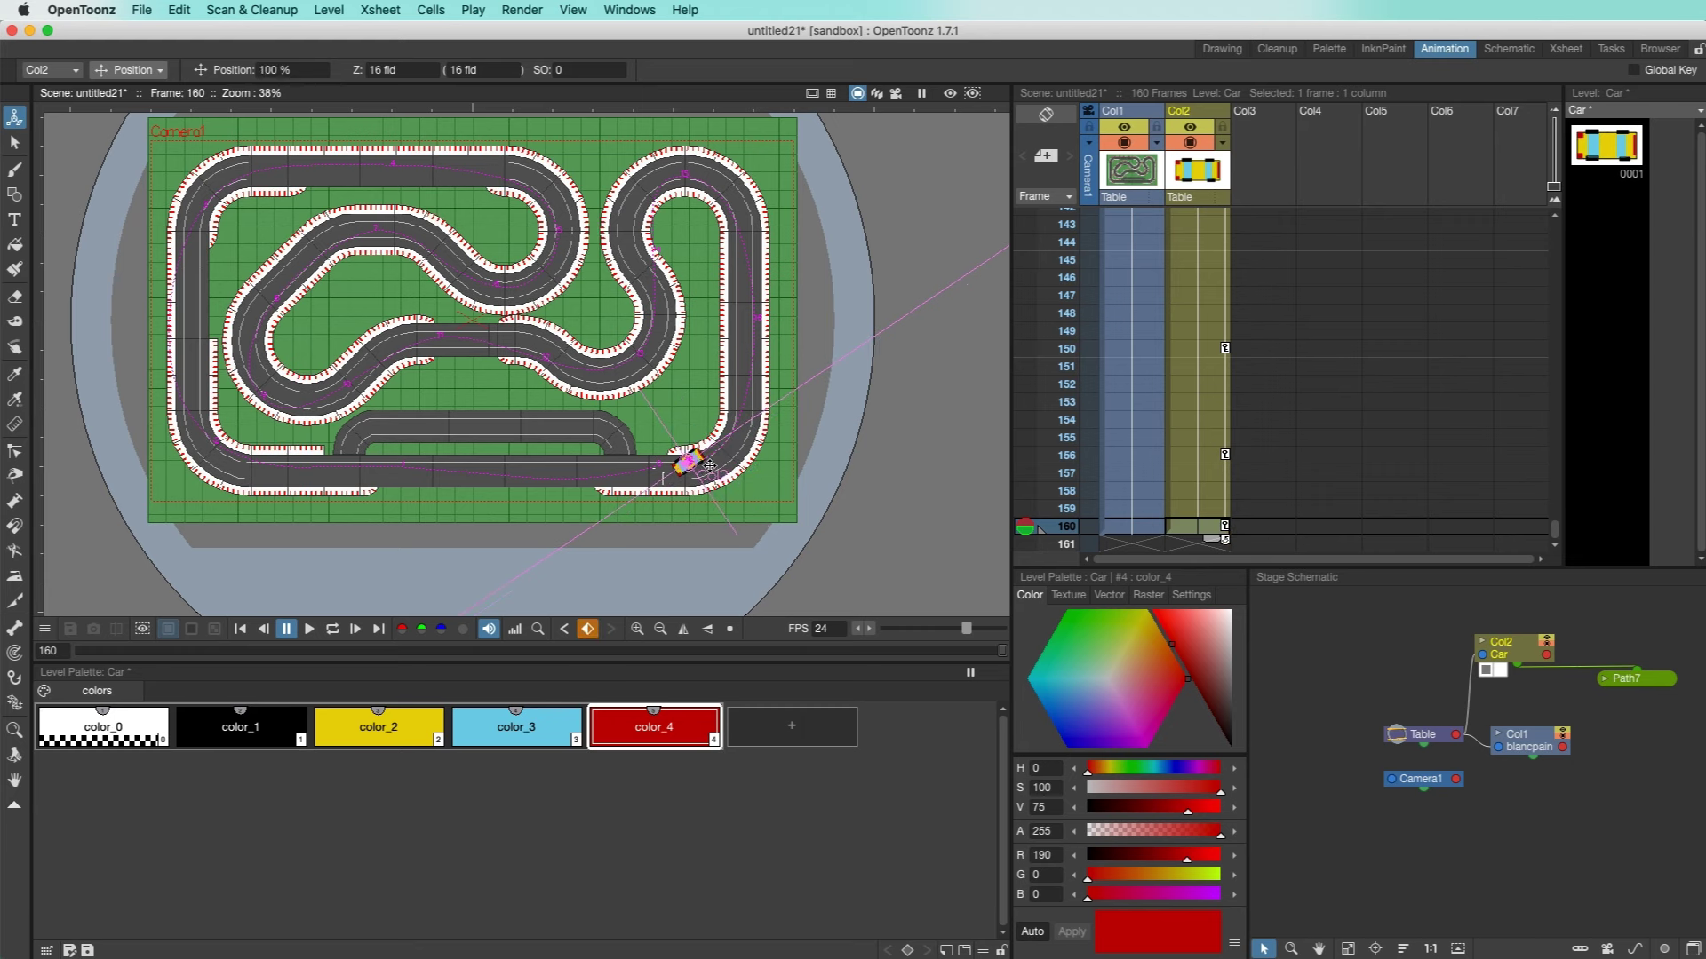
# Rotate the car to about -357° at frame 160 so it lines up with the bottom straight.
pyautogui.click(132, 69)
pyautogui.click(124, 101)
pyautogui.moveTo(764, 418); pyautogui.dragTo(799, 457)
# Play back the 160-frame car animation, once and in a loop.
pyautogui.scroll(20, 1477, 514)
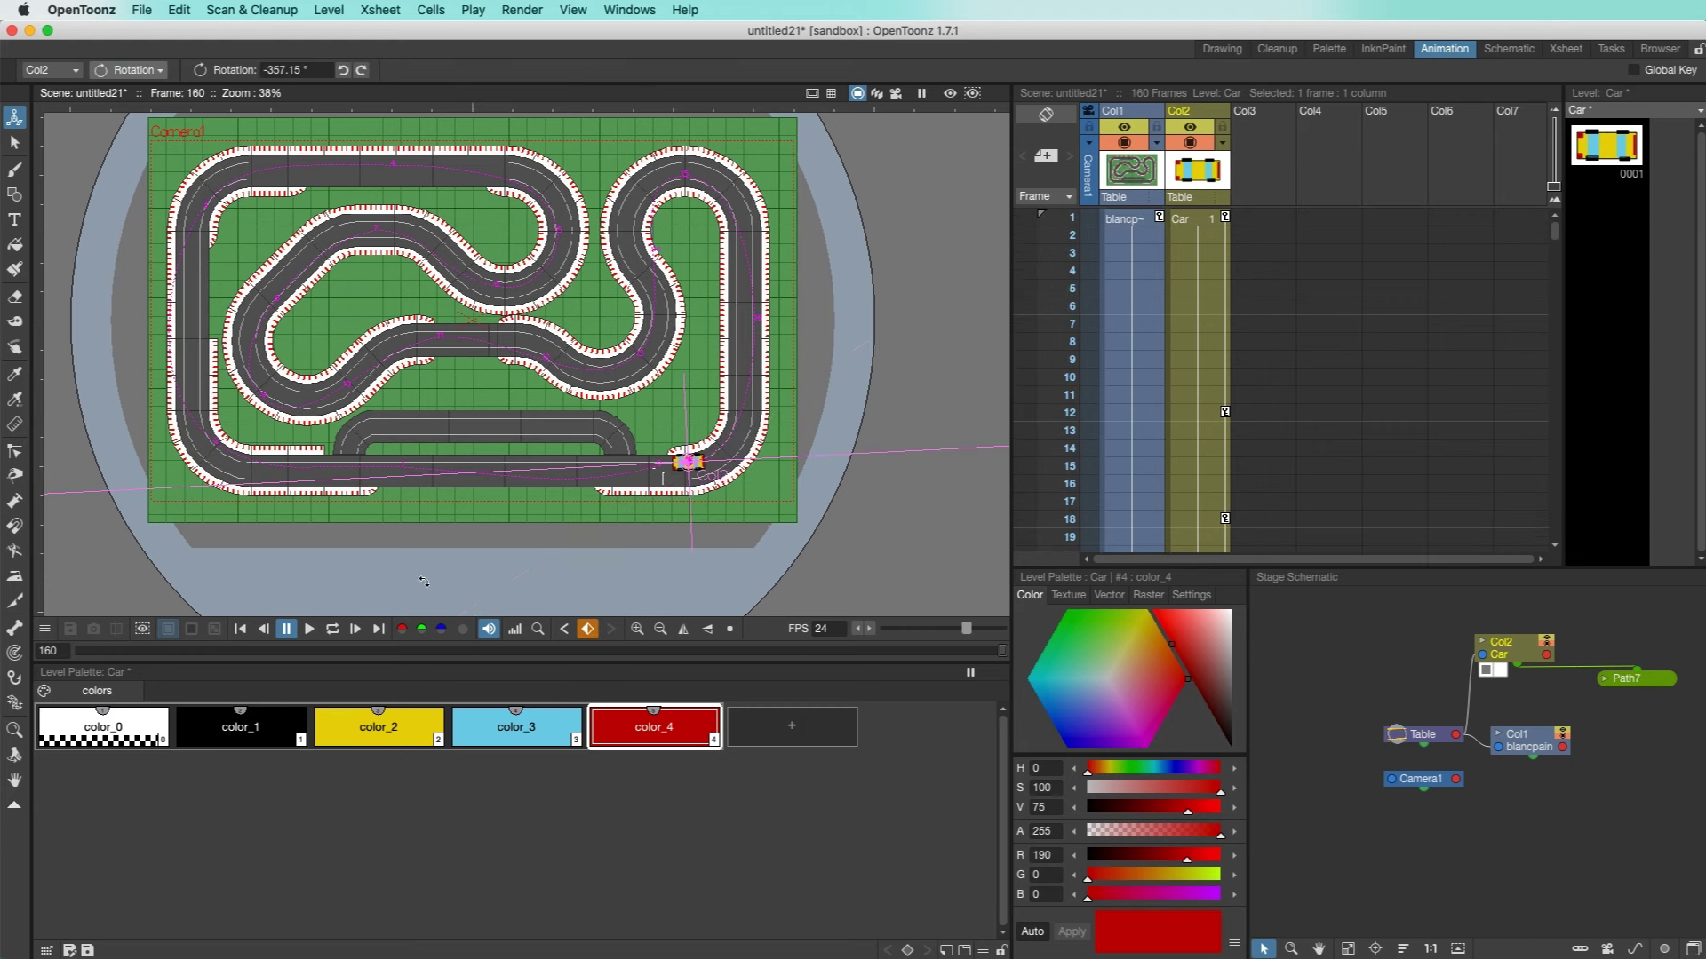
pyautogui.click(310, 629)
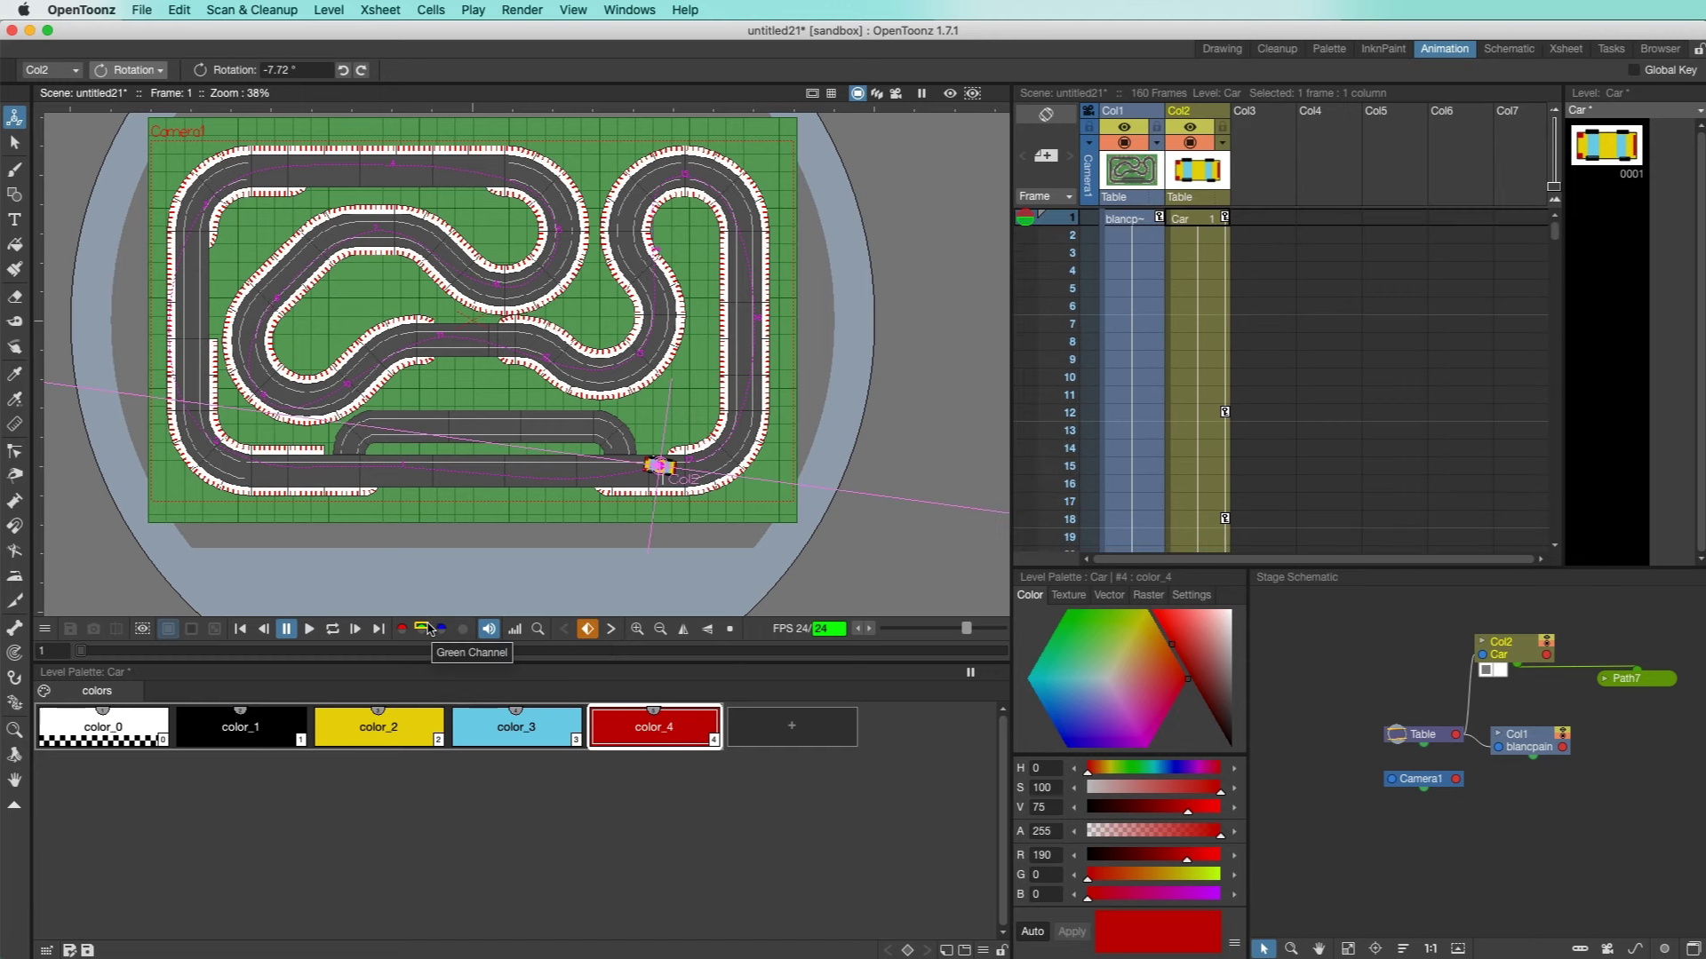
pyautogui.click(334, 632)
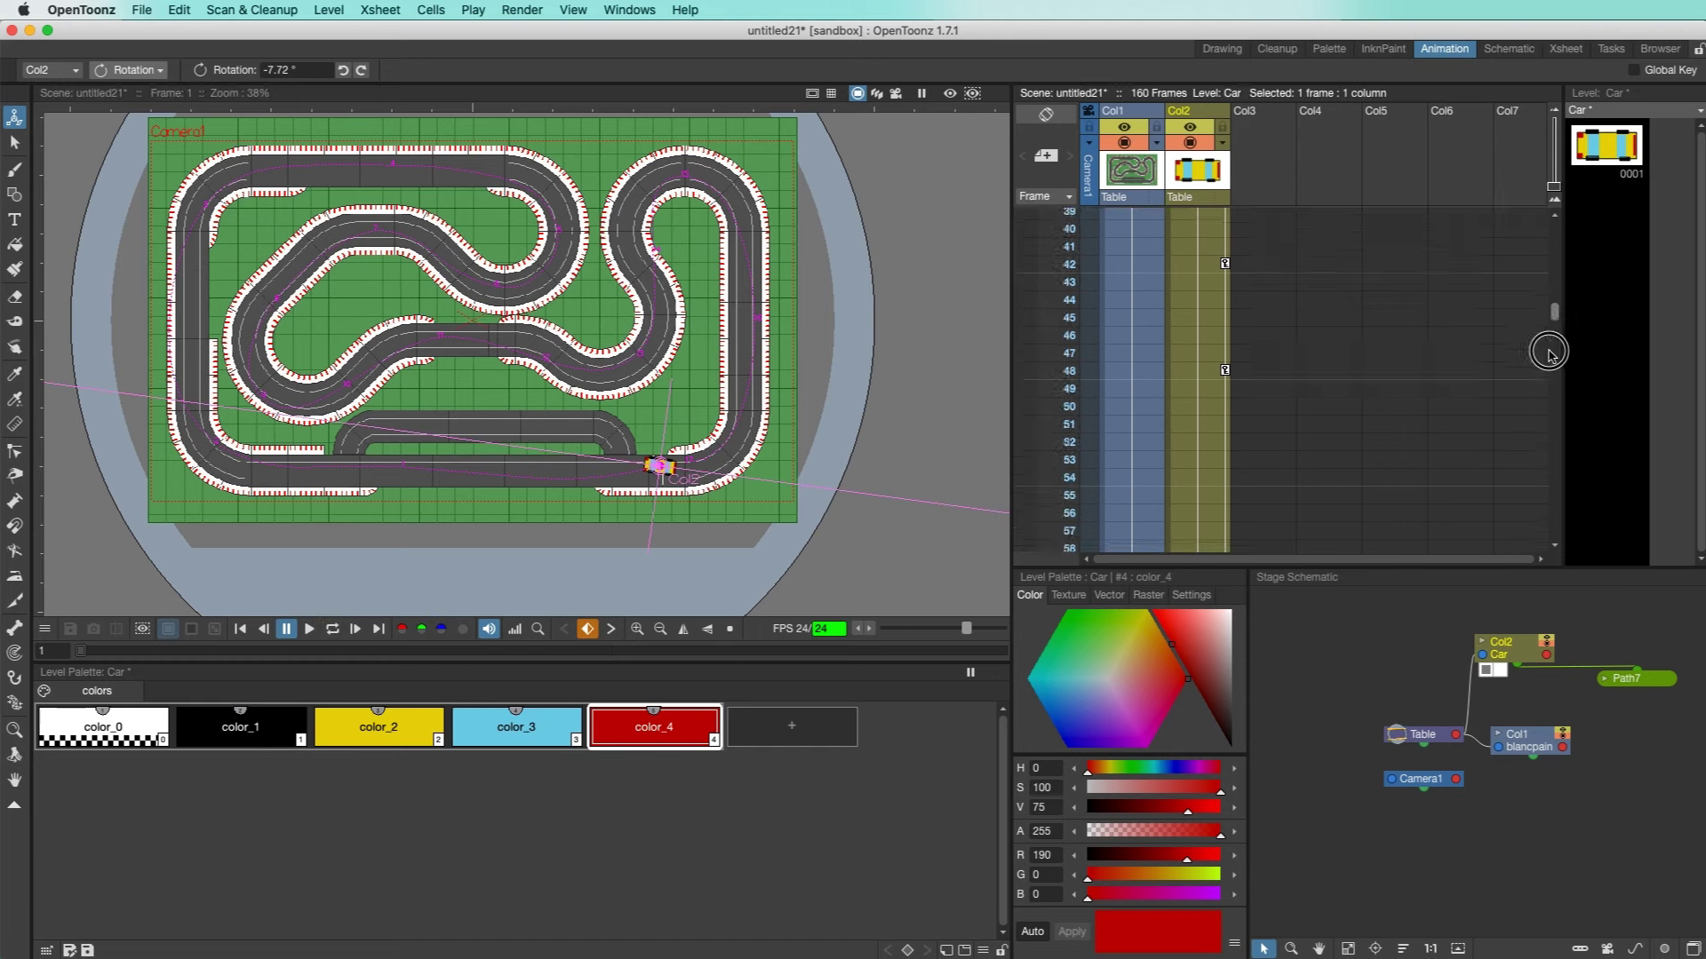